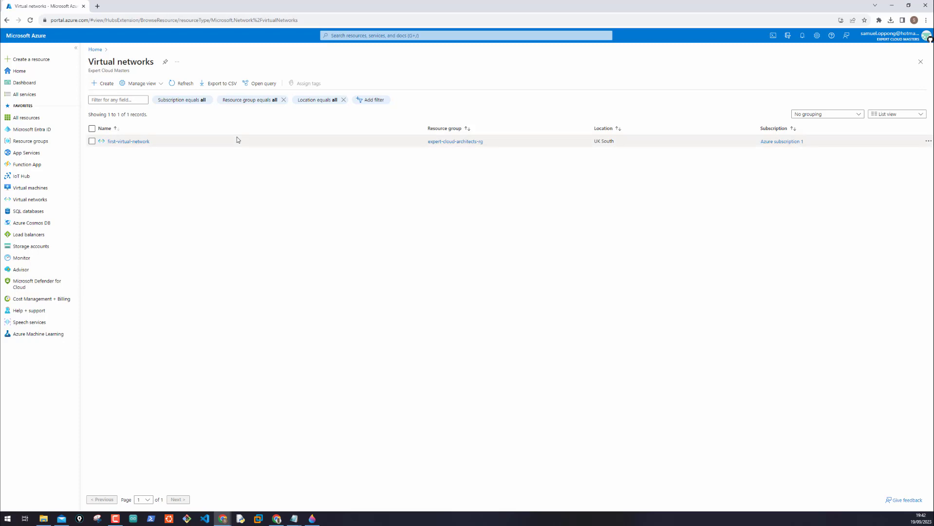
# Search the portal for nsg and open the network security groups page, reopening it from the portal home page
pyautogui.click(352, 32)
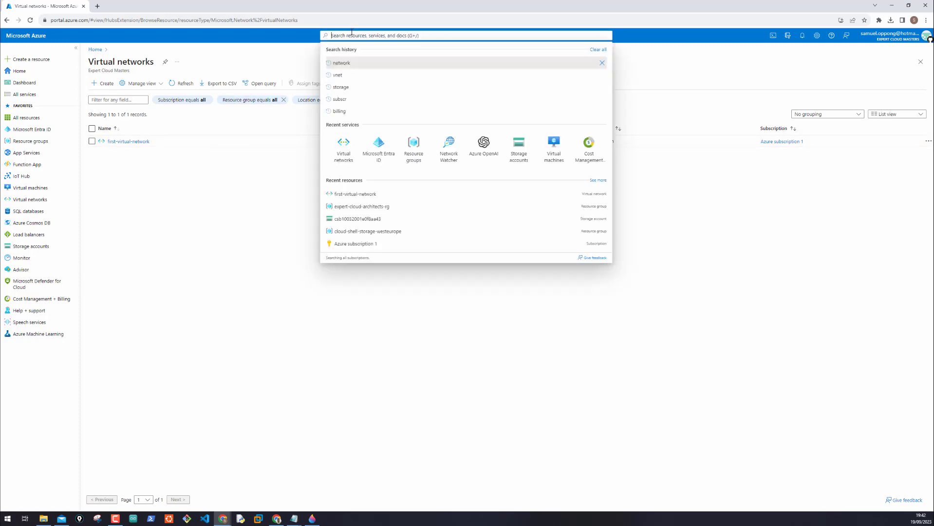
pyautogui.write('nsg')
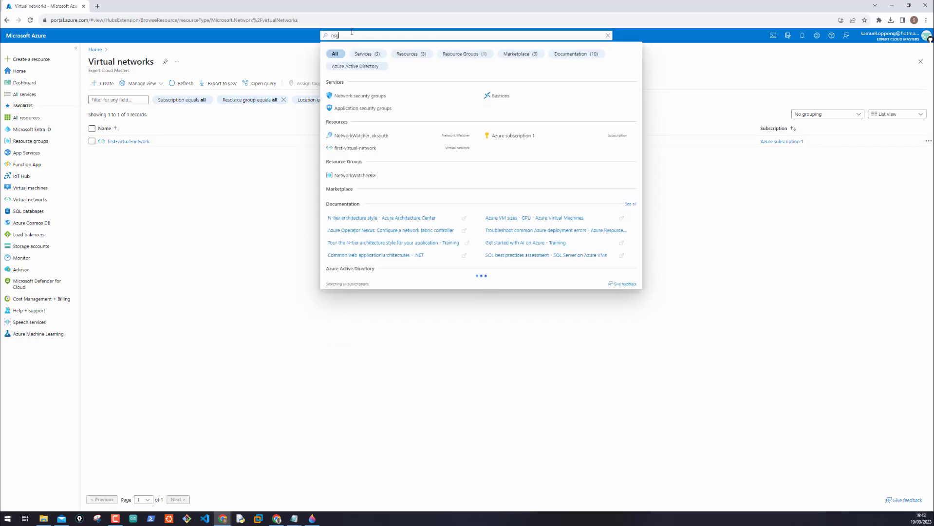
pyautogui.click(366, 96)
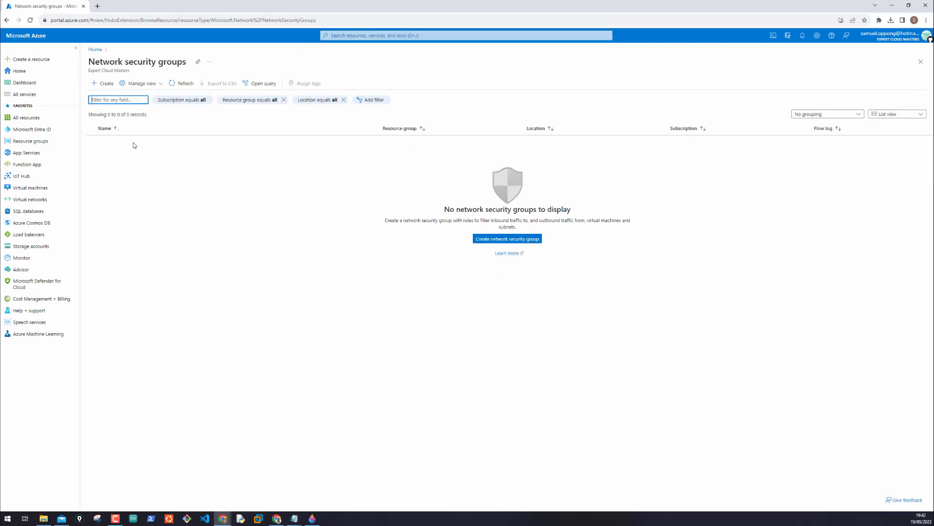
pyautogui.click(19, 71)
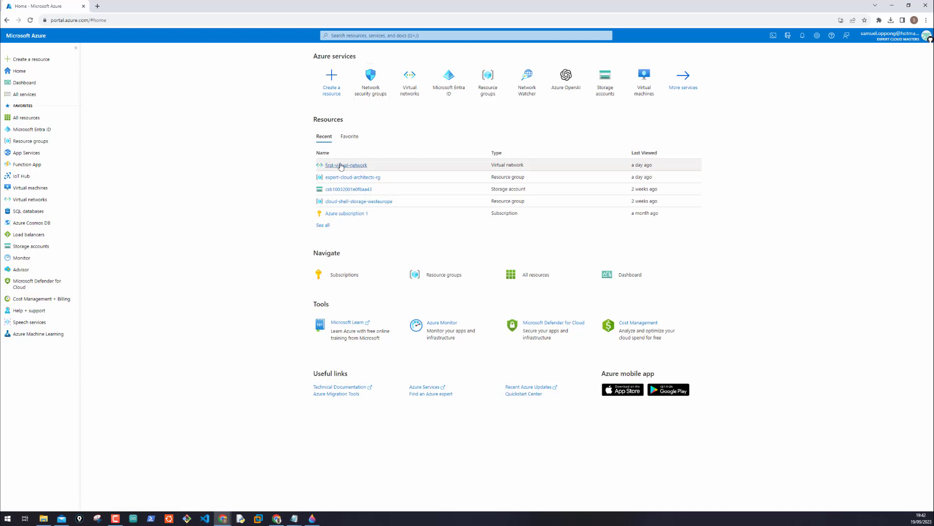
pyautogui.click(374, 93)
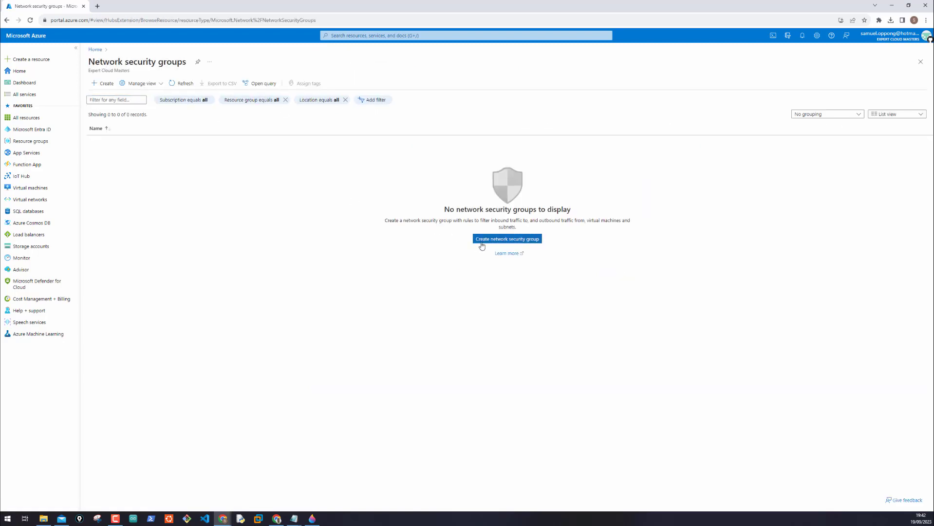
# Start a new network security group named first-virtual-network-nsg in resource group expert-cloud-architects-rg
pyautogui.click(482, 241)
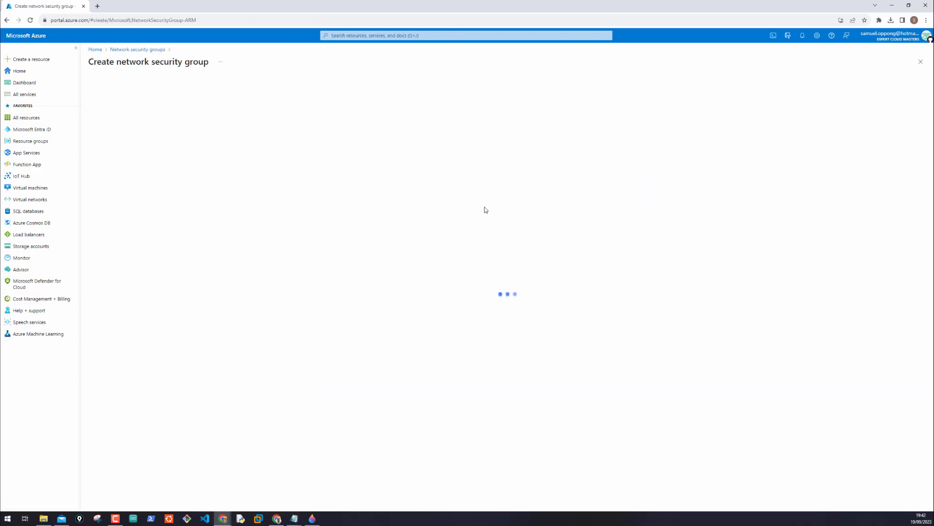
pyautogui.click(257, 132)
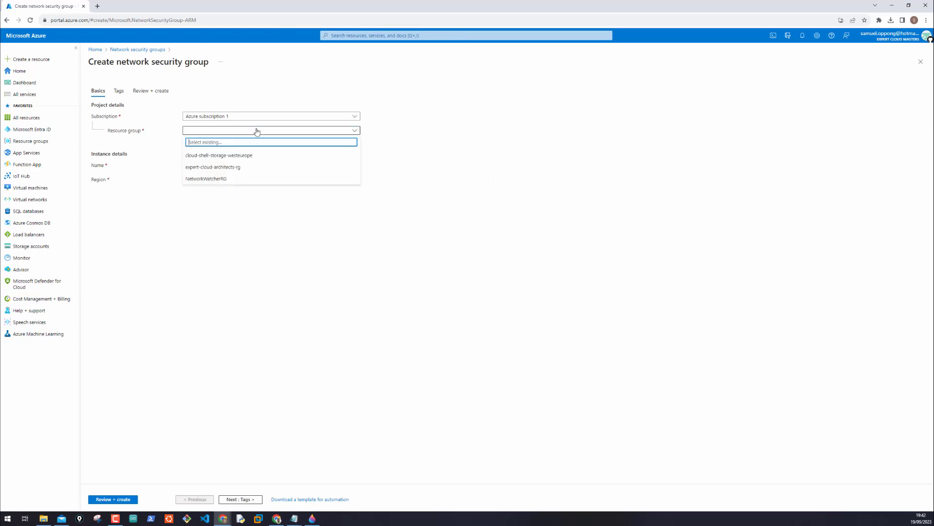
pyautogui.click(213, 167)
pyautogui.click(212, 166)
pyautogui.write('first-virtual-network-nsg')
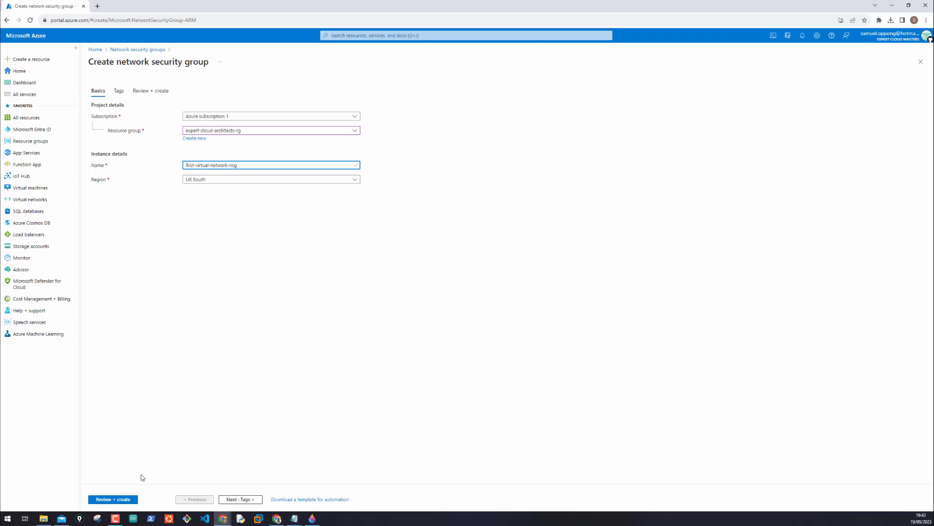
# Review and create the network security group, and open the deployed resource
pyautogui.click(121, 500)
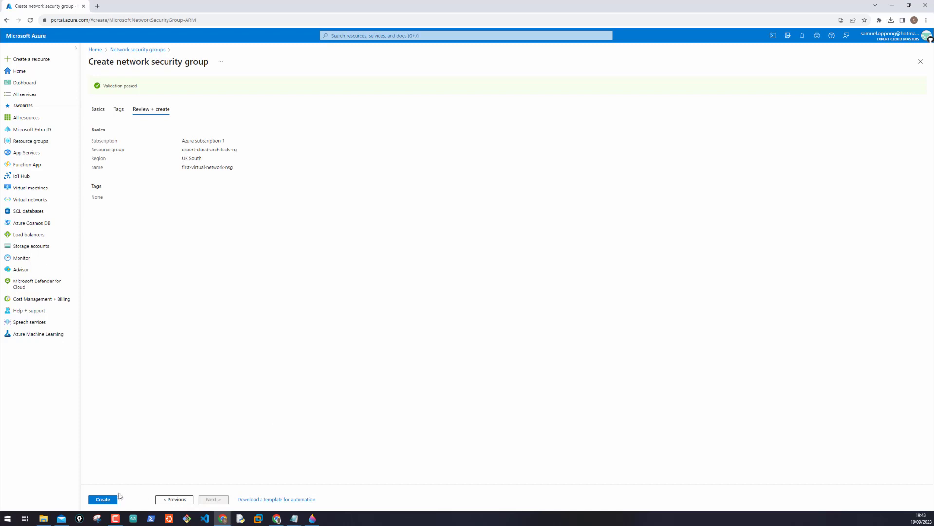
pyautogui.click(103, 500)
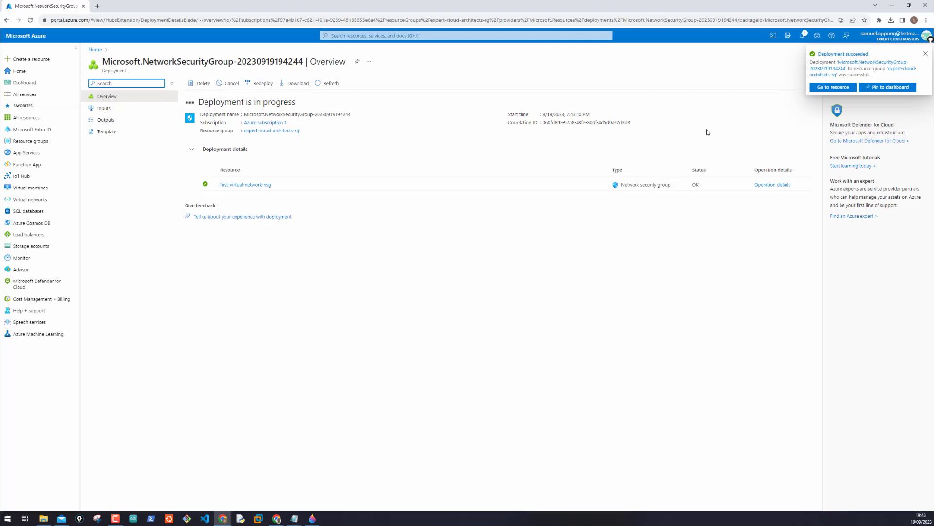
pyautogui.click(823, 89)
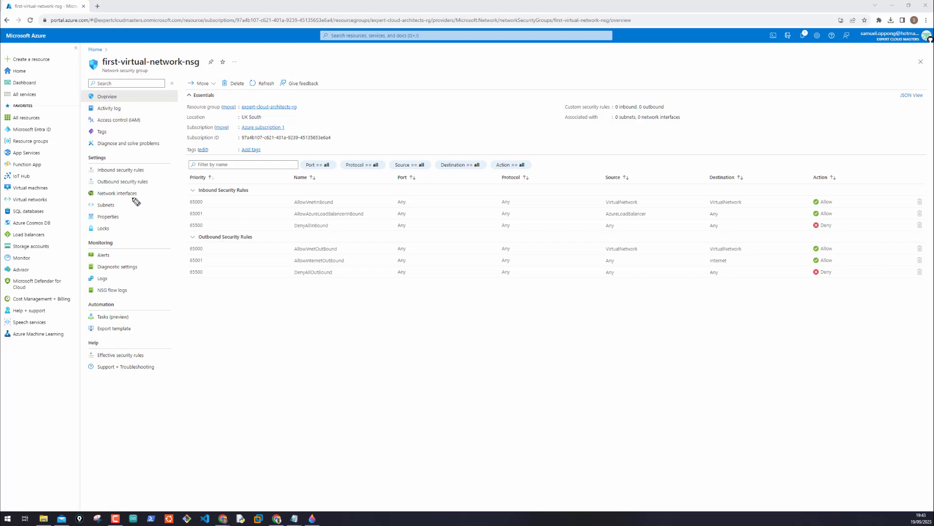
pyautogui.moveTo(77, 165)
pyautogui.mouseDown()
pyautogui.moveTo(156, 176)
pyautogui.moveTo(88, 157)
pyautogui.mouseUp()
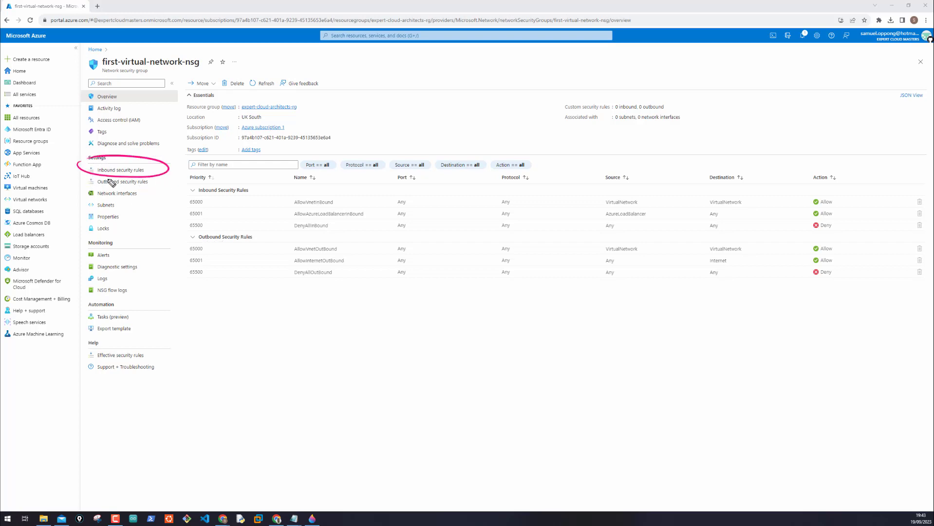
pyautogui.moveTo(164, 196); pyautogui.dragTo(91, 191)
pyautogui.moveTo(149, 194); pyautogui.dragTo(171, 247)
pyautogui.moveTo(164, 169); pyautogui.dragTo(191, 201)
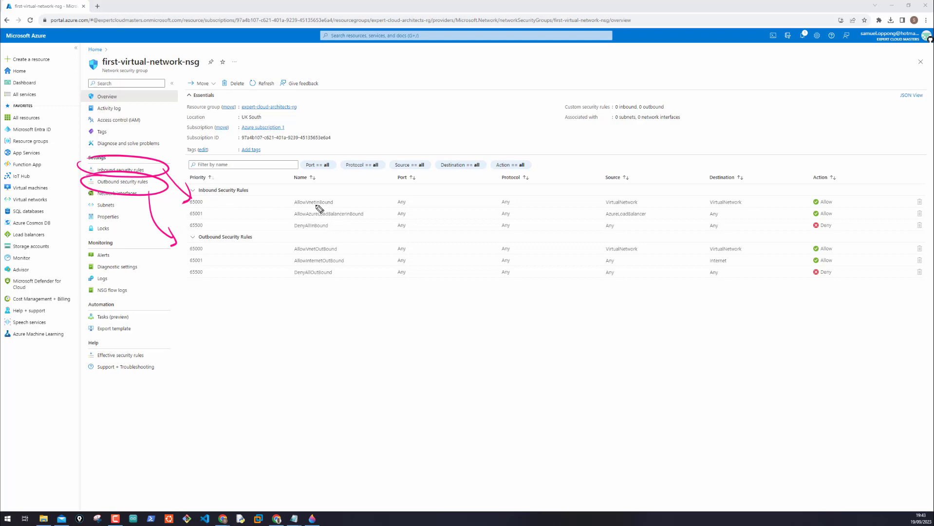
pyautogui.moveTo(191, 197)
pyautogui.mouseDown()
pyautogui.moveTo(222, 202)
pyautogui.moveTo(189, 193)
pyautogui.mouseUp()
pyautogui.moveTo(198, 209); pyautogui.dragTo(219, 203)
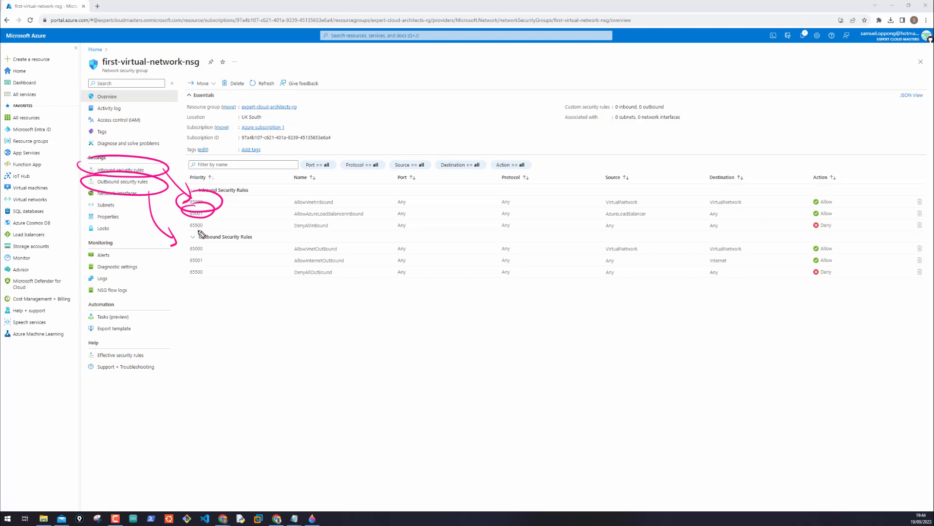
pyautogui.moveTo(207, 219); pyautogui.dragTo(196, 228)
pyautogui.moveTo(284, 248); pyautogui.dragTo(295, 249)
pyautogui.moveTo(340, 204); pyautogui.dragTo(349, 204)
pyautogui.moveTo(281, 261); pyautogui.dragTo(289, 262)
pyautogui.moveTo(284, 269)
pyautogui.mouseDown()
pyautogui.moveTo(279, 277)
pyautogui.moveTo(291, 267)
pyautogui.mouseUp()
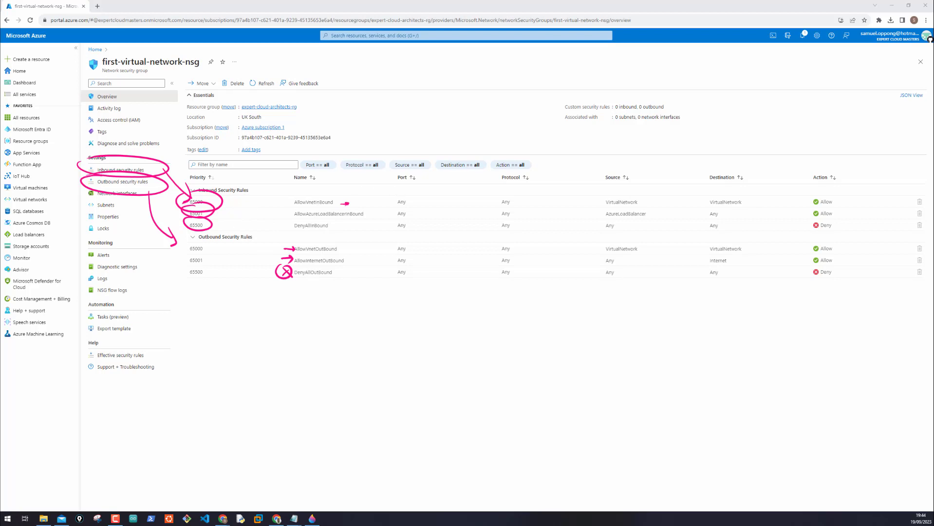
pyautogui.press('Escape')
# Show the inbound security rules of first-virtual-network-nsg
pyautogui.click(124, 170)
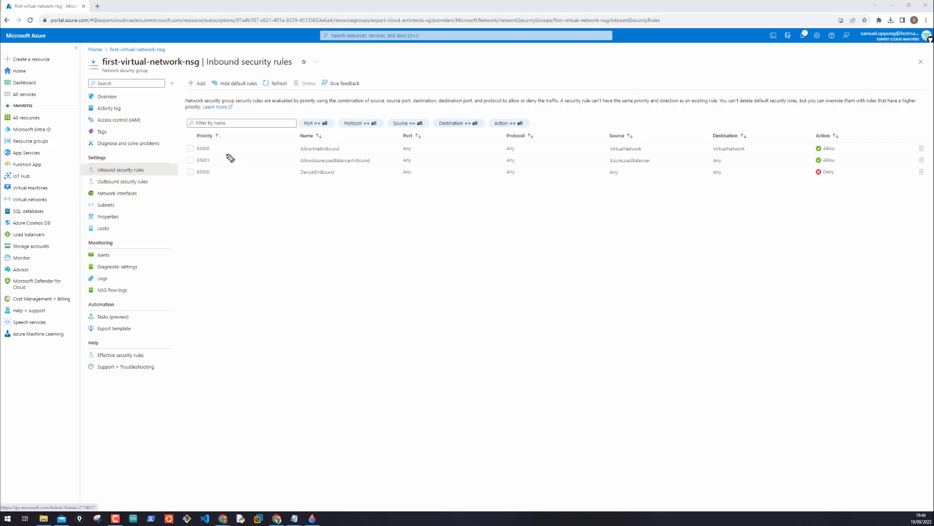
pyautogui.moveTo(192, 191)
pyautogui.mouseDown()
pyautogui.moveTo(191, 200)
pyautogui.moveTo(198, 194)
pyautogui.mouseUp()
pyautogui.moveTo(207, 192); pyautogui.dragTo(206, 193)
pyautogui.moveTo(304, 198)
pyautogui.mouseDown()
pyautogui.moveTo(368, 189)
pyautogui.moveTo(343, 186)
pyautogui.mouseUp()
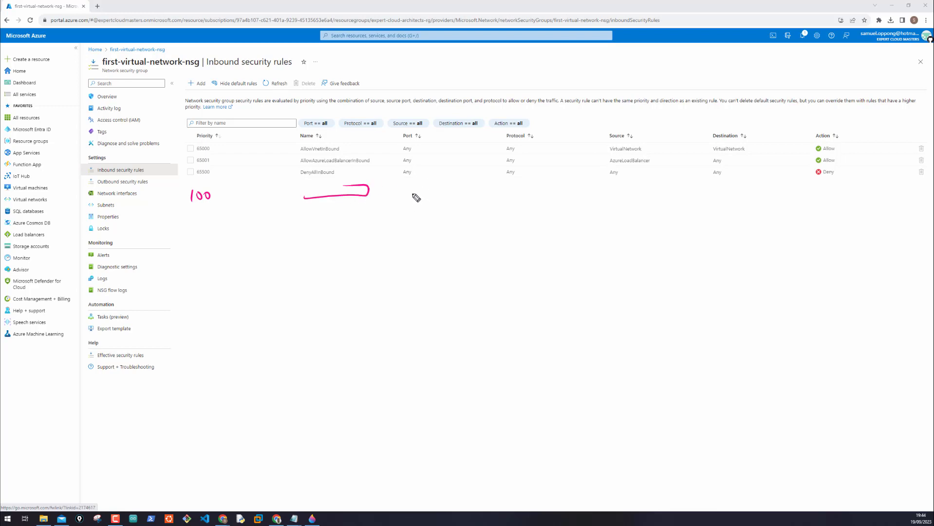
pyautogui.moveTo(413, 196); pyautogui.dragTo(441, 195)
pyautogui.moveTo(515, 197); pyautogui.dragTo(532, 196)
pyautogui.moveTo(527, 197)
pyautogui.mouseDown()
pyautogui.moveTo(527, 212)
pyautogui.moveTo(538, 206)
pyautogui.mouseUp()
pyautogui.moveTo(548, 197)
pyautogui.mouseDown()
pyautogui.moveTo(771, 218)
pyautogui.moveTo(750, 208)
pyautogui.mouseUp()
pyautogui.moveTo(743, 205); pyautogui.dragTo(754, 204)
pyautogui.moveTo(836, 142)
pyautogui.mouseDown()
pyautogui.moveTo(818, 142)
pyautogui.moveTo(809, 178)
pyautogui.moveTo(823, 168)
pyautogui.mouseUp()
pyautogui.moveTo(815, 213); pyautogui.dragTo(826, 207)
pyautogui.moveTo(835, 197); pyautogui.dragTo(843, 212)
pyautogui.moveTo(851, 206); pyautogui.dragTo(865, 198)
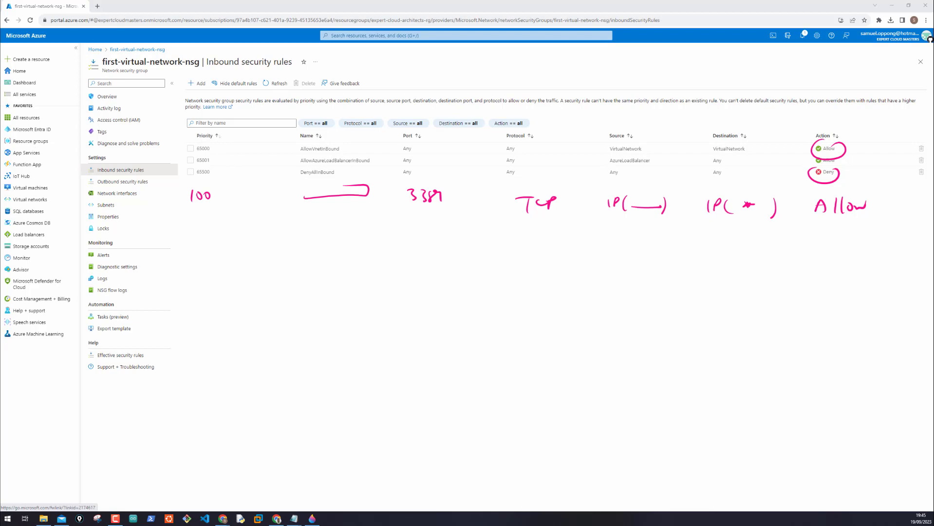
pyautogui.press('Escape')
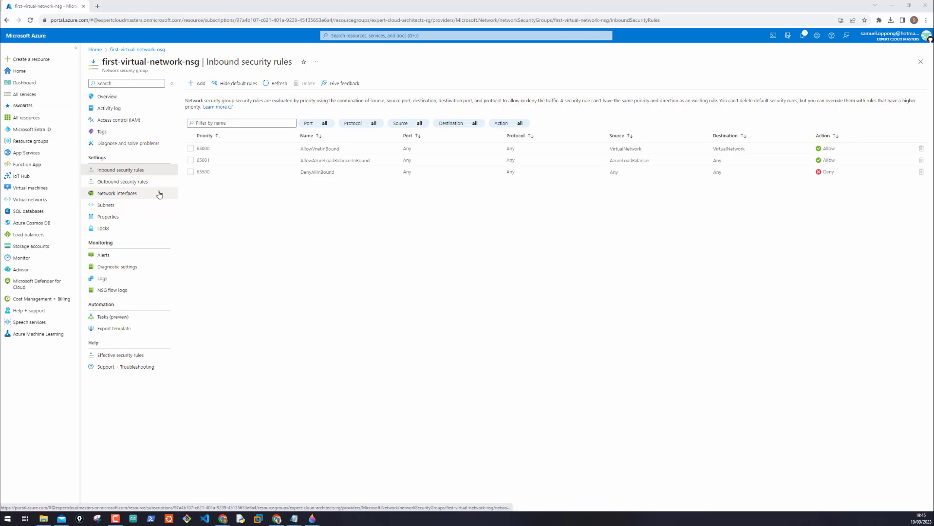
# Open the subnet associations of first-virtual-network-nsg
pyautogui.click(105, 207)
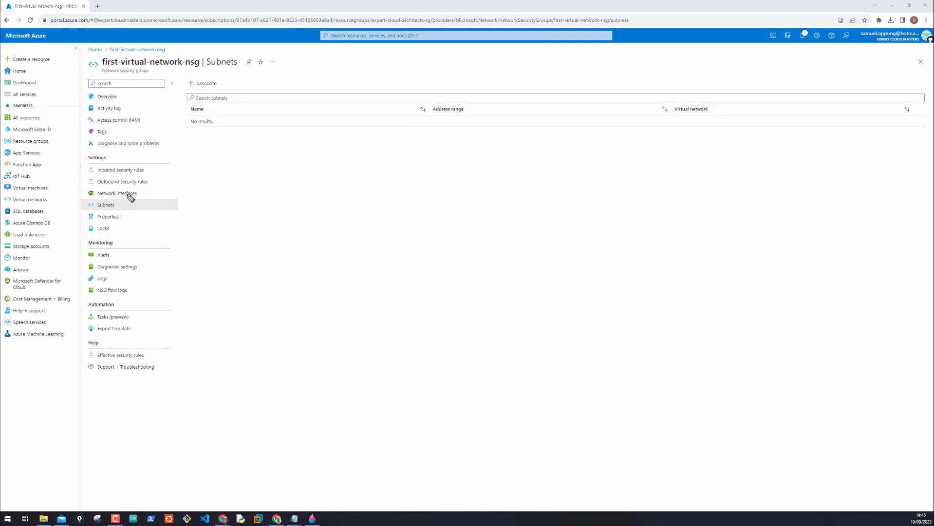
pyautogui.moveTo(195, 79); pyautogui.dragTo(243, 89)
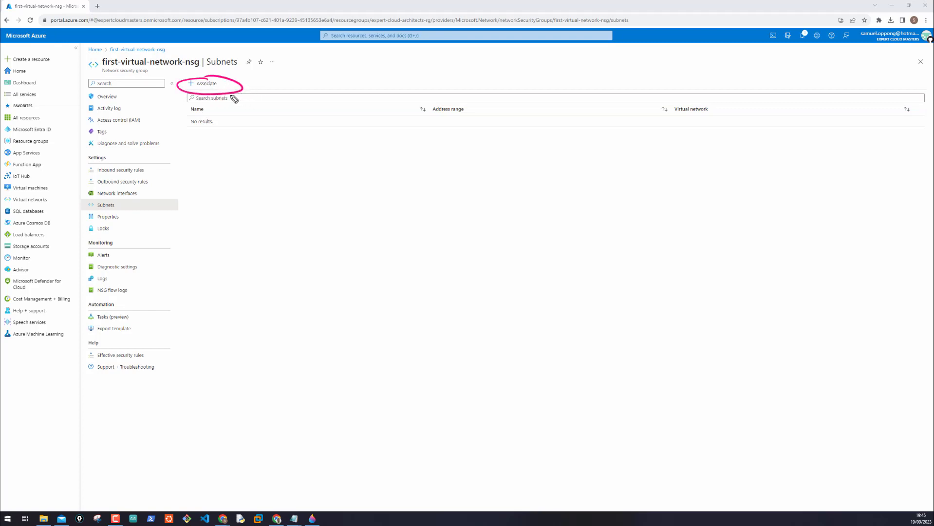
pyautogui.moveTo(190, 80); pyautogui.dragTo(190, 87)
pyautogui.moveTo(187, 83)
pyautogui.mouseDown()
pyautogui.moveTo(194, 76)
pyautogui.moveTo(237, 130)
pyautogui.moveTo(225, 132)
pyautogui.mouseUp()
pyautogui.moveTo(213, 101)
pyautogui.mouseDown()
pyautogui.moveTo(225, 175)
pyautogui.moveTo(248, 194)
pyautogui.moveTo(323, 200)
pyautogui.moveTo(324, 180)
pyautogui.mouseUp()
pyautogui.moveTo(246, 177); pyautogui.dragTo(326, 182)
pyautogui.moveTo(248, 156); pyautogui.dragTo(326, 172)
pyautogui.moveTo(323, 155); pyautogui.dragTo(327, 173)
pyautogui.moveTo(262, 148)
pyautogui.mouseDown()
pyautogui.moveTo(323, 155)
pyautogui.moveTo(272, 185)
pyautogui.moveTo(299, 189)
pyautogui.mouseUp()
pyautogui.moveTo(206, 144); pyautogui.dragTo(290, 168)
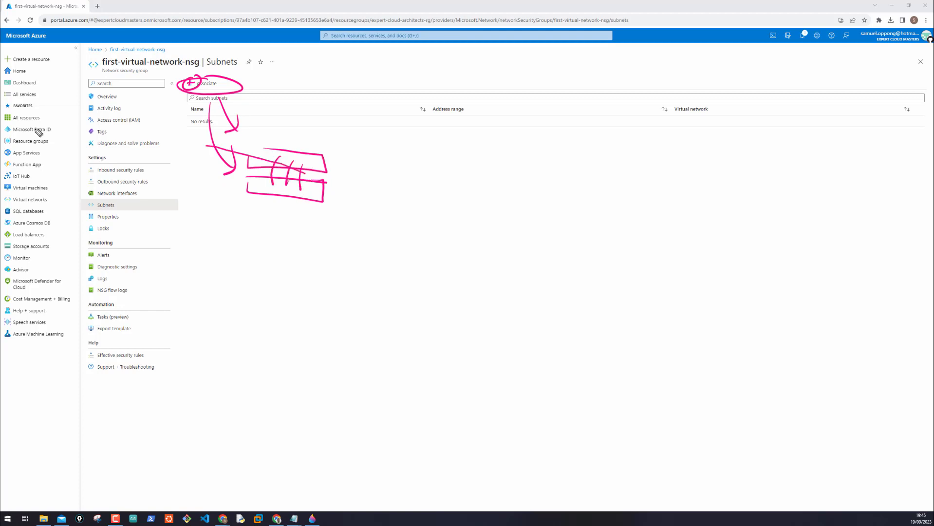
pyautogui.press('Escape')
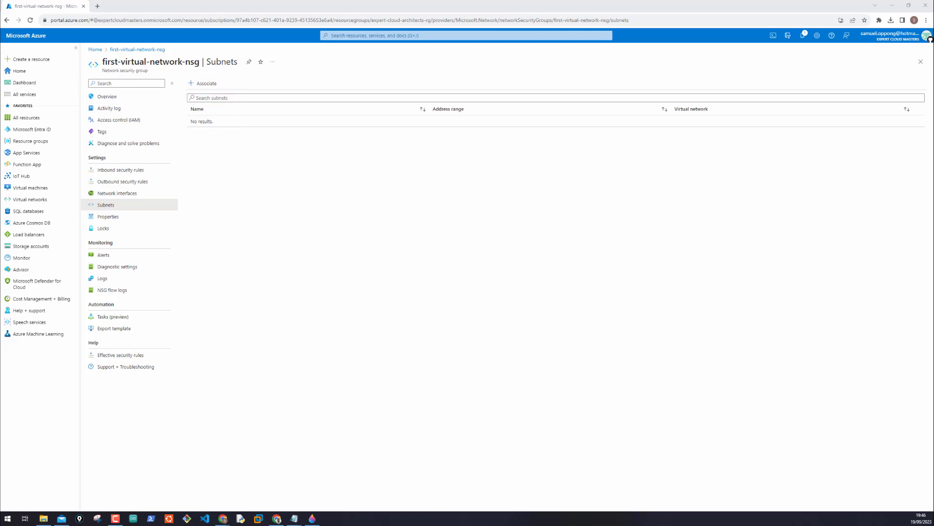
# Associate frontend-subnet and backend-subnet of first-virtual-network with the network security group
pyautogui.click(203, 84)
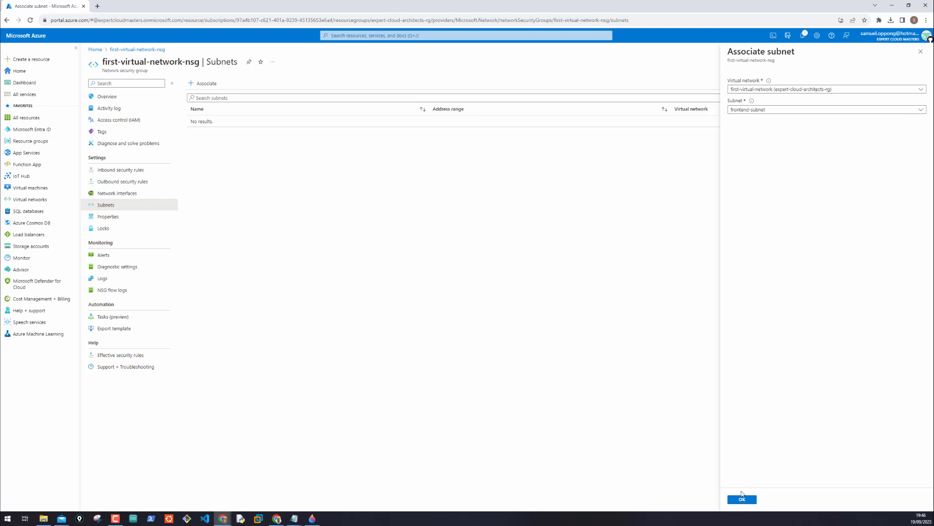
pyautogui.click(741, 500)
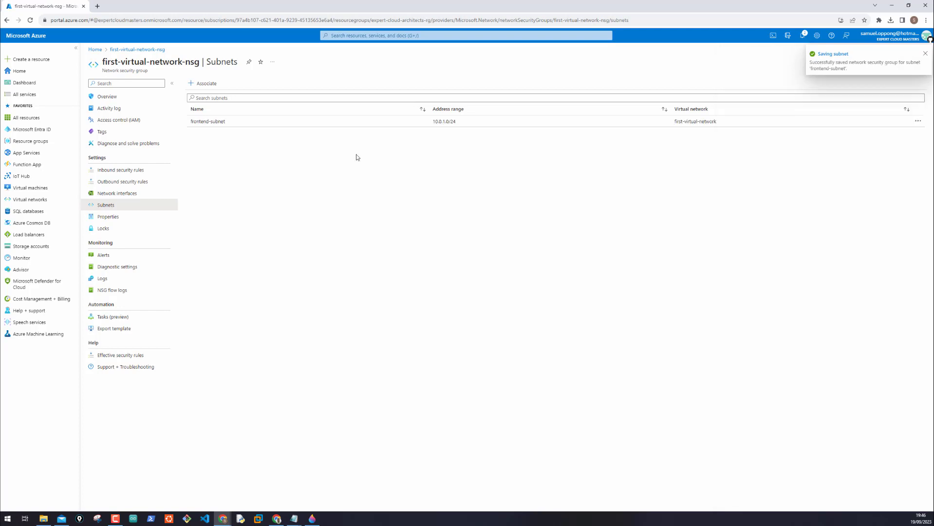
pyautogui.click(203, 83)
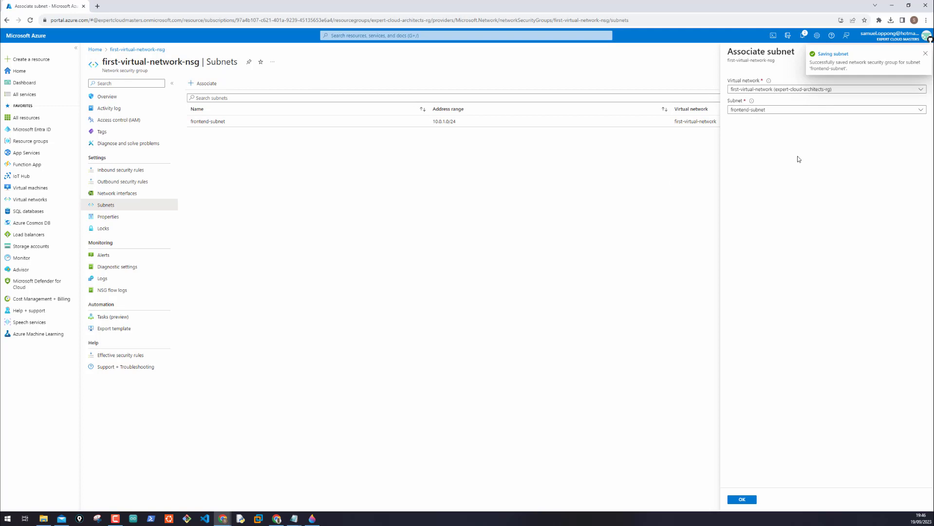
pyautogui.click(779, 111)
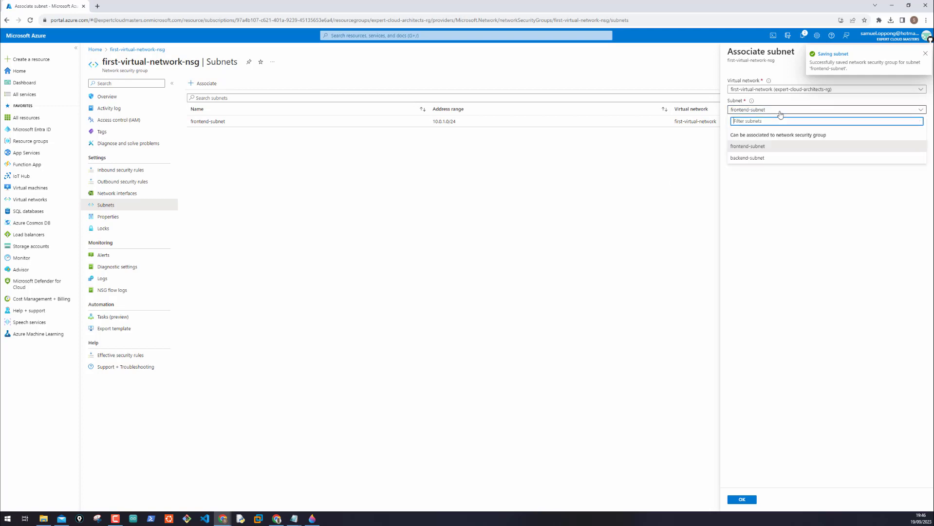
pyautogui.click(762, 159)
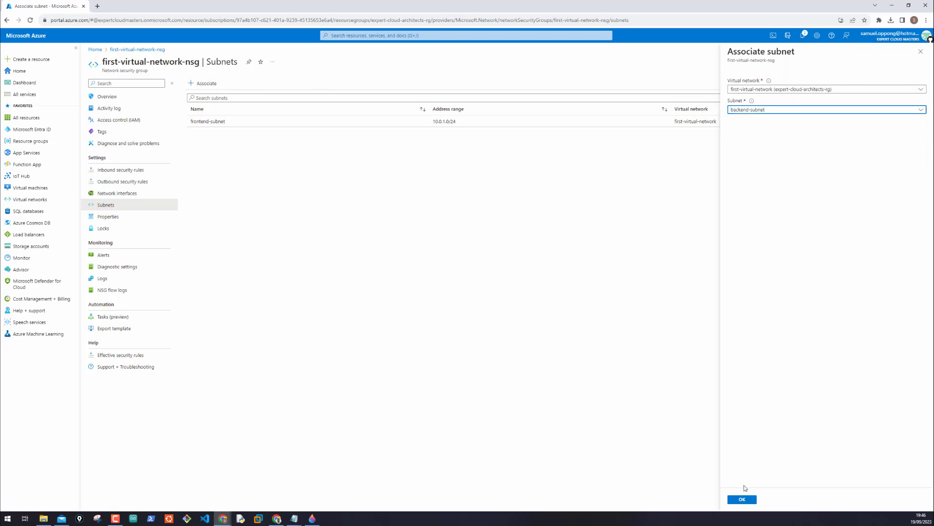
pyautogui.click(741, 498)
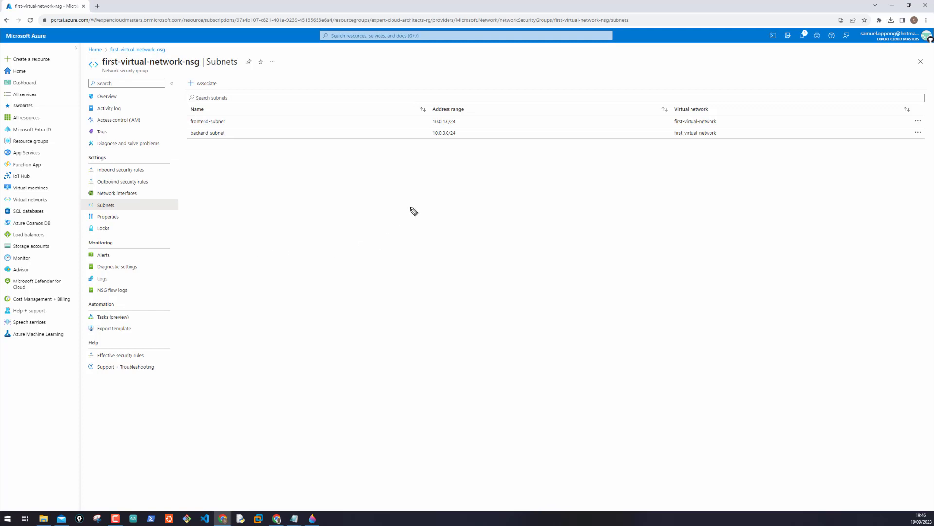
pyautogui.moveTo(421, 248)
pyautogui.mouseDown()
pyautogui.moveTo(422, 287)
pyautogui.moveTo(450, 248)
pyautogui.moveTo(456, 288)
pyautogui.mouseUp()
pyautogui.moveTo(434, 250)
pyautogui.mouseDown()
pyautogui.moveTo(434, 292)
pyautogui.moveTo(454, 270)
pyautogui.moveTo(542, 251)
pyautogui.moveTo(543, 278)
pyautogui.mouseUp()
pyautogui.moveTo(543, 232); pyautogui.dragTo(560, 231)
pyautogui.moveTo(662, 243); pyautogui.dragTo(563, 272)
pyautogui.moveTo(459, 295)
pyautogui.mouseDown()
pyautogui.moveTo(493, 319)
pyautogui.moveTo(543, 326)
pyautogui.moveTo(547, 351)
pyautogui.mouseUp()
pyautogui.moveTo(548, 309); pyautogui.dragTo(562, 352)
pyautogui.moveTo(602, 237)
pyautogui.mouseDown()
pyautogui.moveTo(591, 261)
pyautogui.moveTo(602, 242)
pyautogui.moveTo(599, 253)
pyautogui.mouseUp()
pyautogui.click(600, 256)
pyautogui.moveTo(596, 312)
pyautogui.mouseDown()
pyautogui.moveTo(598, 345)
pyautogui.moveTo(603, 315)
pyautogui.moveTo(610, 333)
pyautogui.mouseUp()
pyautogui.click(609, 337)
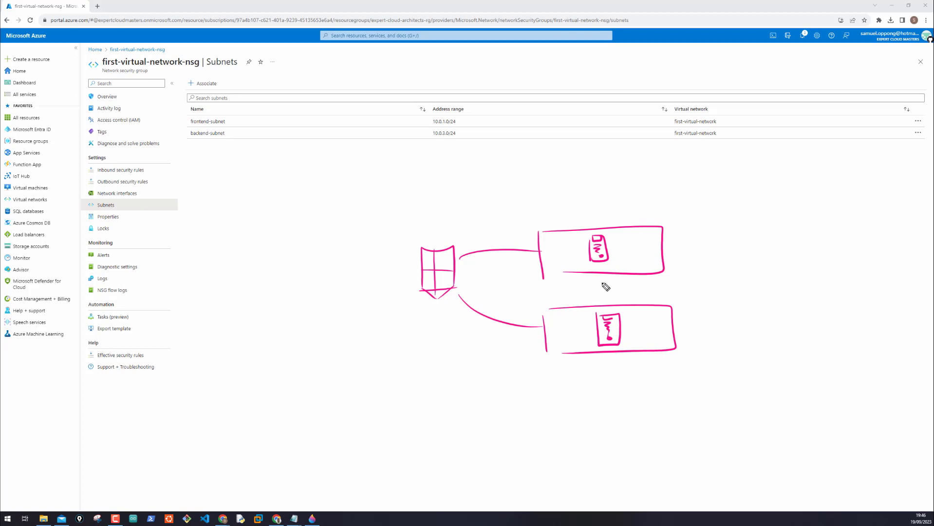
pyautogui.moveTo(642, 251); pyautogui.dragTo(685, 251)
pyautogui.moveTo(652, 327); pyautogui.dragTo(696, 327)
pyautogui.moveTo(544, 277); pyautogui.dragTo(596, 276)
pyautogui.moveTo(492, 197)
pyautogui.mouseDown()
pyautogui.moveTo(677, 204)
pyautogui.moveTo(717, 390)
pyautogui.moveTo(493, 395)
pyautogui.moveTo(485, 209)
pyautogui.moveTo(496, 196)
pyautogui.mouseUp()
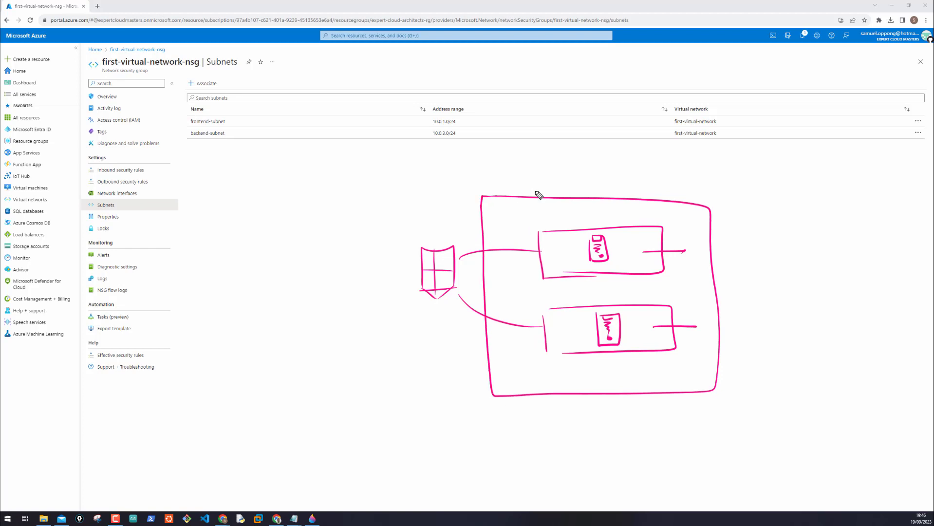
pyautogui.moveTo(490, 375); pyautogui.dragTo(711, 371)
pyautogui.moveTo(564, 381); pyautogui.dragTo(606, 382)
pyautogui.moveTo(608, 379); pyautogui.dragTo(622, 377)
pyautogui.moveTo(618, 378); pyautogui.dragTo(619, 389)
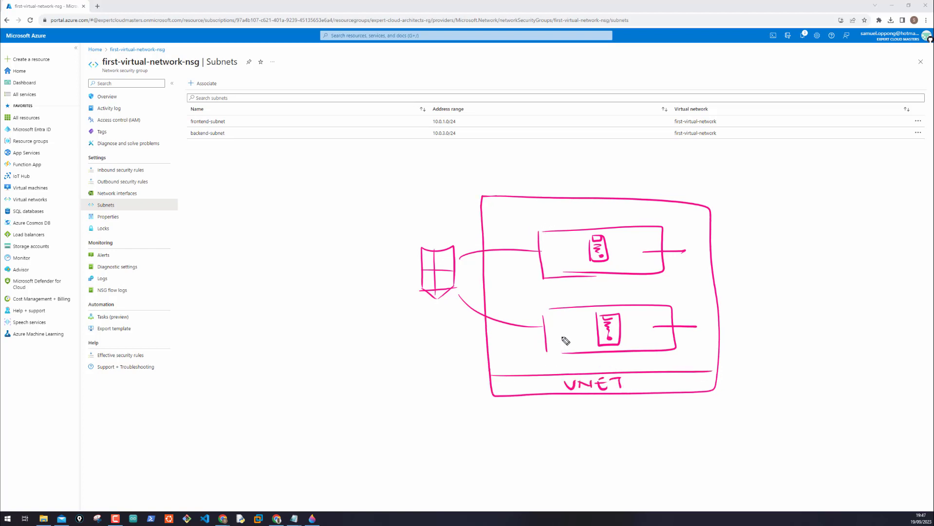
pyautogui.moveTo(580, 275)
pyautogui.mouseDown()
pyautogui.moveTo(582, 318)
pyautogui.moveTo(590, 280)
pyautogui.mouseUp()
pyautogui.moveTo(533, 333); pyautogui.dragTo(538, 262)
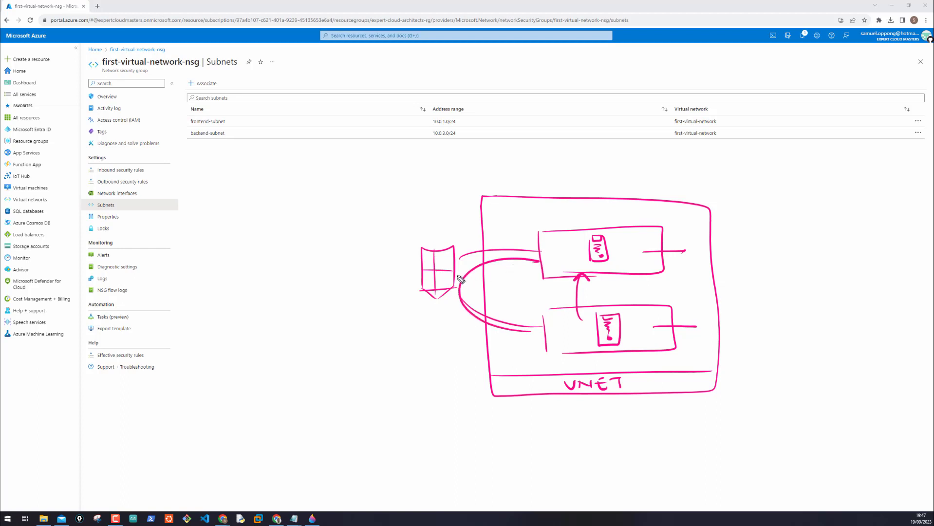
pyautogui.moveTo(458, 274); pyautogui.dragTo(471, 284)
pyautogui.moveTo(469, 274)
pyautogui.mouseDown()
pyautogui.moveTo(456, 286)
pyautogui.moveTo(456, 273)
pyautogui.mouseUp()
pyautogui.moveTo(612, 237)
pyautogui.mouseDown()
pyautogui.moveTo(628, 201)
pyautogui.moveTo(633, 223)
pyautogui.mouseUp()
pyautogui.moveTo(660, 339); pyautogui.dragTo(695, 373)
pyautogui.moveTo(688, 365); pyautogui.dragTo(695, 373)
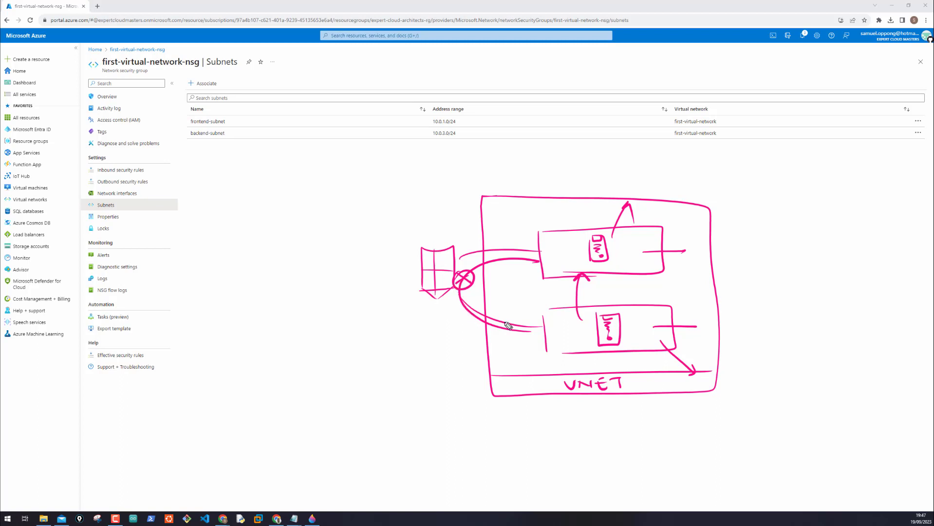
pyautogui.moveTo(531, 326)
pyautogui.mouseDown()
pyautogui.moveTo(555, 340)
pyautogui.moveTo(532, 337)
pyautogui.mouseUp()
pyautogui.moveTo(547, 256)
pyautogui.mouseDown()
pyautogui.moveTo(533, 268)
pyautogui.moveTo(555, 275)
pyautogui.mouseUp()
pyautogui.hotkey('ctrl', 'shift', '7')
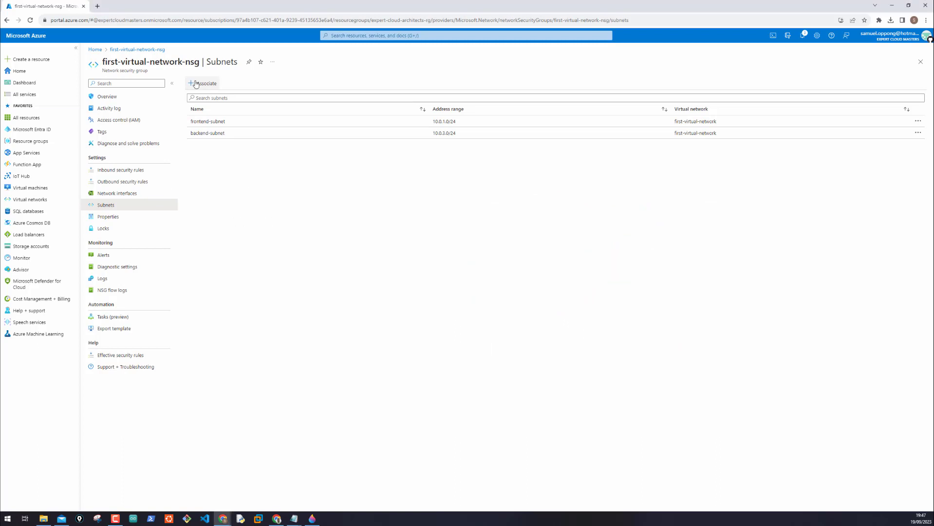
# Start creating an Azure virtual machine and assign it to the resource group expert-cloud-architects-rg
pyautogui.click(26, 188)
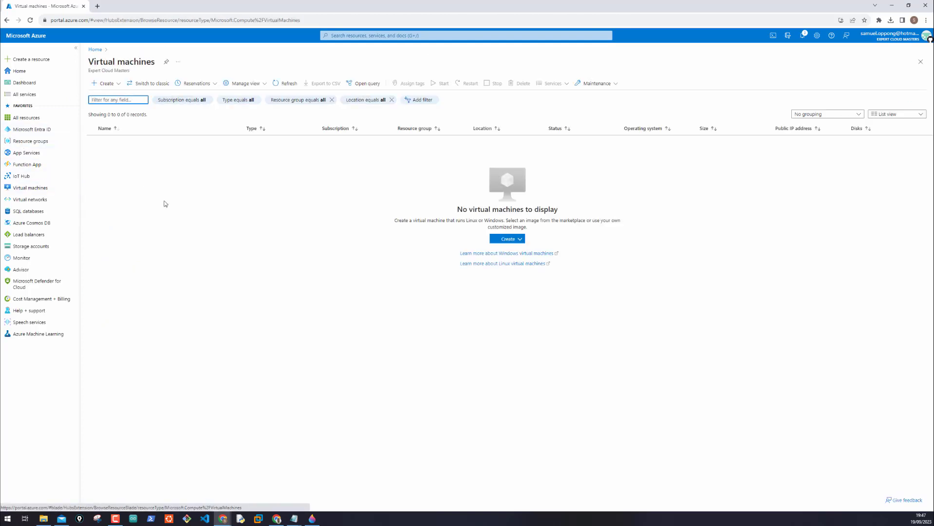
pyautogui.click(496, 241)
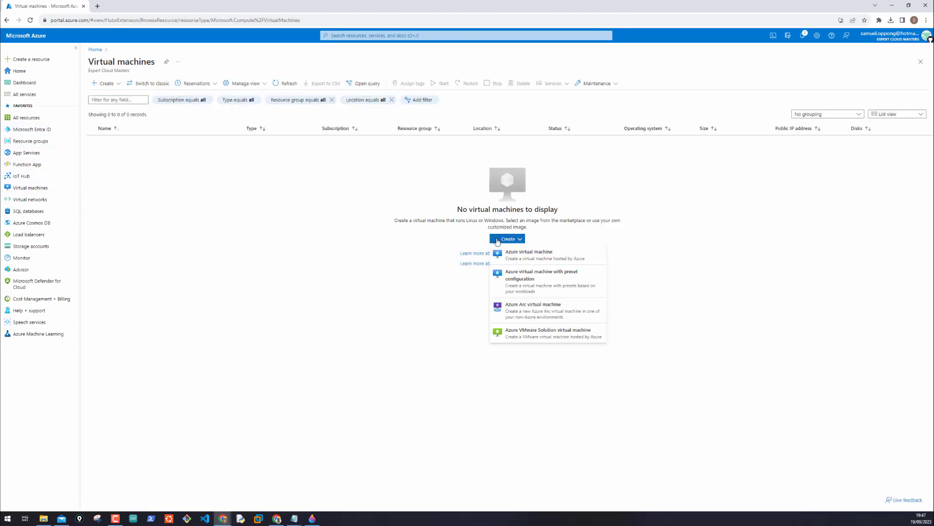
pyautogui.click(537, 254)
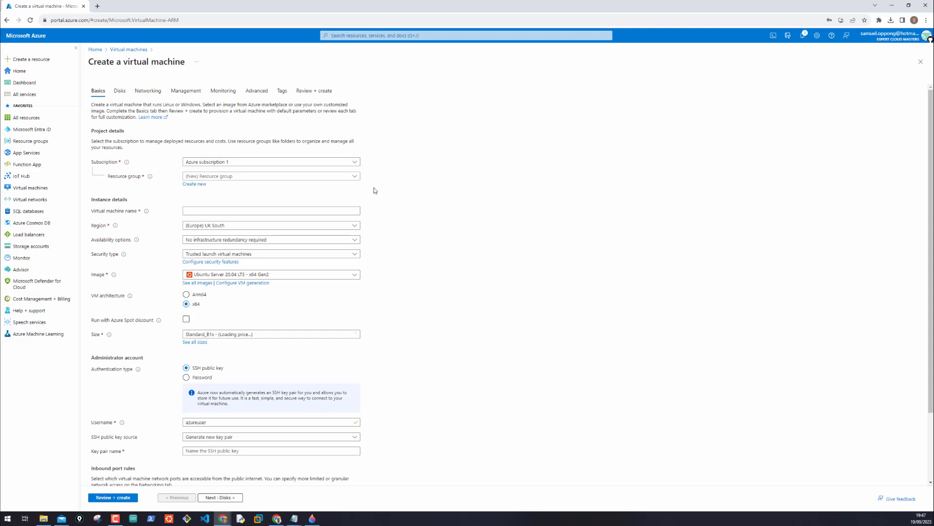
pyautogui.click(355, 177)
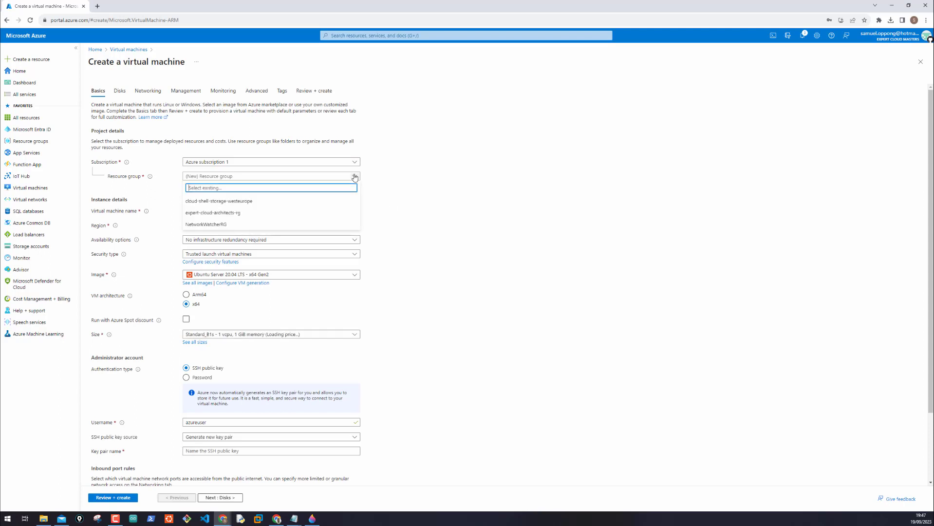
pyautogui.click(210, 214)
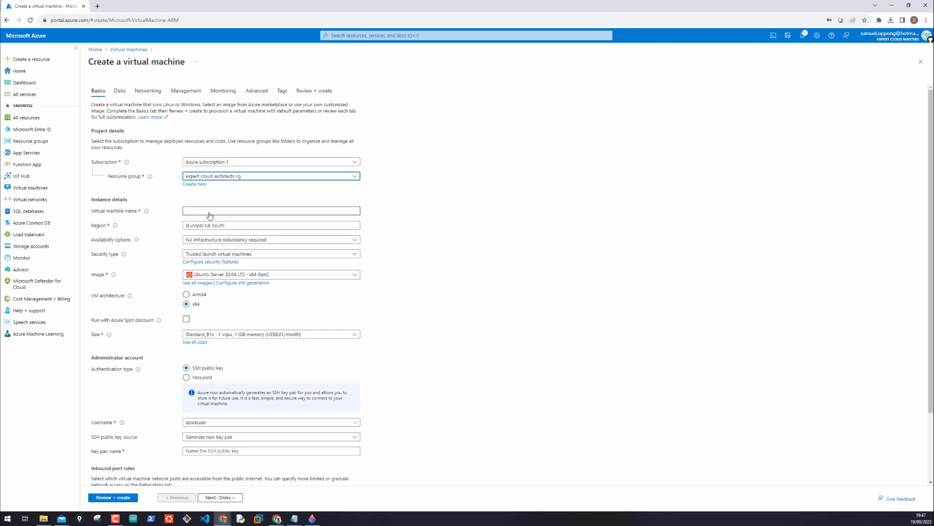
# Duplicate the virtual machine creation page in a second browser tab and continue with the already signed-in Hotmail account
pyautogui.rightClick(36, 7)
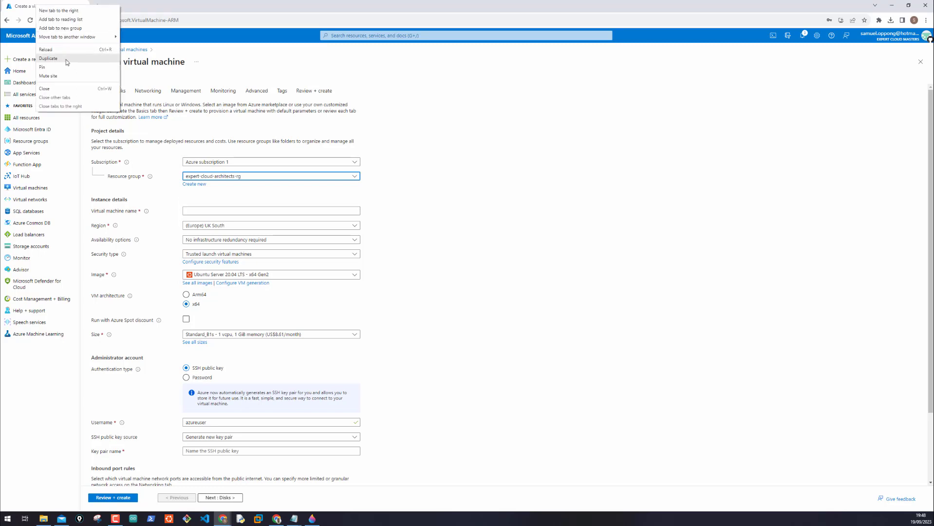
pyautogui.click(48, 59)
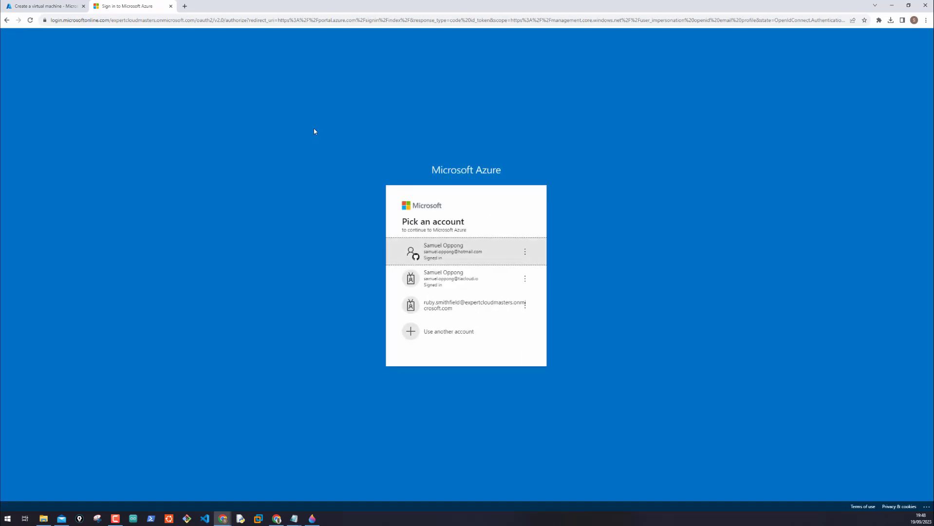
pyautogui.click(458, 250)
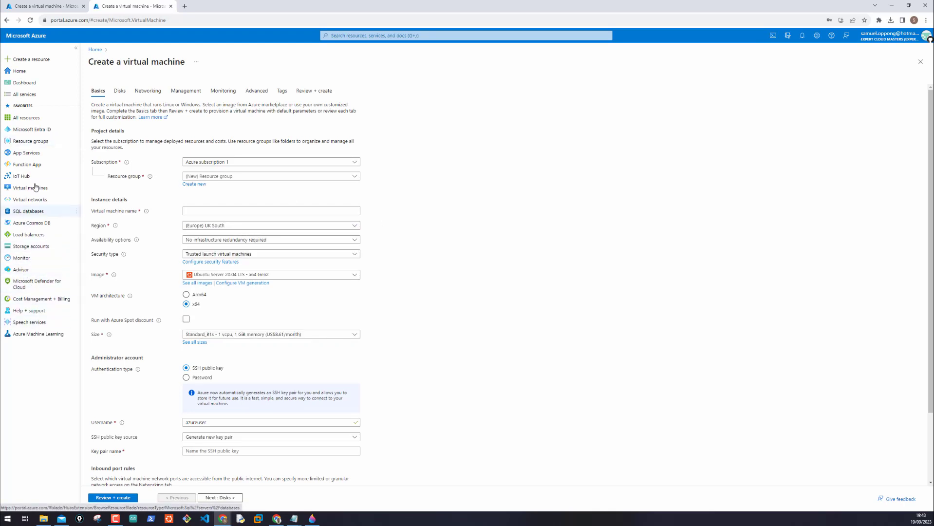
# Find the Network Watcher service in the second tab and open its topology view
pyautogui.click(332, 36)
pyautogui.write('network wa')
pyautogui.click(354, 97)
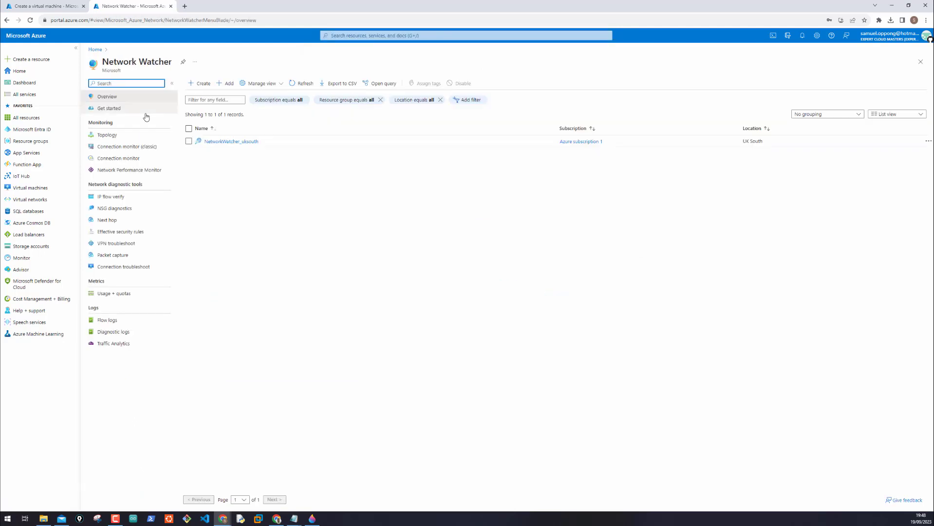
pyautogui.click(107, 135)
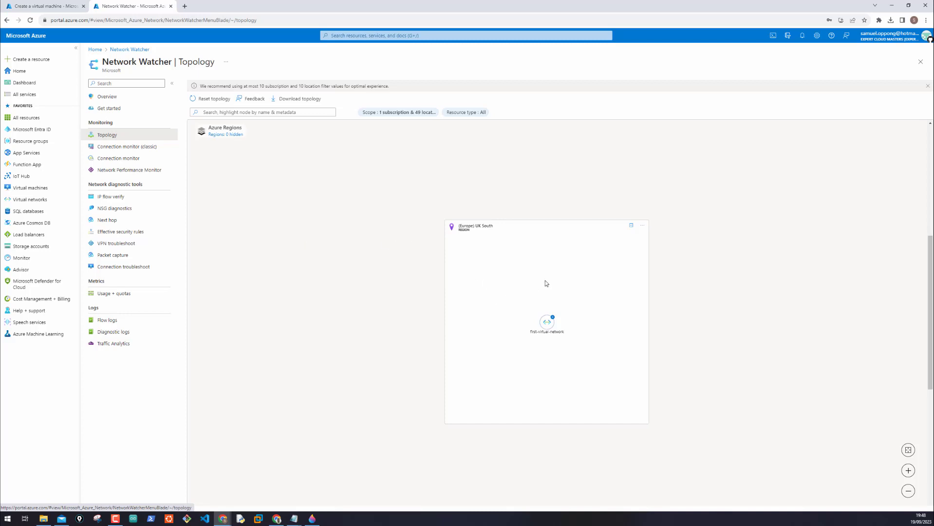
# Expand first-virtual-network in the topology and examine how its network security group connects to frontend-subnet and backend-subnet
pyautogui.moveTo(528, 282); pyautogui.dragTo(496, 260)
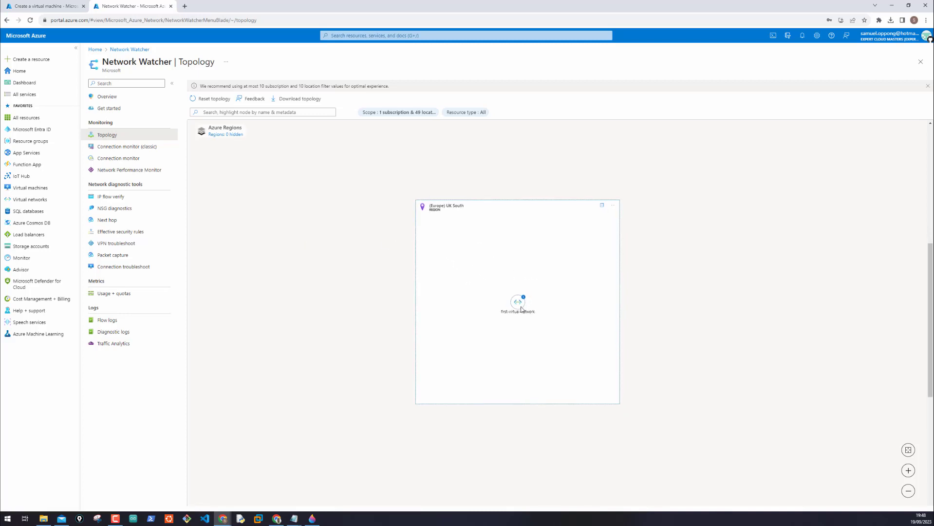
pyautogui.moveTo(518, 304)
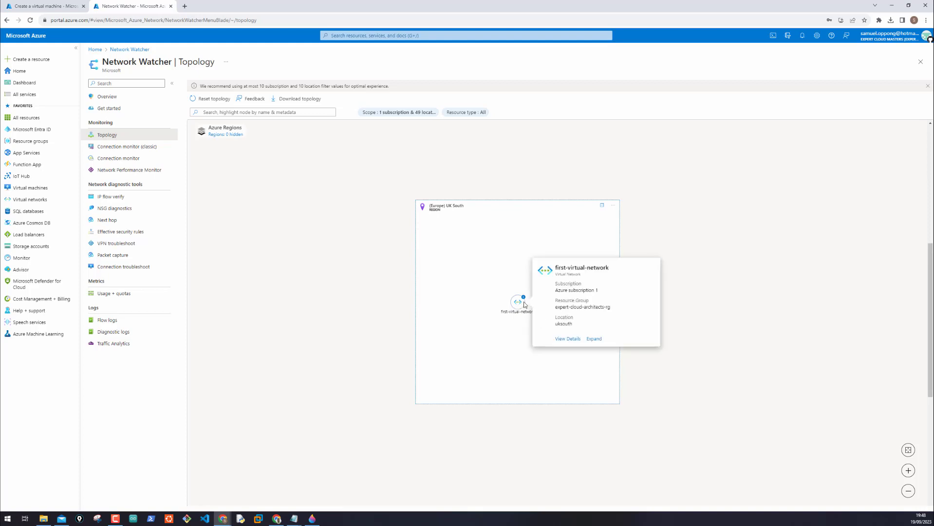
pyautogui.click(589, 338)
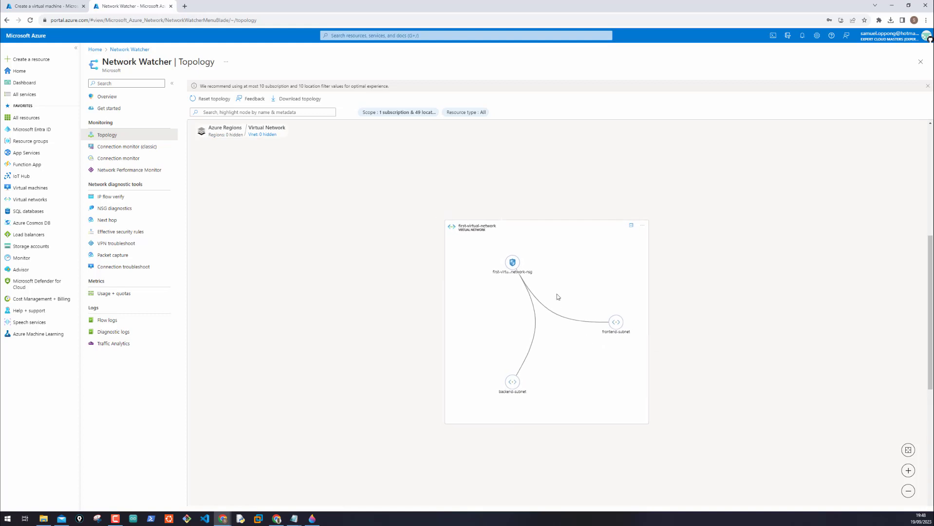
pyautogui.scroll(3, 557, 296)
pyautogui.scroll(-3, 550, 287)
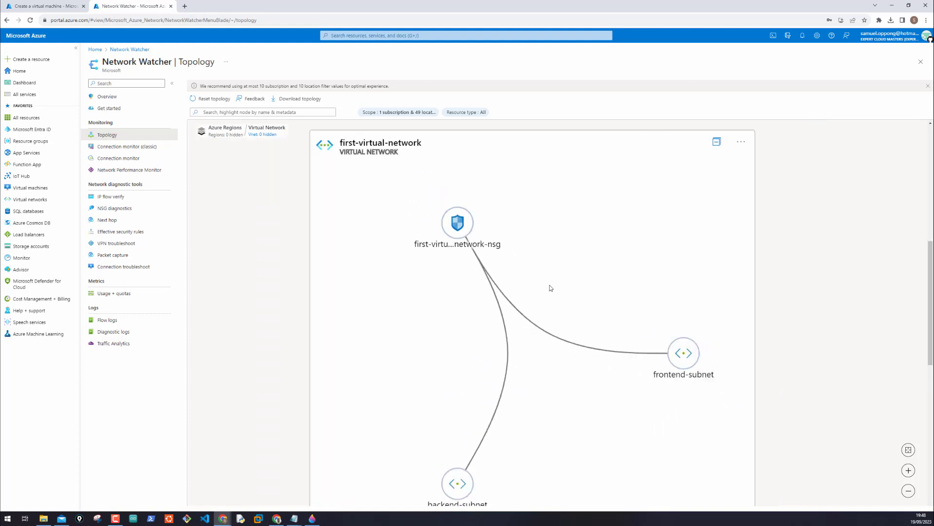
pyautogui.moveTo(469, 240)
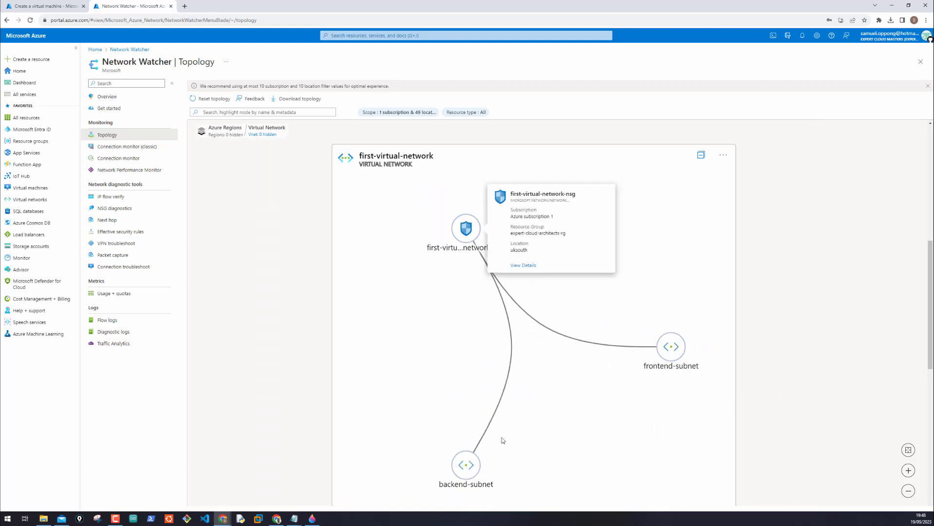
pyautogui.moveTo(478, 472)
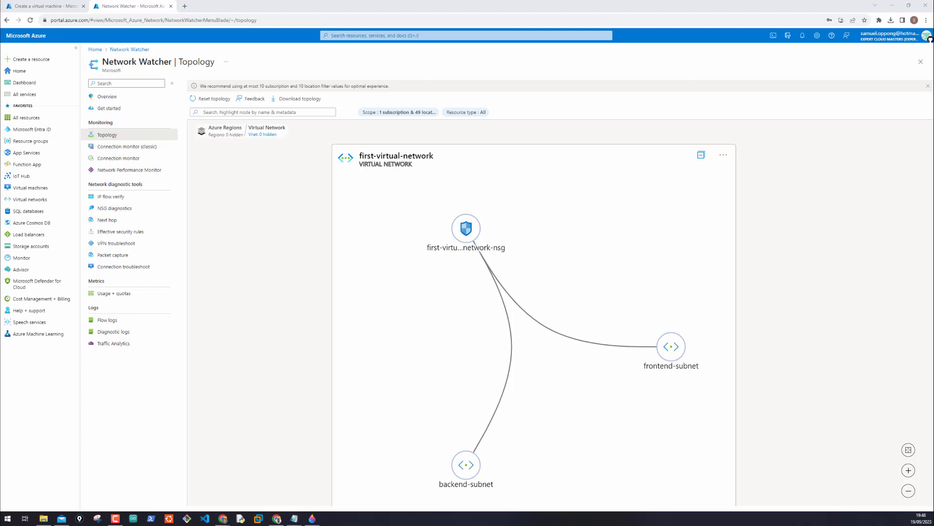
pyautogui.moveTo(234, 191)
pyautogui.mouseDown()
pyautogui.moveTo(262, 207)
pyautogui.moveTo(233, 192)
pyautogui.moveTo(228, 215)
pyautogui.moveTo(266, 225)
pyautogui.moveTo(319, 187)
pyautogui.moveTo(336, 211)
pyautogui.moveTo(299, 200)
pyautogui.mouseUp()
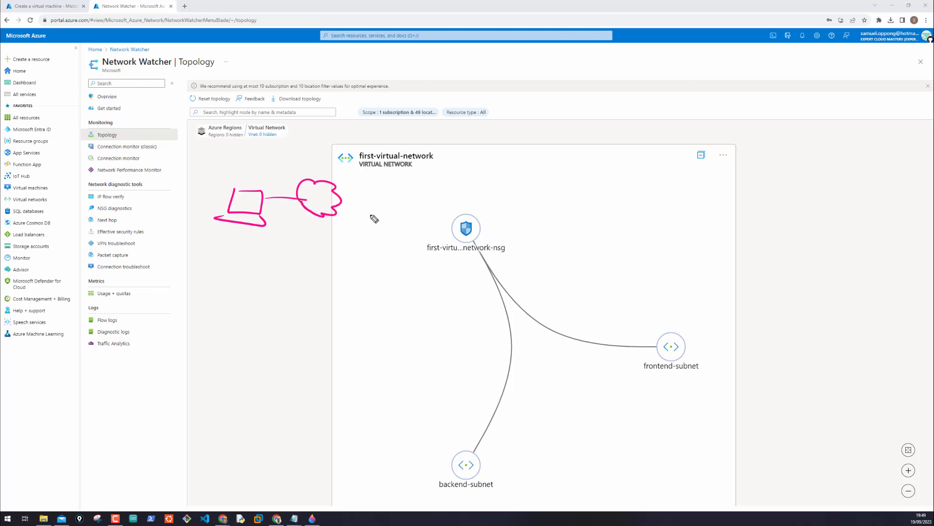
pyautogui.click(449, 469)
pyautogui.moveTo(449, 469)
pyautogui.mouseDown()
pyautogui.moveTo(421, 465)
pyautogui.moveTo(390, 484)
pyautogui.moveTo(417, 448)
pyautogui.moveTo(397, 458)
pyautogui.moveTo(403, 471)
pyautogui.mouseUp()
pyautogui.moveTo(369, 206)
pyautogui.mouseDown()
pyautogui.moveTo(422, 213)
pyautogui.moveTo(429, 197)
pyautogui.moveTo(441, 214)
pyautogui.moveTo(442, 203)
pyautogui.mouseUp()
pyautogui.moveTo(428, 204); pyautogui.dragTo(440, 214)
pyautogui.moveTo(438, 204); pyautogui.dragTo(428, 214)
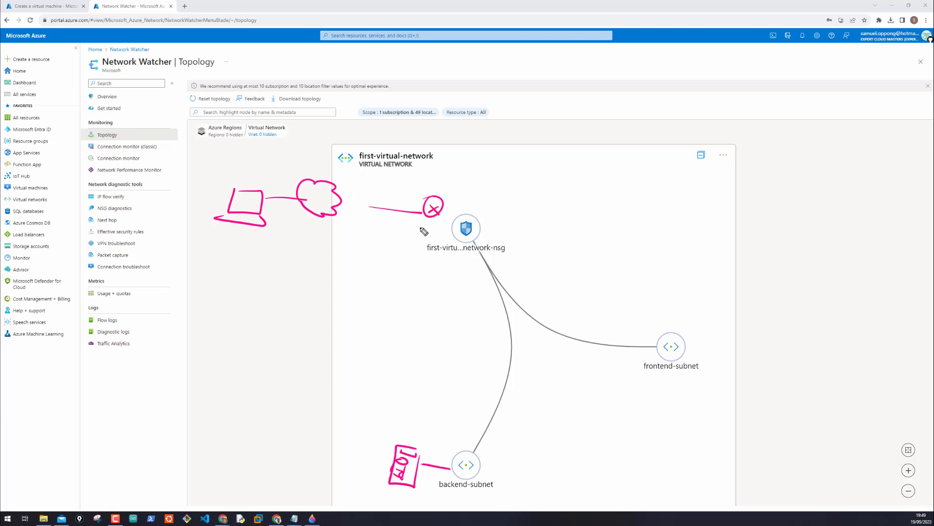
pyautogui.moveTo(668, 333)
pyautogui.mouseDown()
pyautogui.moveTo(711, 270)
pyautogui.moveTo(702, 265)
pyautogui.moveTo(700, 292)
pyautogui.mouseUp()
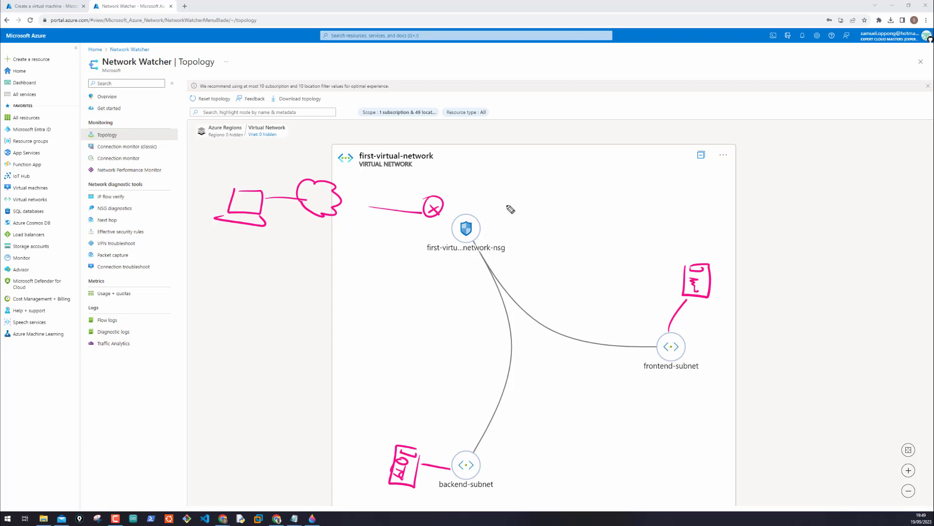
pyautogui.click(466, 228)
pyautogui.moveTo(466, 229)
pyautogui.mouseDown()
pyautogui.moveTo(496, 286)
pyautogui.moveTo(581, 346)
pyautogui.moveTo(682, 329)
pyautogui.moveTo(699, 298)
pyautogui.moveTo(694, 312)
pyautogui.mouseUp()
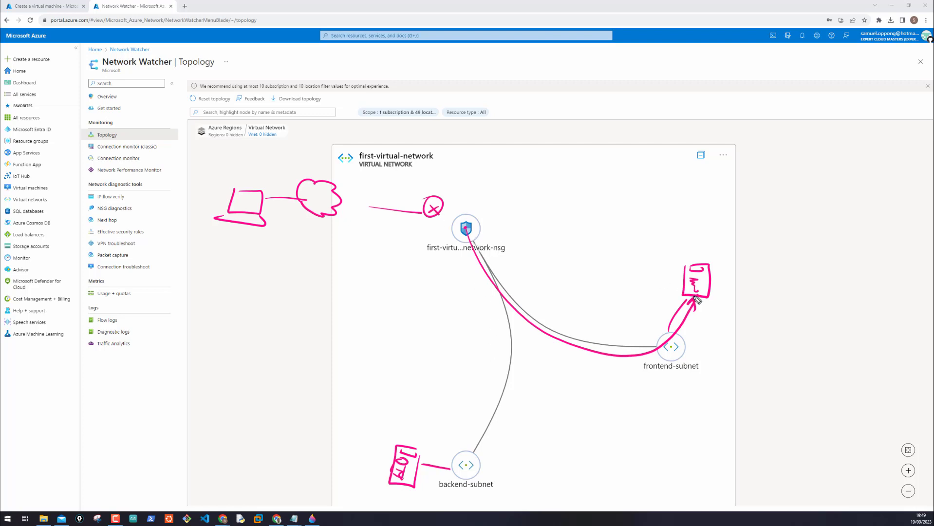
pyautogui.moveTo(699, 300)
pyautogui.mouseDown()
pyautogui.moveTo(700, 288)
pyautogui.moveTo(670, 340)
pyautogui.moveTo(584, 317)
pyautogui.moveTo(477, 224)
pyautogui.moveTo(463, 223)
pyautogui.mouseUp()
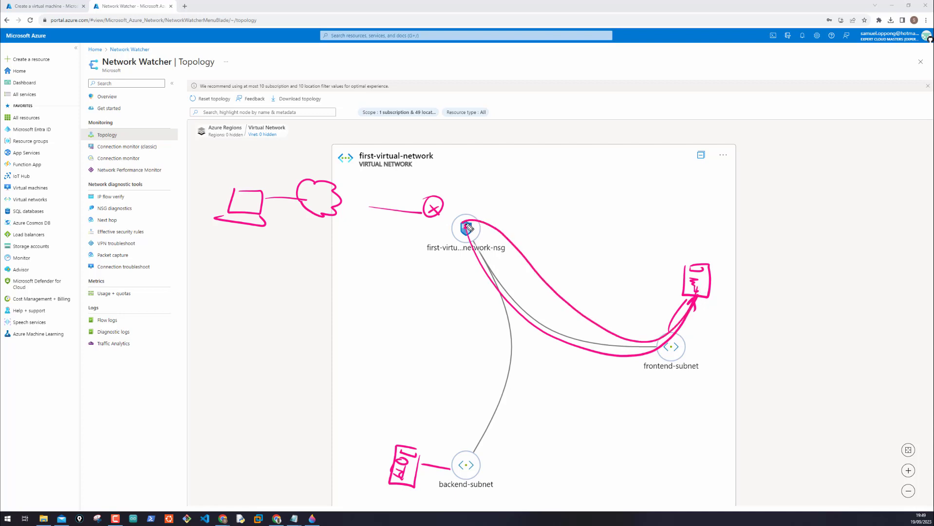
pyautogui.moveTo(468, 197)
pyautogui.mouseDown()
pyautogui.moveTo(486, 211)
pyautogui.moveTo(469, 199)
pyautogui.mouseUp()
pyautogui.moveTo(473, 200)
pyautogui.mouseDown()
pyautogui.moveTo(481, 212)
pyautogui.moveTo(506, 203)
pyautogui.mouseUp()
pyautogui.moveTo(469, 235)
pyautogui.mouseDown()
pyautogui.moveTo(463, 389)
pyautogui.moveTo(443, 466)
pyautogui.mouseUp()
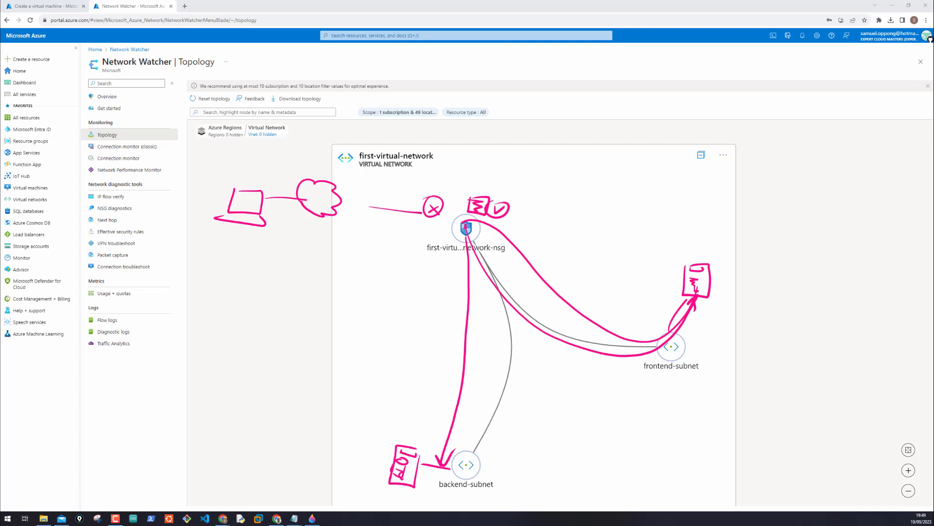
pyautogui.press('Escape')
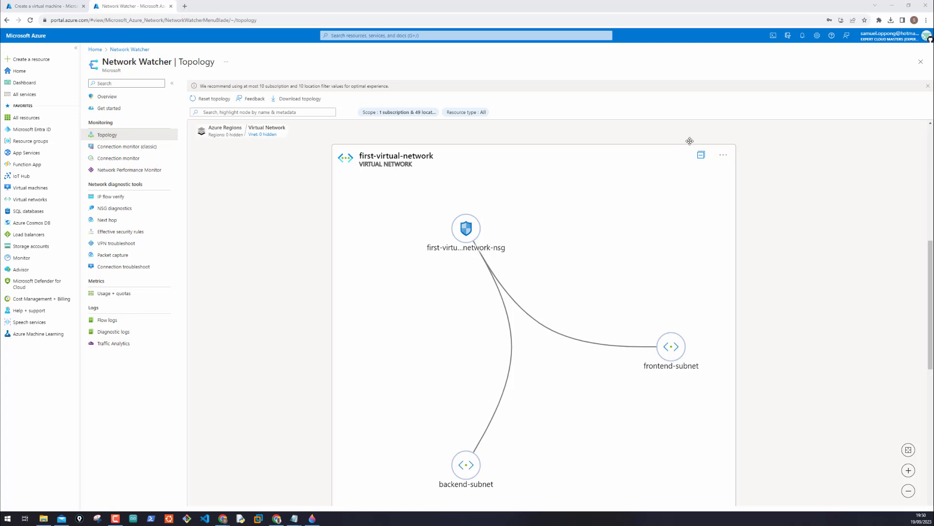
pyautogui.click(722, 156)
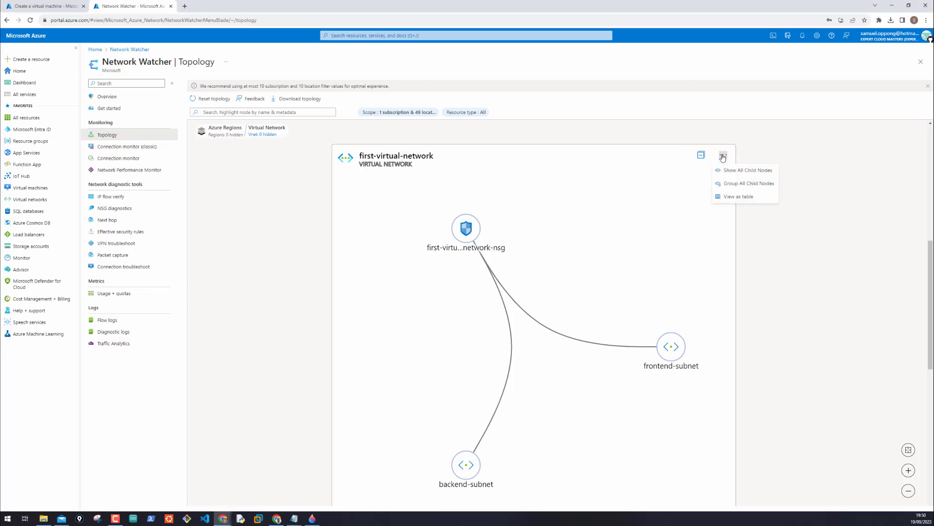
pyautogui.click(719, 243)
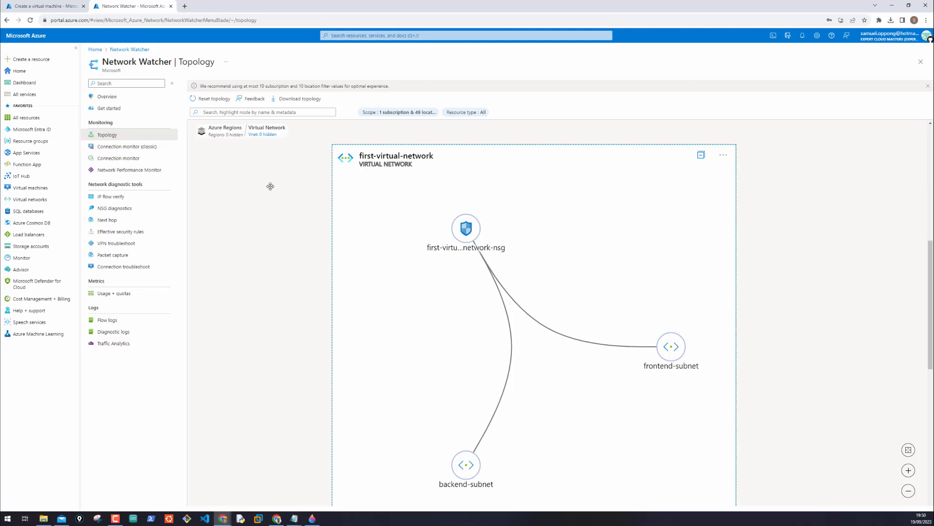
pyautogui.click(258, 200)
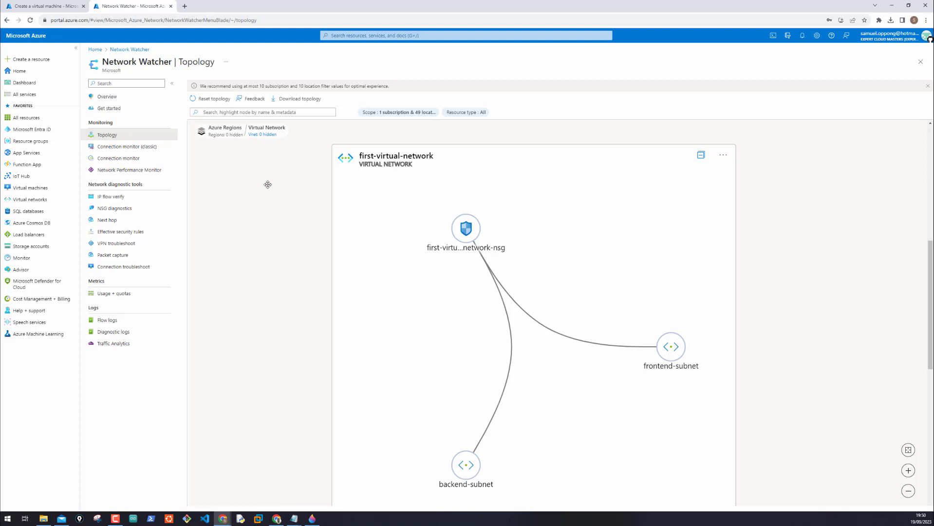
# Return to the unfinished virtual machine form and name the machine frontend-virtual-machine-01
pyautogui.click(61, 11)
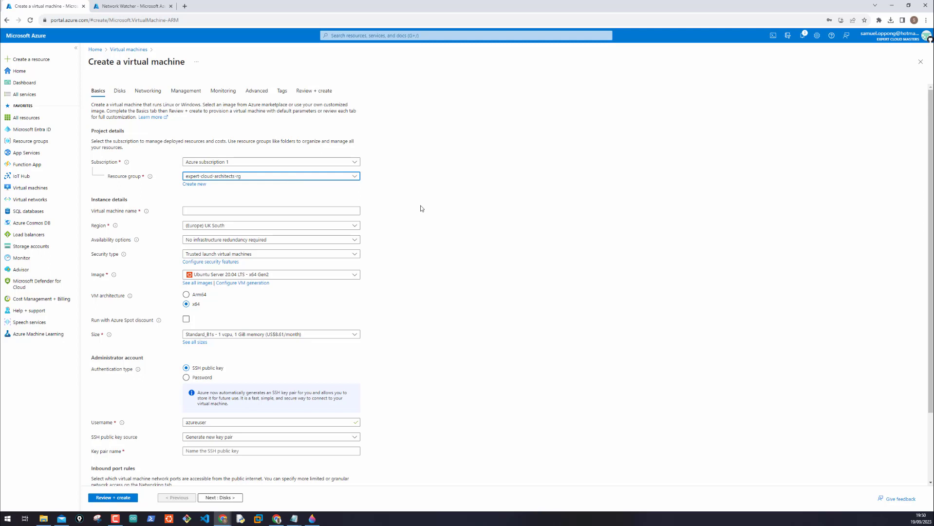
pyautogui.click(263, 211)
pyautogui.write('fronten')
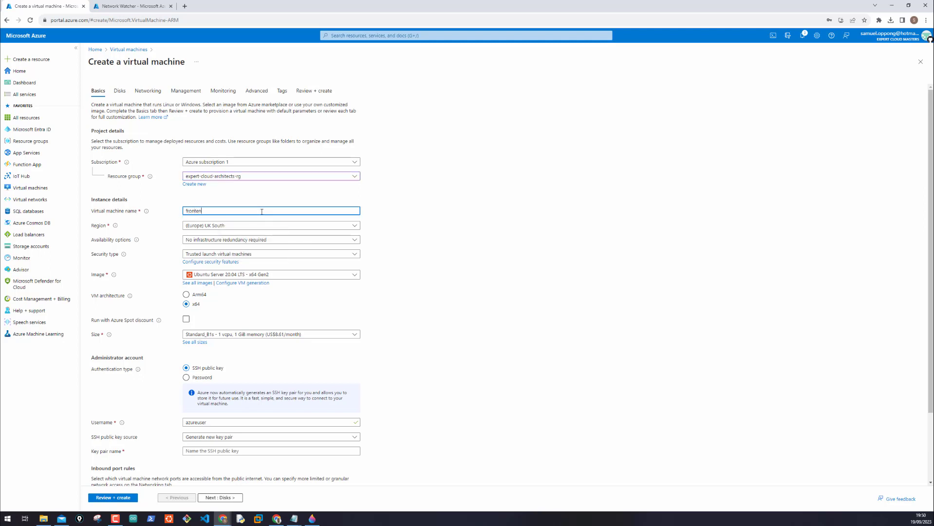
pyautogui.write('d-virtual-machine-01')
# Switch the administrator account's authentication type from SSH public key to password
pyautogui.scroll(-1, 395, 263)
pyautogui.scroll(-3, 382, 249)
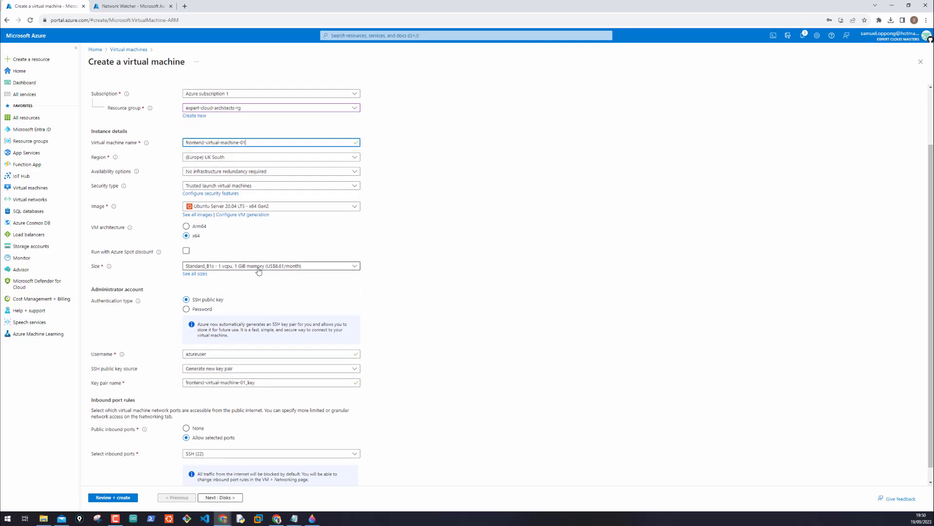
pyautogui.scroll(-1, 376, 284)
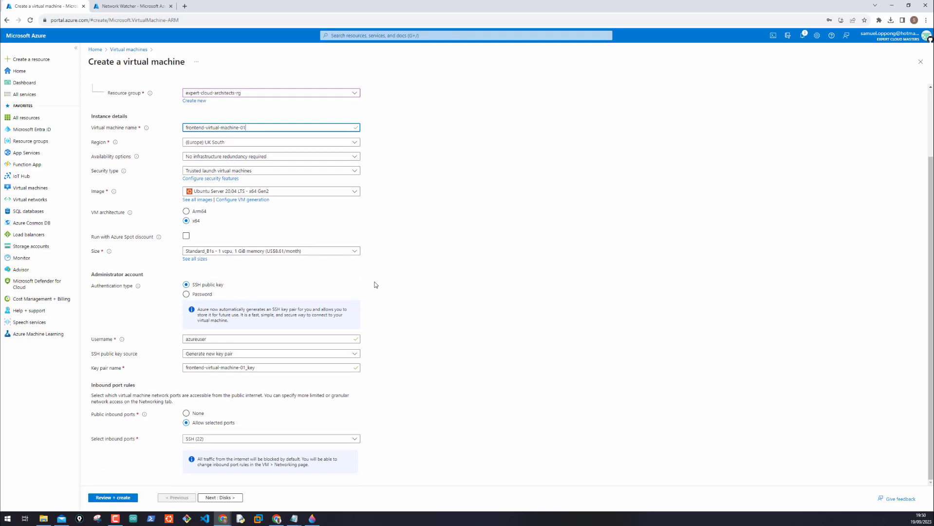
pyautogui.click(186, 294)
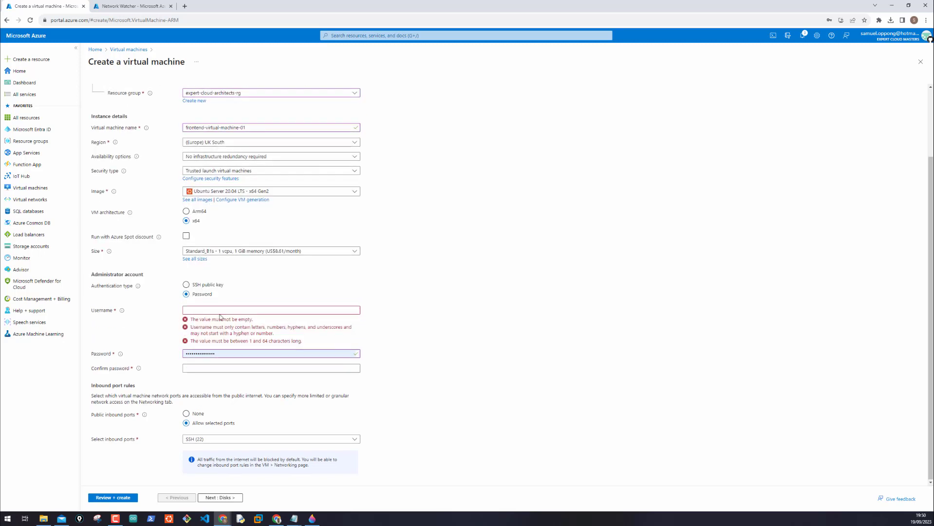
# Fill the administrator username with the suggested entry tc-alpha-aks-cluster
pyautogui.click(206, 306)
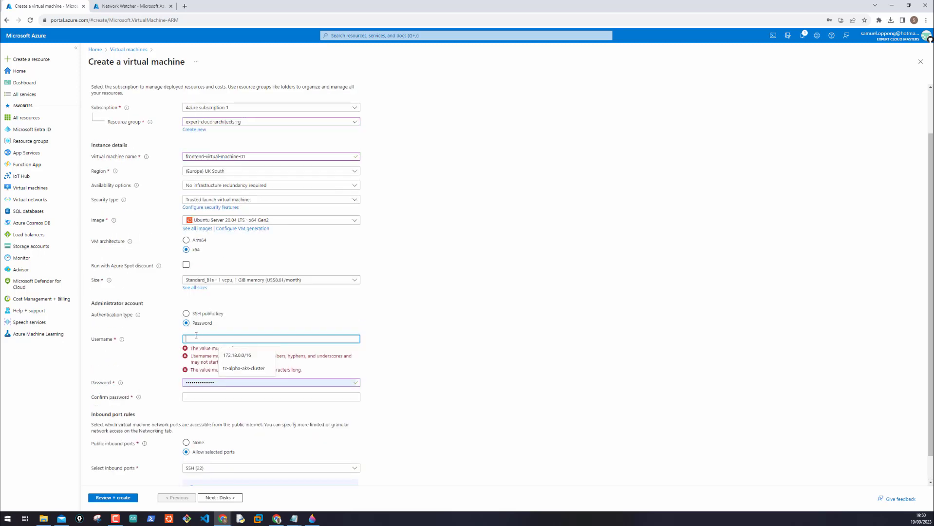
pyautogui.click(235, 369)
pyautogui.moveTo(229, 339); pyautogui.dragTo(180, 337)
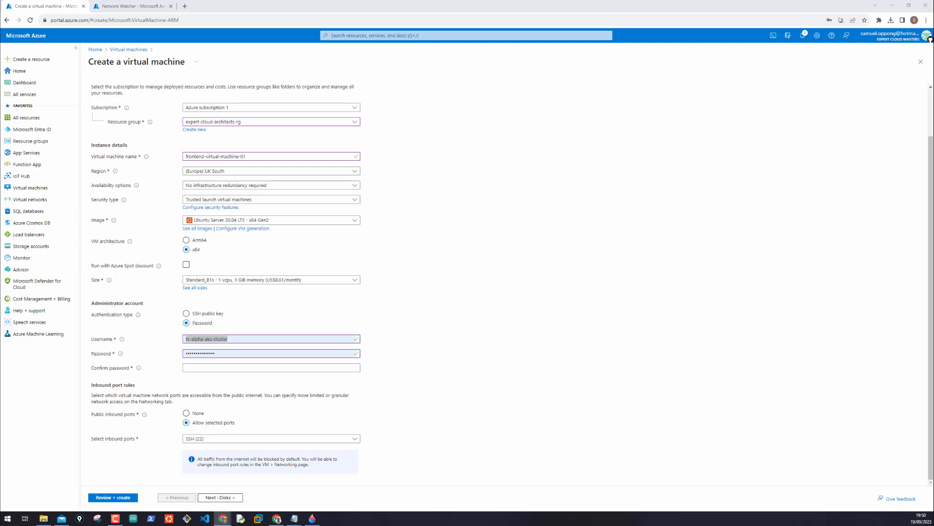
# Replace the administrator account's username with alpha-host-admin
pyautogui.hotkey('alt', 'Tab')
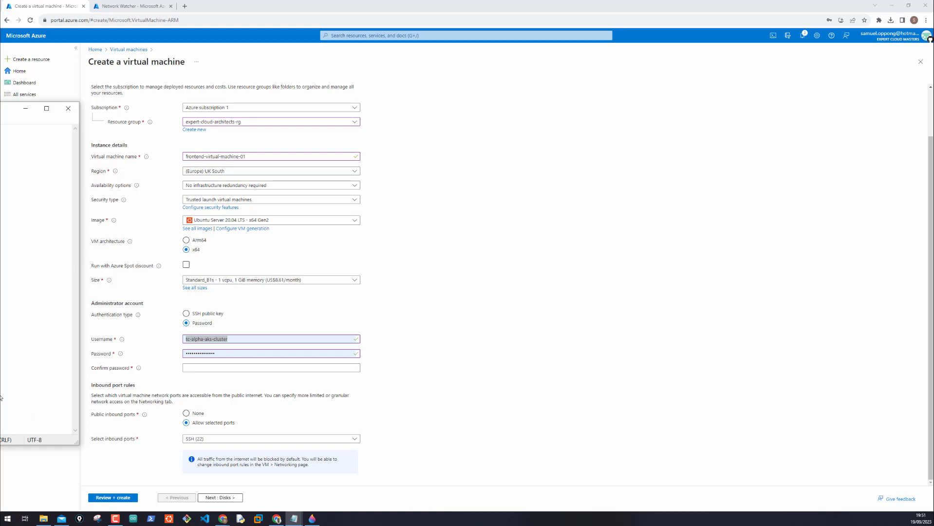
pyautogui.click(225, 348)
pyautogui.click(223, 353)
pyautogui.moveTo(232, 355); pyautogui.dragTo(168, 340)
pyautogui.click(242, 370)
pyautogui.click(232, 340)
pyautogui.write('alpha-h')
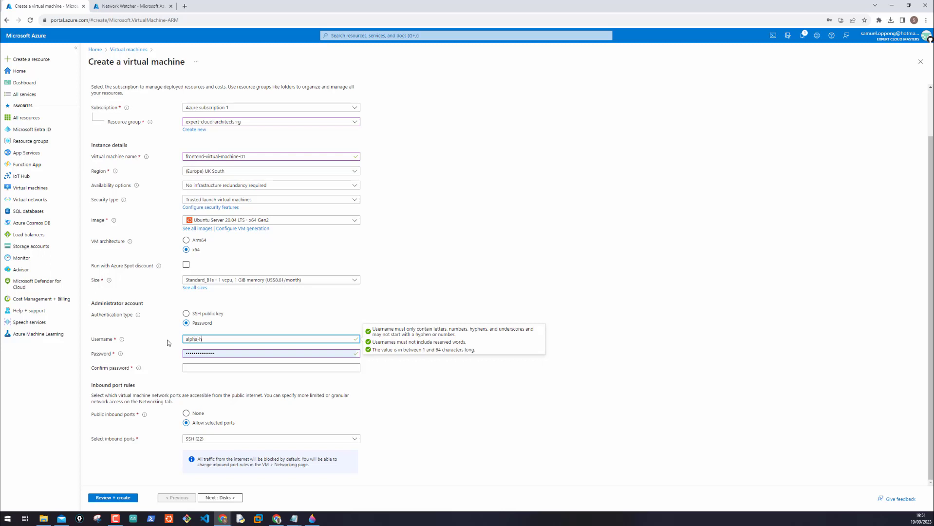
pyautogui.write('ost-admin')
pyautogui.press('Tab')
# Replace the prefilled administrator password with a new account password and repeat it in the confirmation field
pyautogui.click(192, 367)
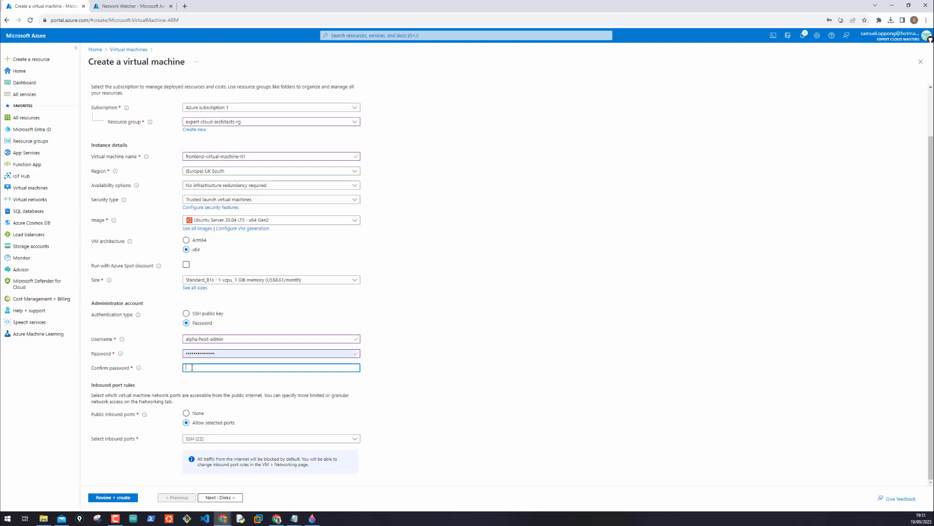
pyautogui.moveTo(223, 351); pyautogui.dragTo(180, 357)
pyautogui.write('P•••')
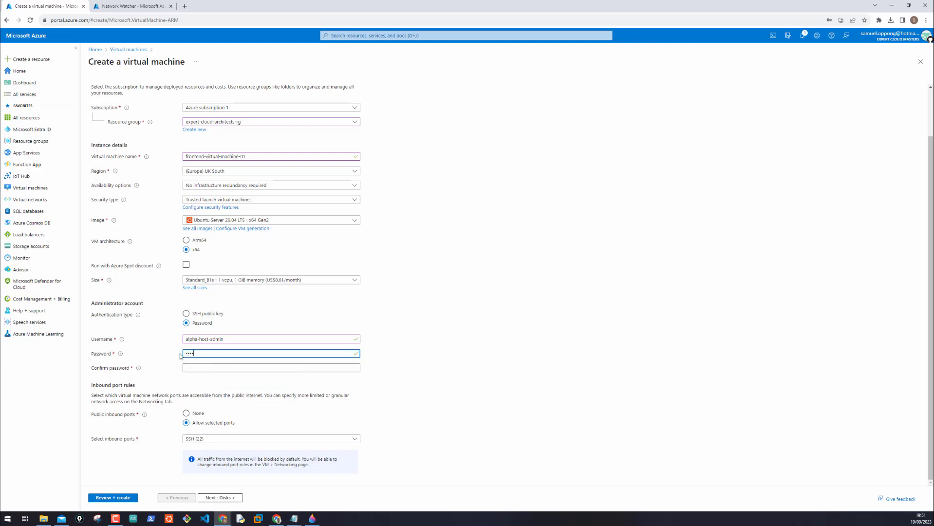
pyautogui.press('BackSpace')
pyautogui.press('BackSpace')
pyautogui.press('BackSpace')
pyautogui.press('BackSpace')
pyautogui.write('•••')
pyautogui.hotkey('alt', 'Tab')
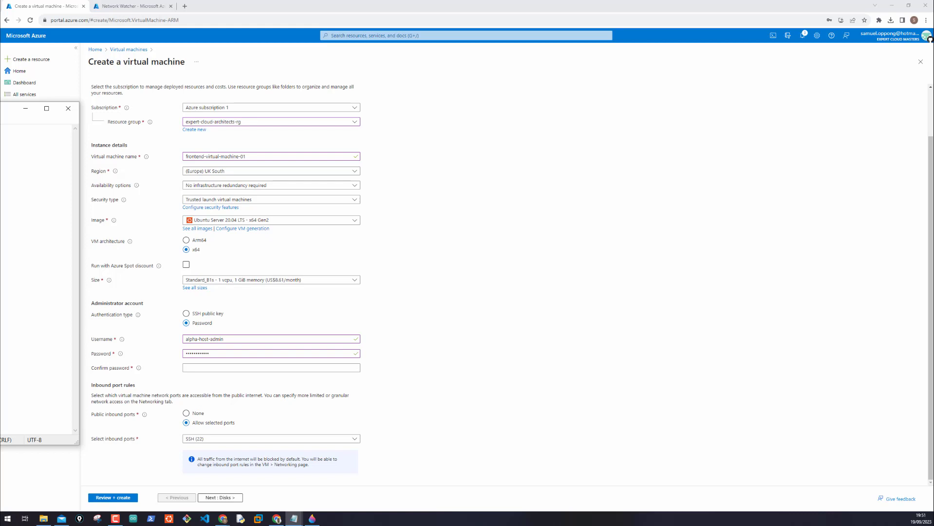
pyautogui.click(202, 368)
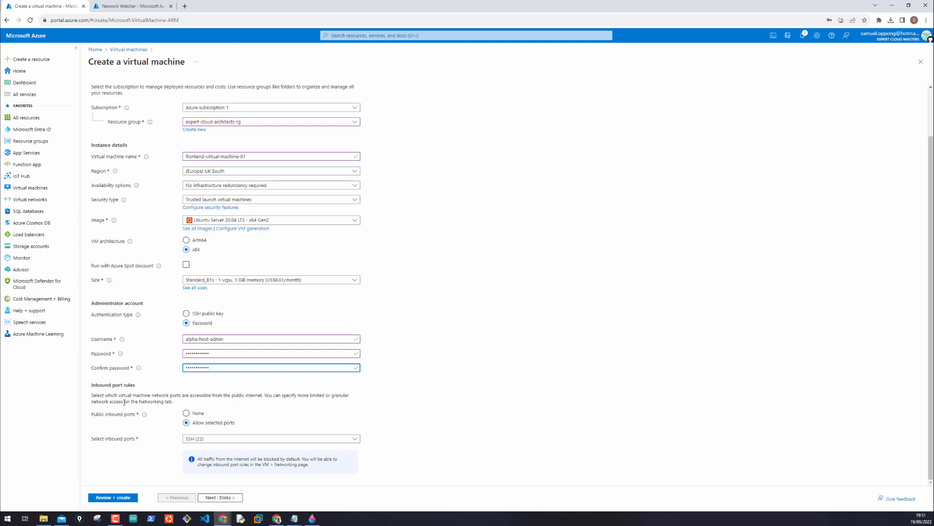
# Set the machine's public inbound ports to None and proceed to the disk settings, declining the browser's offer to update the saved password
pyautogui.click(189, 413)
pyautogui.click(187, 413)
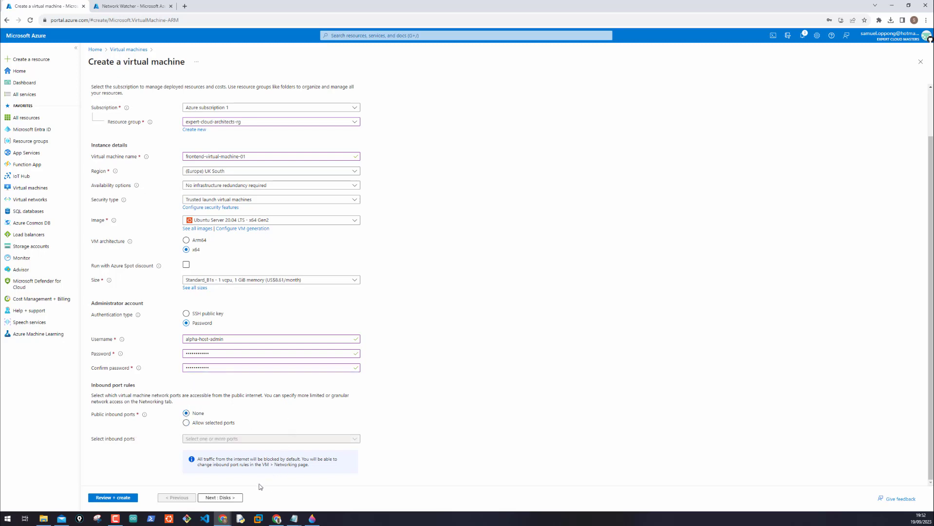
pyautogui.click(233, 498)
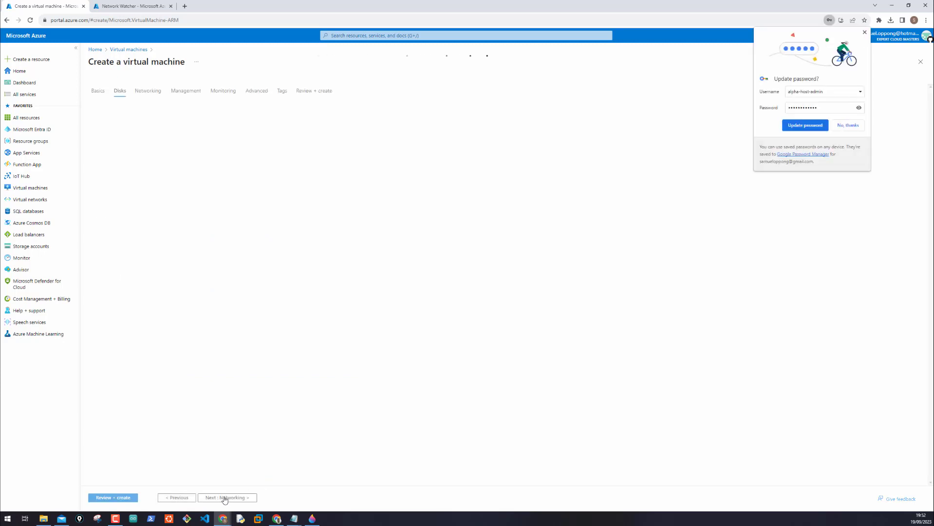
pyautogui.click(853, 126)
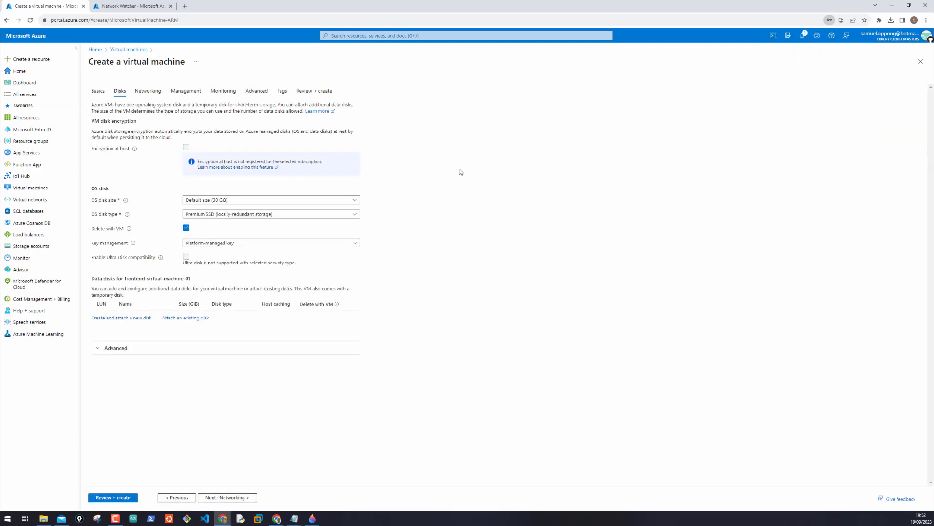
# Keep the default disks and configure networking with frontend-subnet (10.0.1.0/24) as the subnet and None as the public IP
pyautogui.click(226, 497)
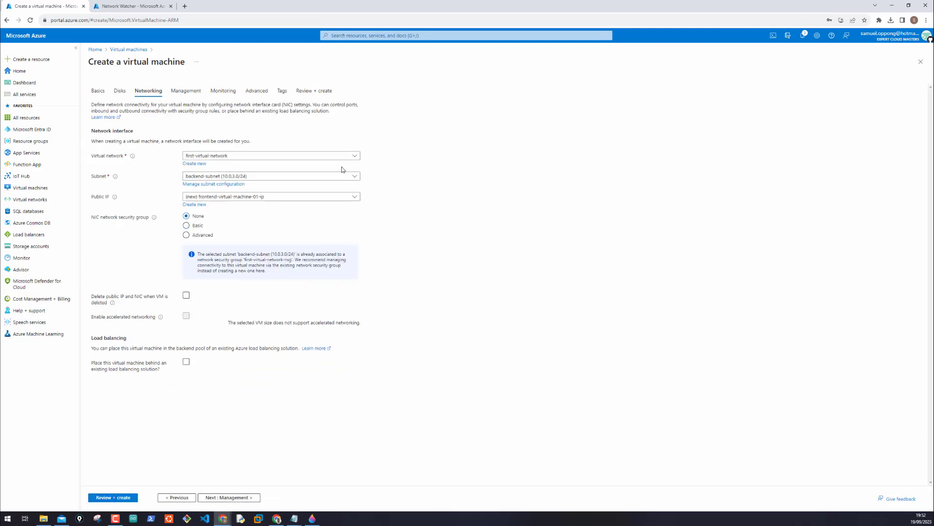
pyautogui.click(352, 177)
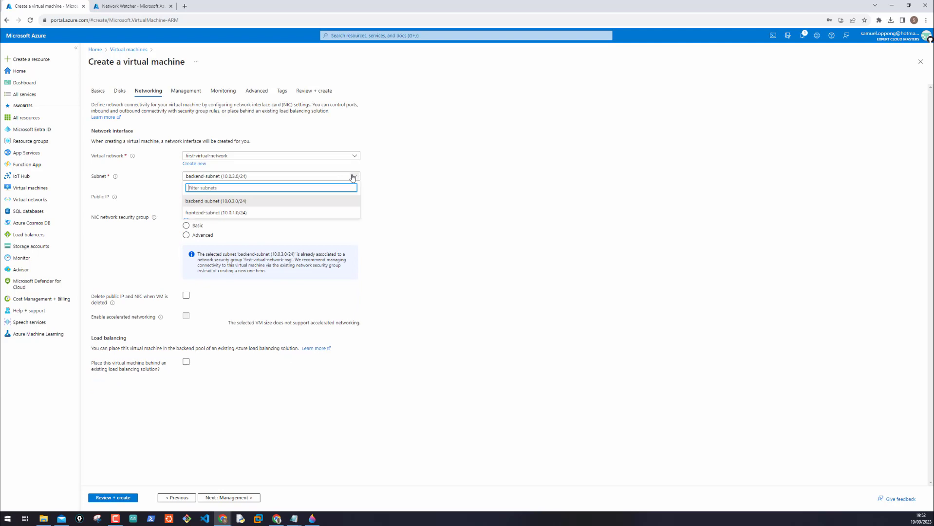
pyautogui.click(240, 212)
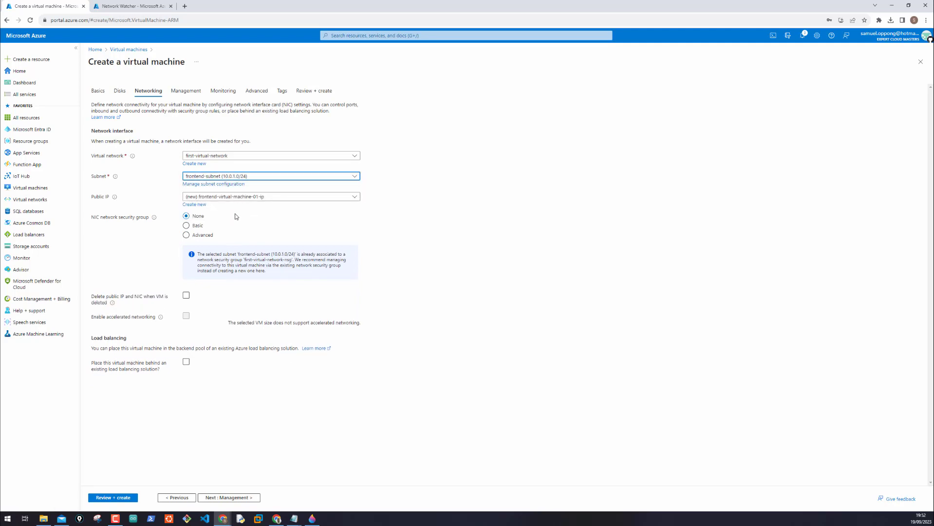
pyautogui.click(267, 196)
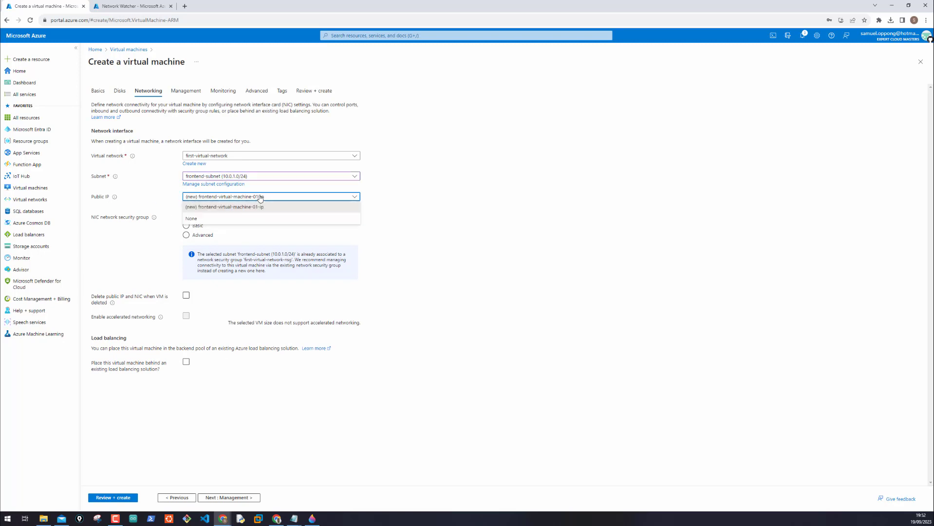
pyautogui.click(222, 218)
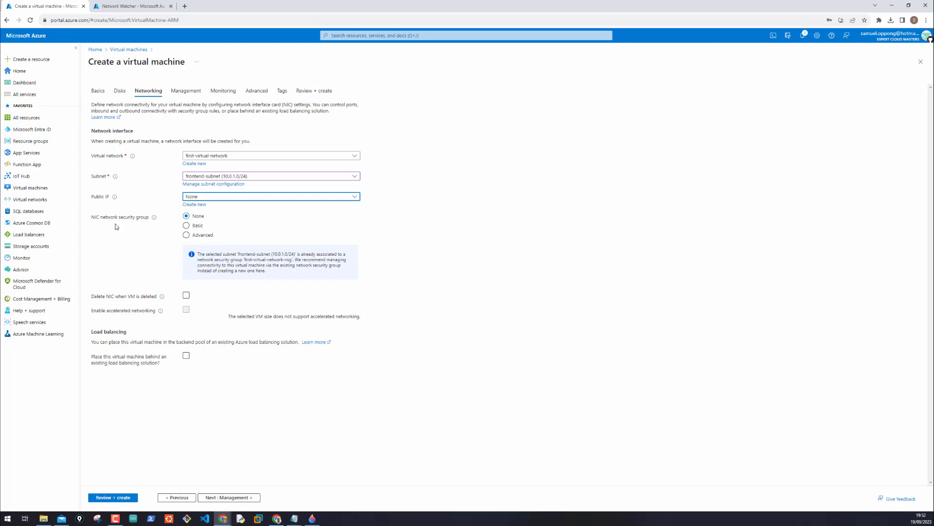
# Leave the NIC network security group at None and enable deletion of the NIC when the VM is deleted
pyautogui.moveTo(156, 221)
pyautogui.click(186, 226)
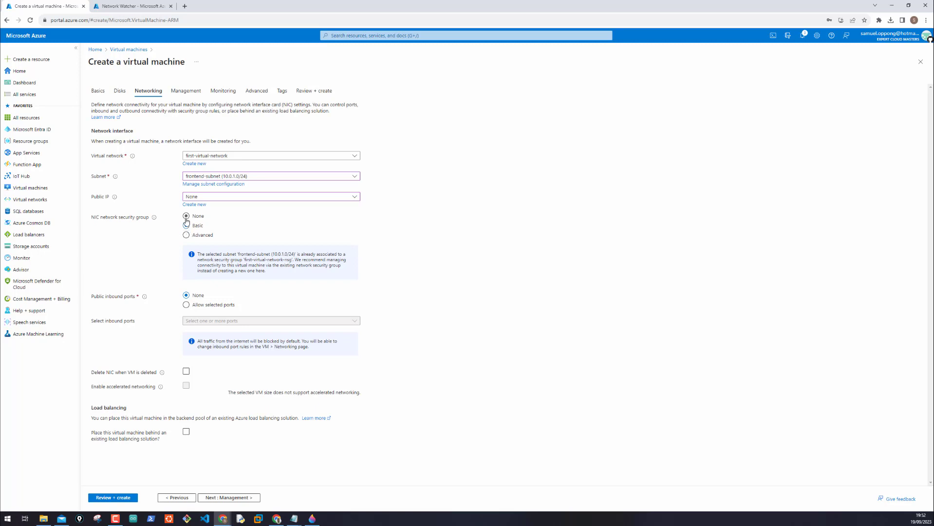
pyautogui.click(186, 217)
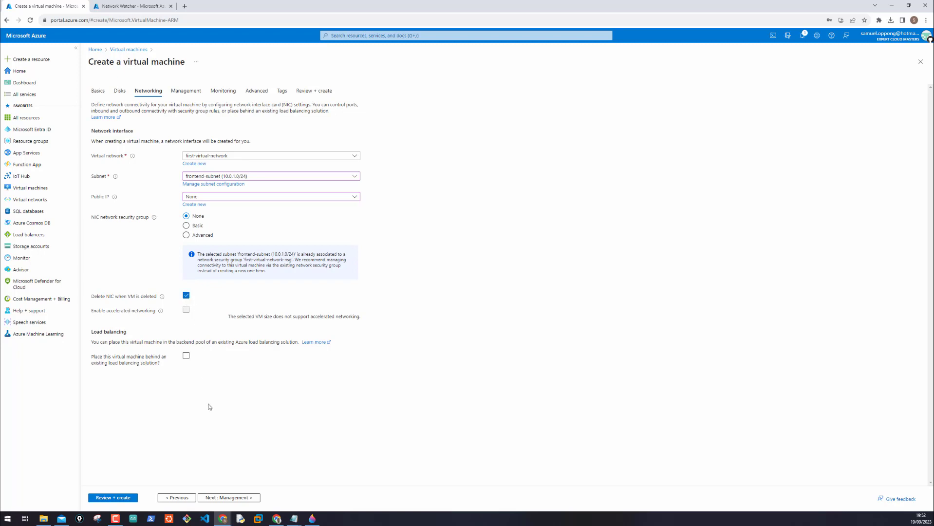
# Accept the default management, monitoring, advanced and tag settings and proceed to the final review
pyautogui.click(216, 498)
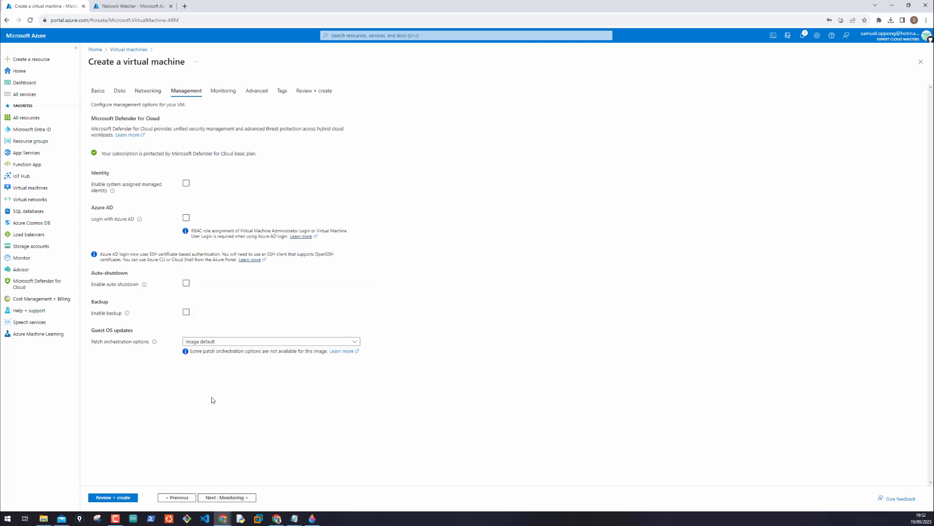
pyautogui.click(220, 497)
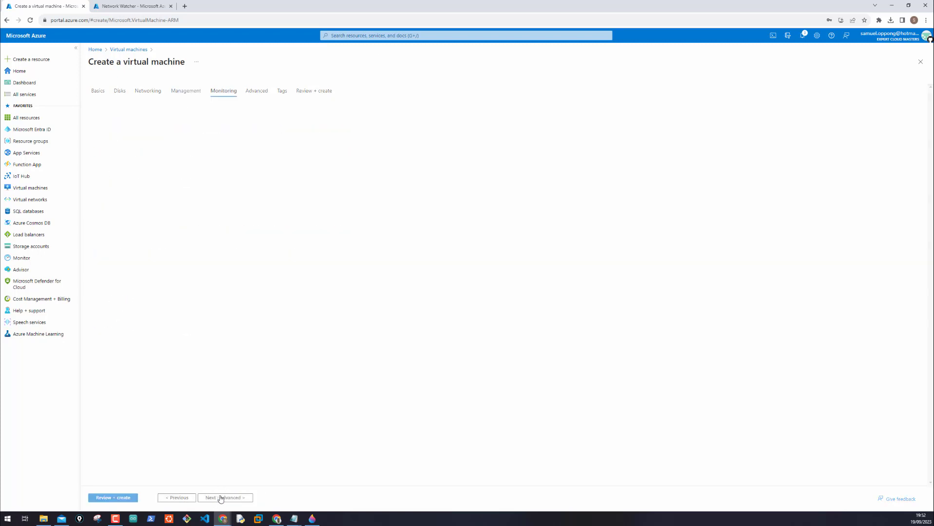
pyautogui.click(220, 497)
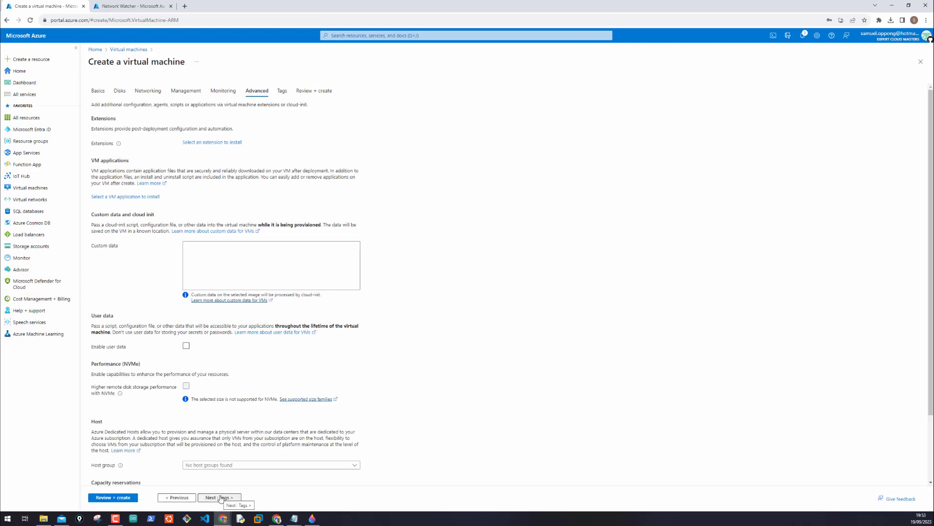
pyautogui.click(221, 497)
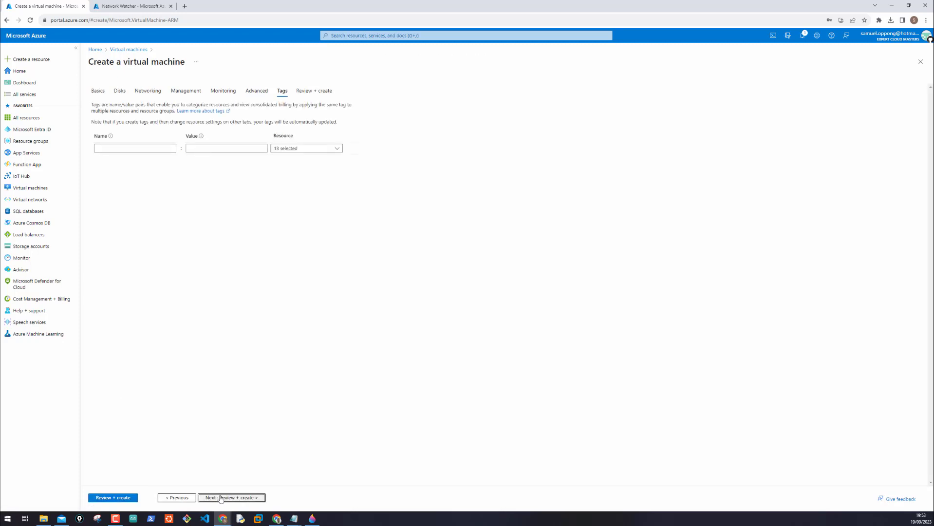
pyautogui.click(221, 497)
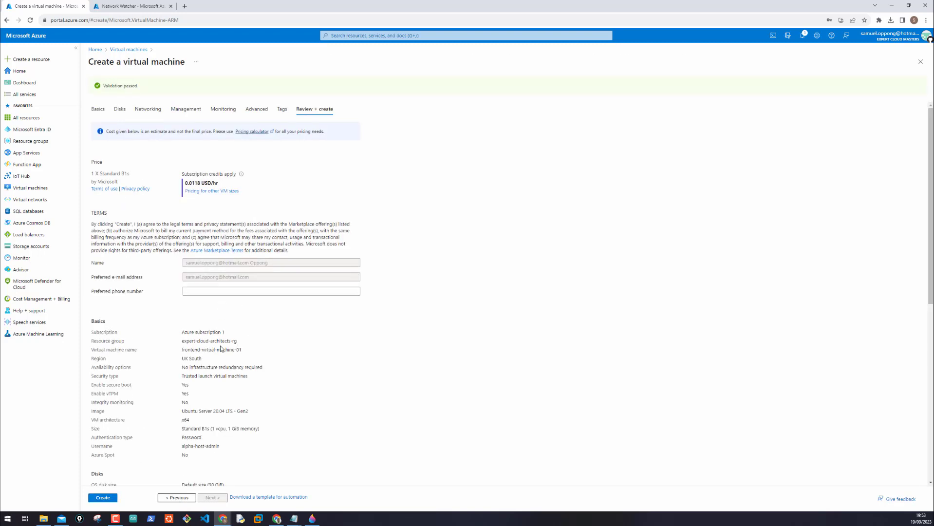
# Review the configuration summary of frontend-virtual-machine-01 and create the virtual machine
pyautogui.scroll(-1, 220, 349)
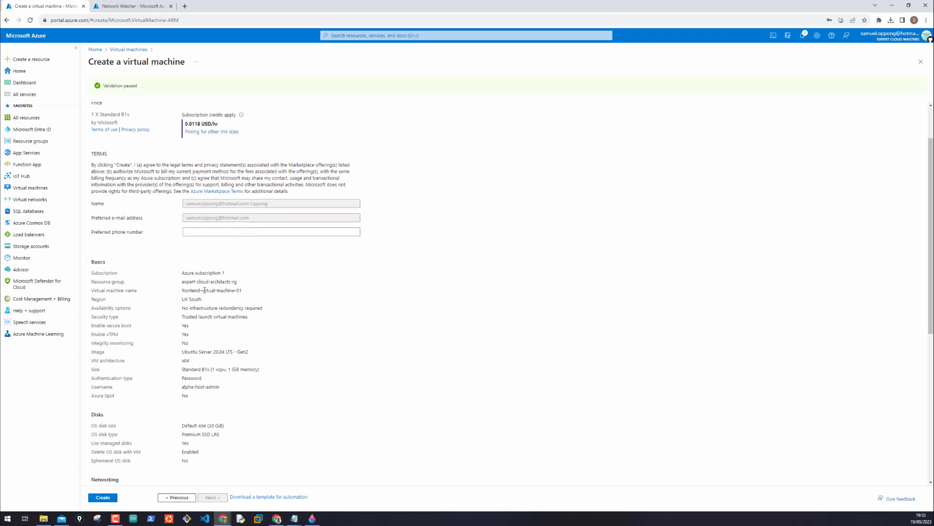
pyautogui.scroll(-4, 246, 373)
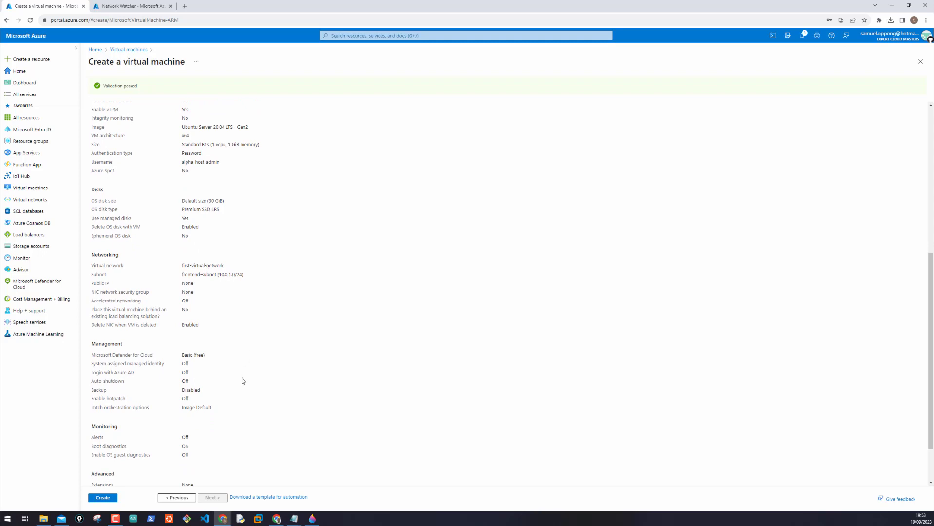
pyautogui.scroll(-1, 243, 380)
pyautogui.click(107, 496)
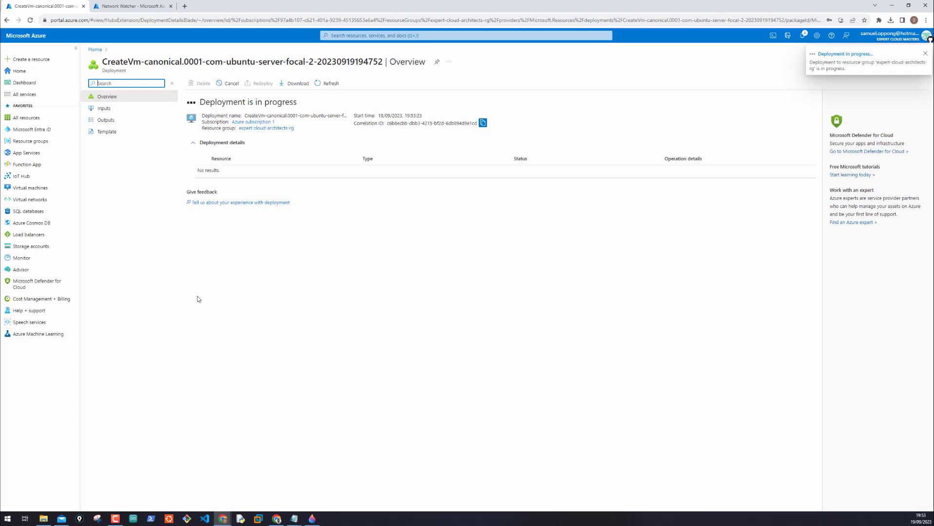
# Duplicate the Network Watcher browser tab, sign in with the existing account, and open and refresh the virtual machines list there
pyautogui.click(111, 7)
pyautogui.rightClick(113, 5)
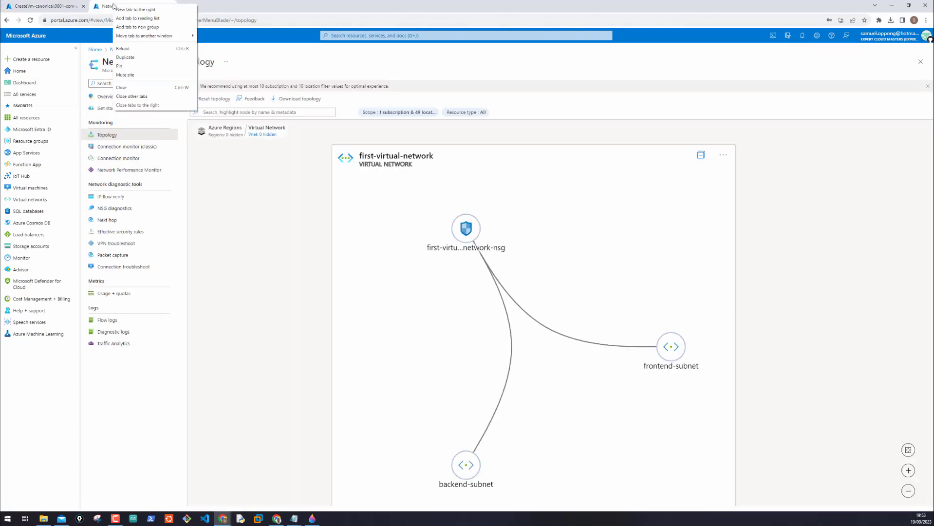
pyautogui.click(137, 57)
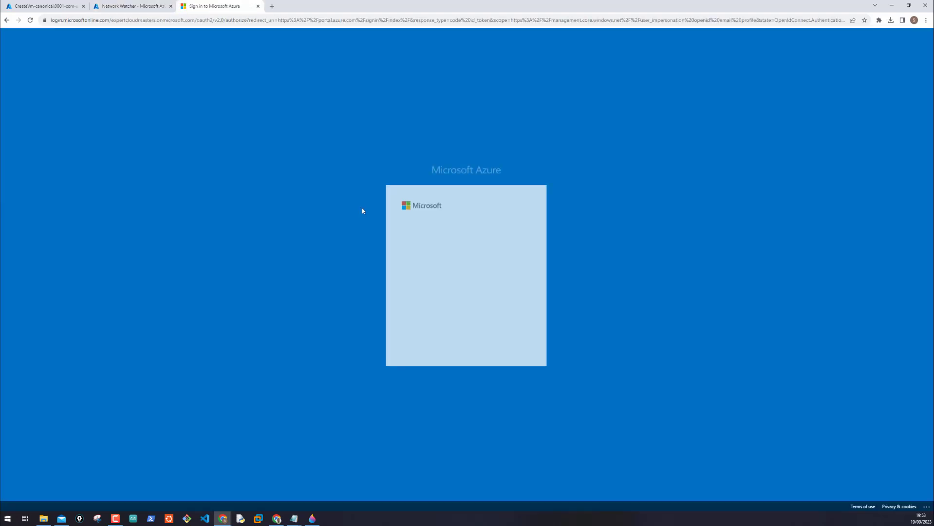
pyautogui.click(431, 250)
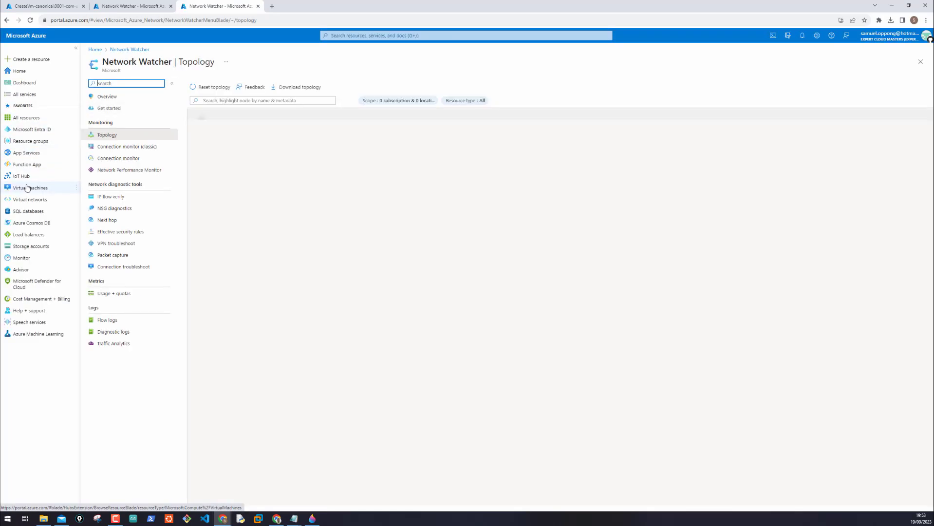
pyautogui.click(27, 187)
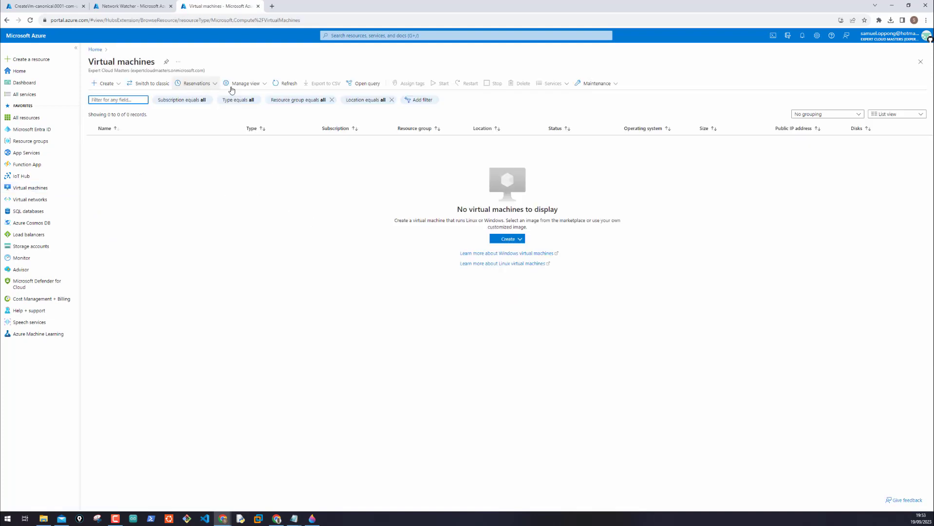
pyautogui.click(268, 87)
pyautogui.click(284, 83)
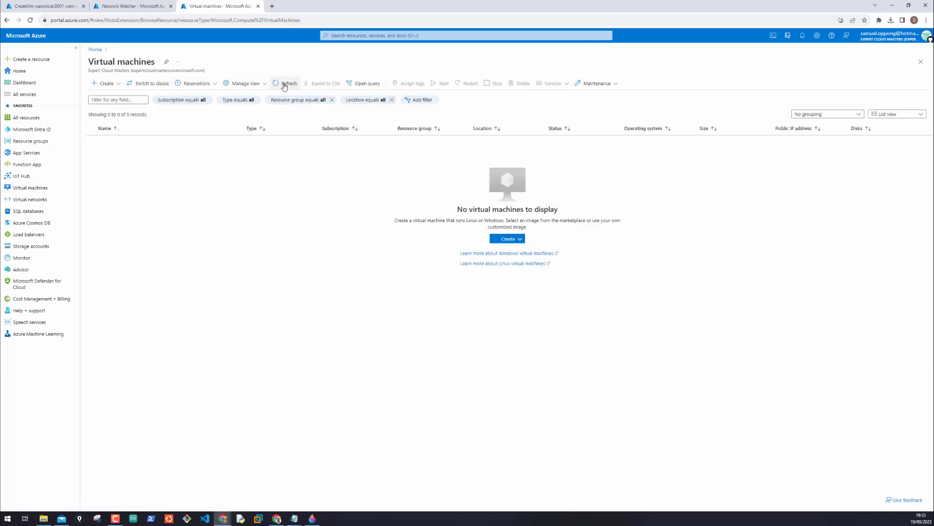
# Start a new Azure virtual machine in expert-cloud-architects-rg and name it backend-virtual-machine-01
pyautogui.click(105, 83)
pyautogui.click(123, 99)
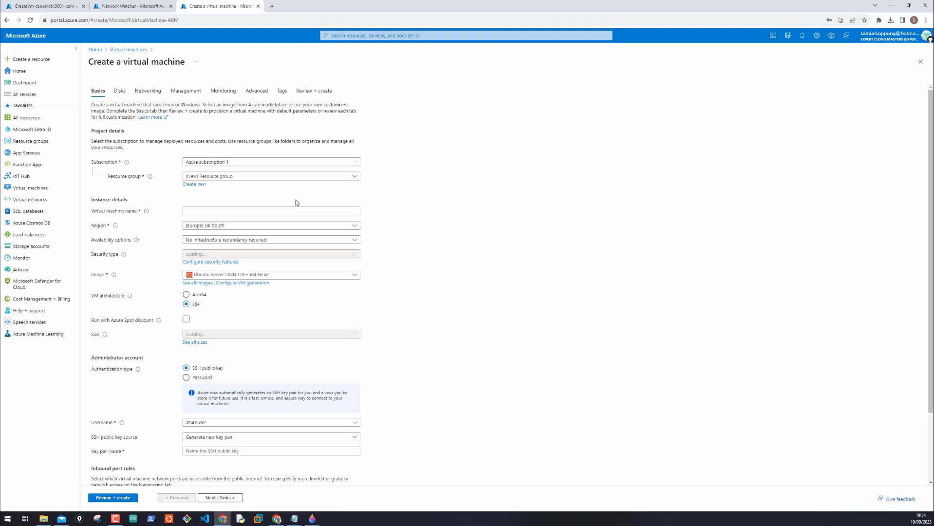
pyautogui.click(251, 176)
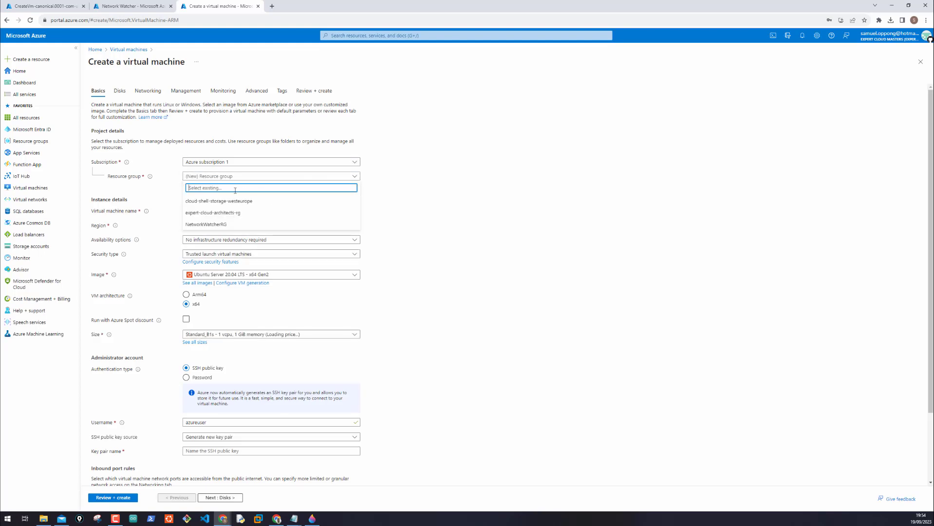
pyautogui.click(225, 214)
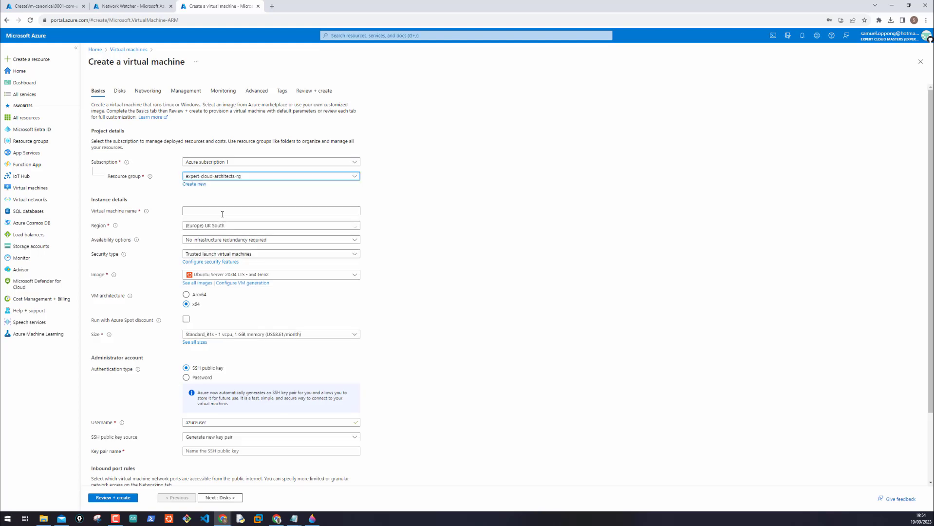
pyautogui.click(219, 211)
pyautogui.write('backend-vi')
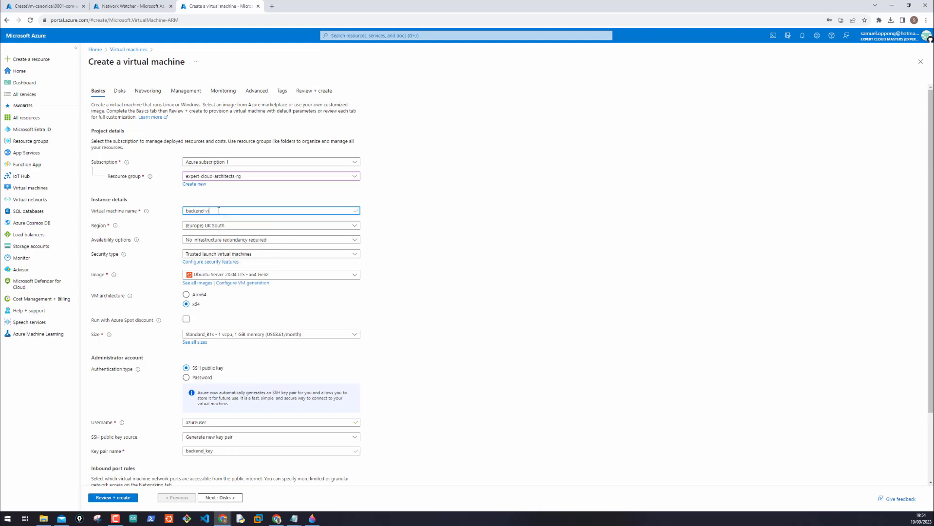
pyautogui.write('rtual-machine-01')
pyautogui.click(484, 295)
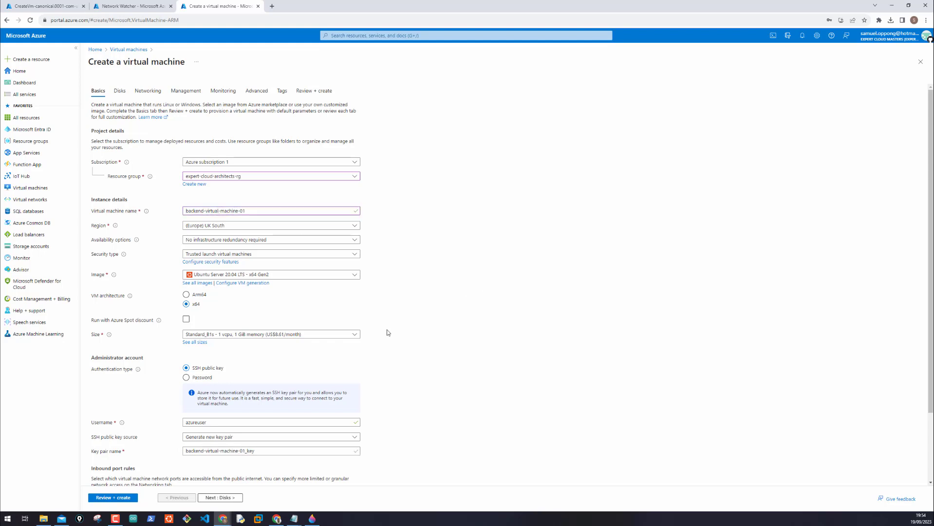
# Set the administrator account to password authentication with username alpha-host-admin, and enter and confirm the account password
pyautogui.scroll(-1, 209, 341)
pyautogui.click(185, 333)
pyautogui.click(186, 347)
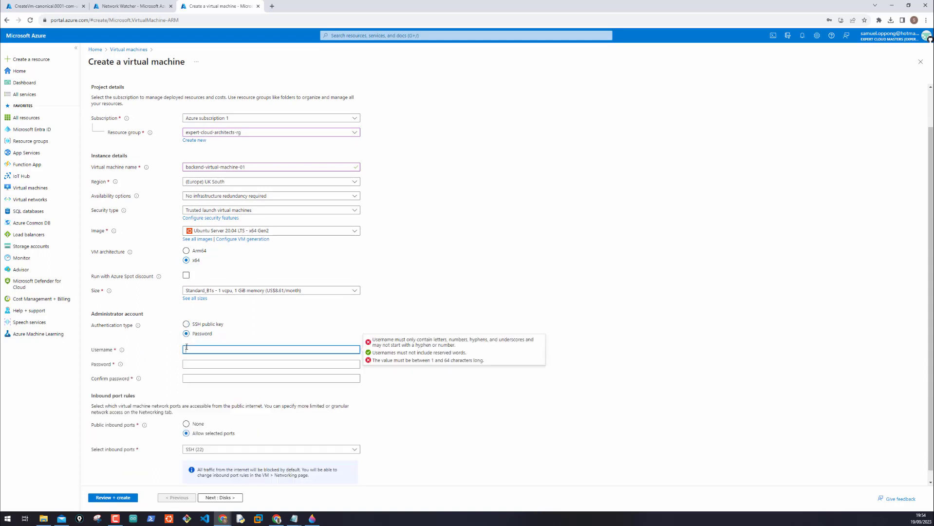
pyautogui.click(240, 365)
pyautogui.click(225, 365)
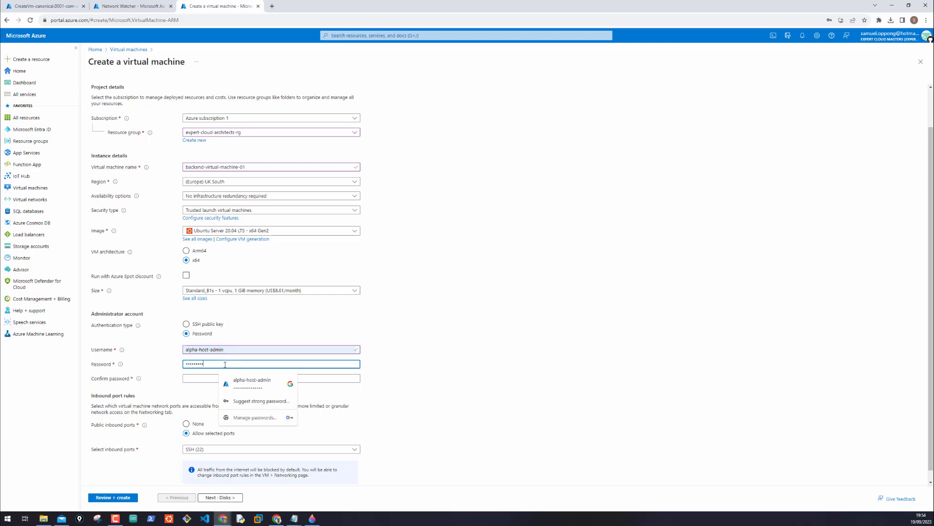
pyautogui.press('Tab')
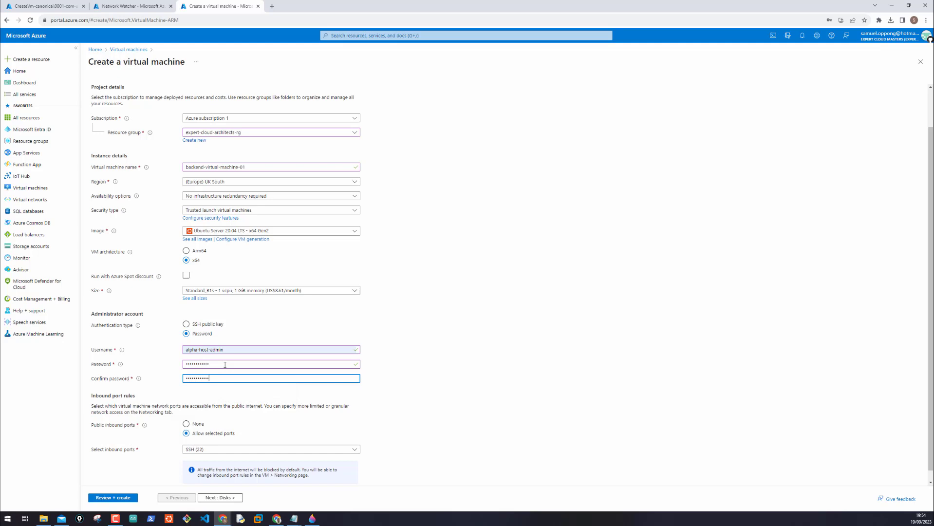
# Set public inbound ports to None and accept the default disk settings to reach the networking settings
pyautogui.scroll(-1, 381, 389)
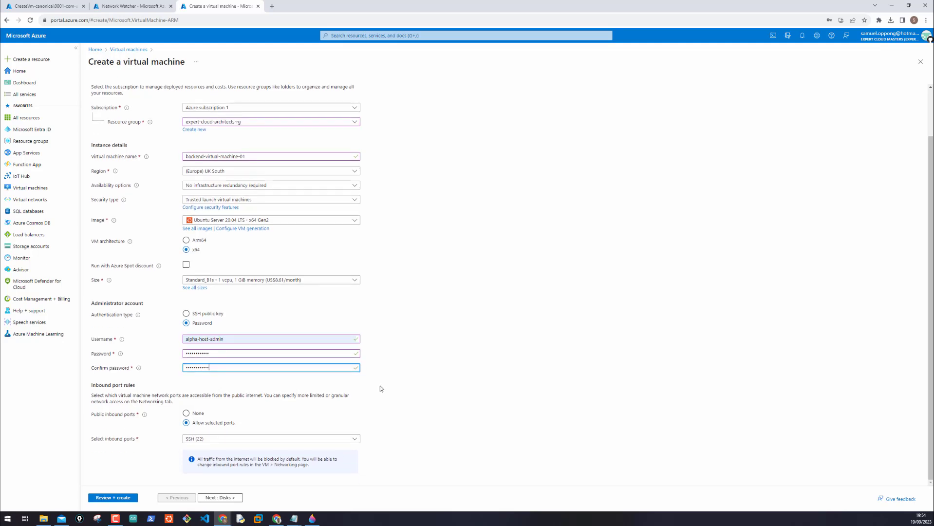
pyautogui.click(184, 412)
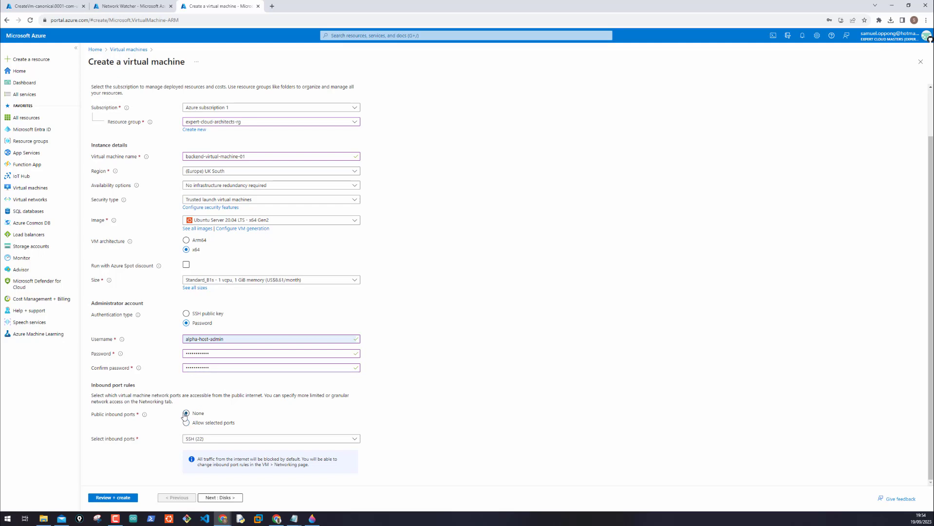
pyautogui.click(217, 497)
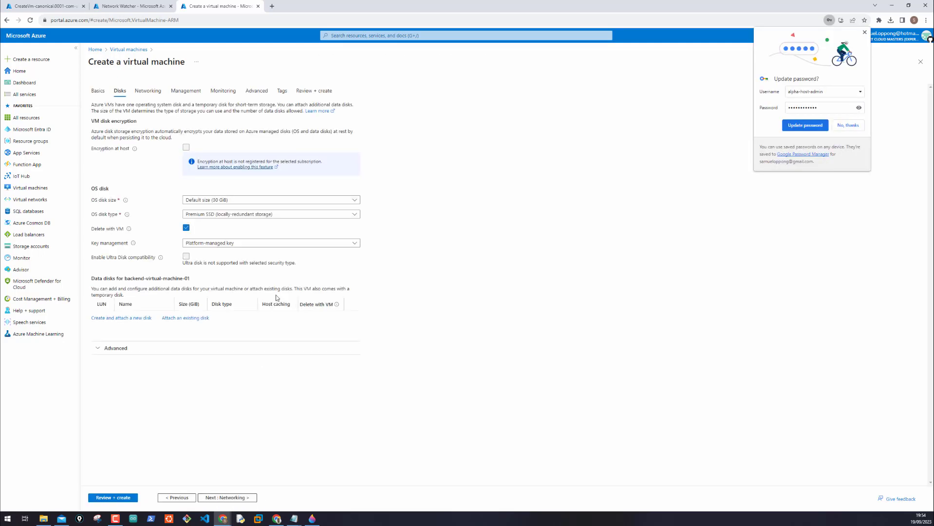
pyautogui.click(231, 498)
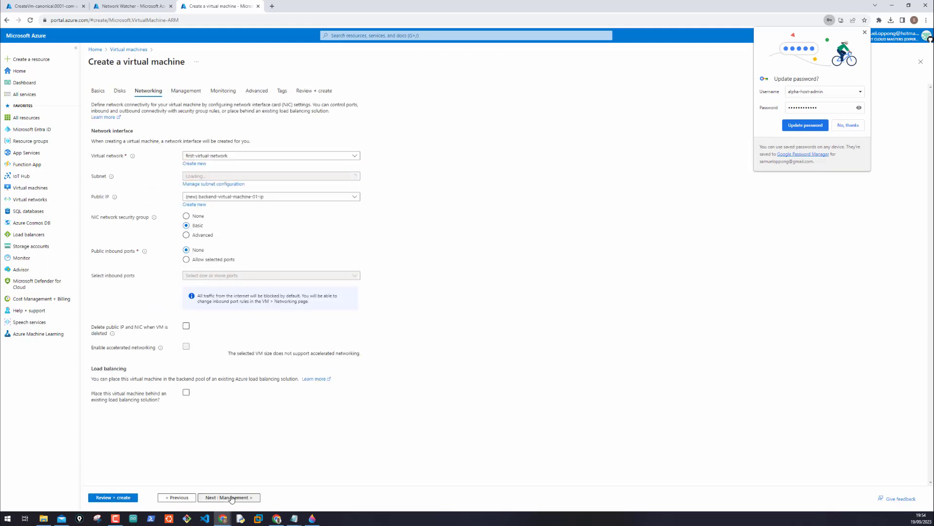
# Set the public IP to None and choose backend-subnet (10.0.3.0/24) as the subnet in first-virtual-network
pyautogui.click(221, 198)
pyautogui.click(212, 219)
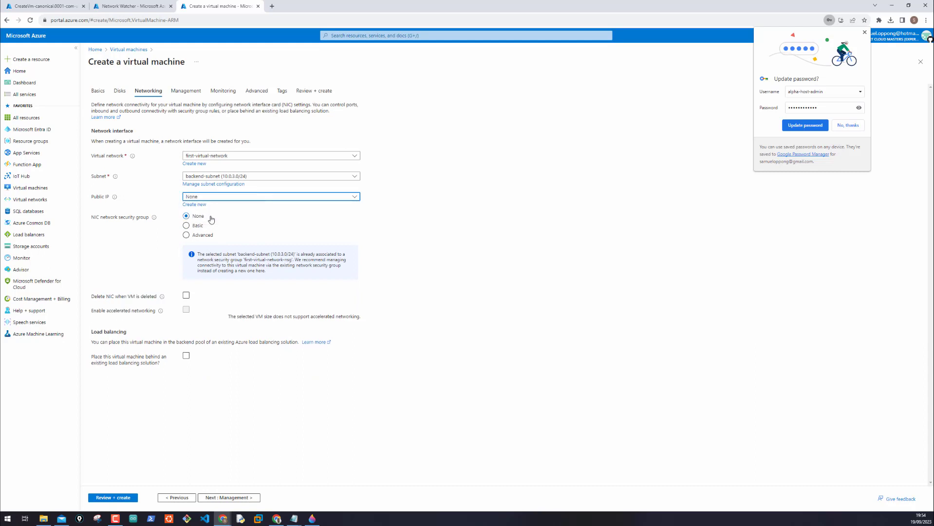
pyautogui.click(217, 176)
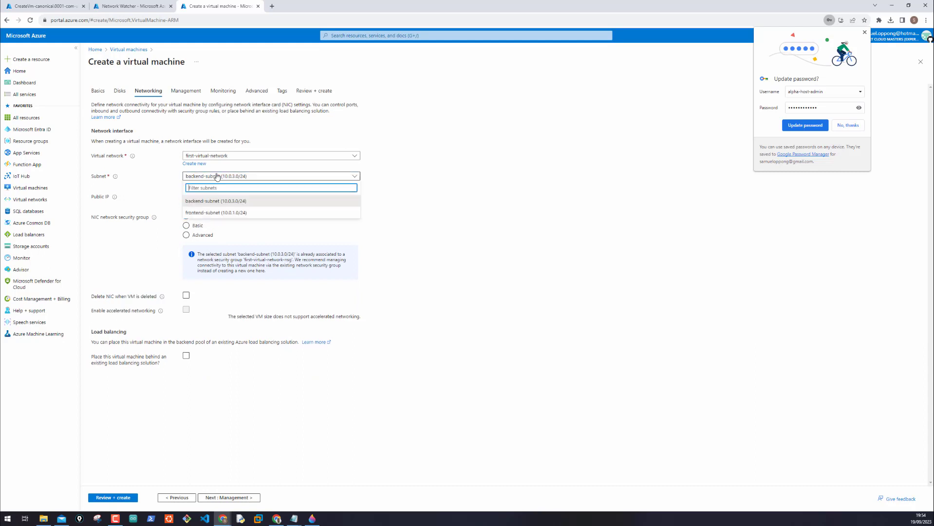
pyautogui.click(219, 203)
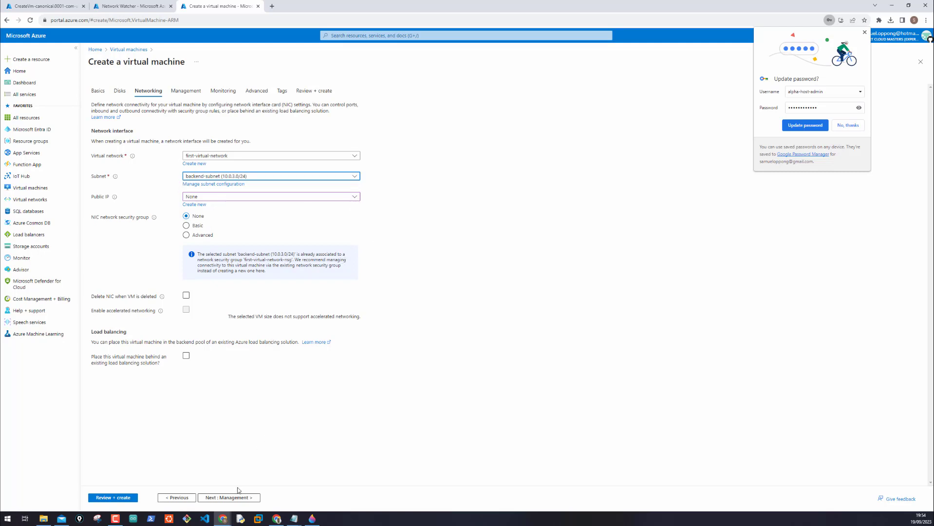
# Accept the default management, monitoring, advanced and tag settings, review the summary, and create backend-virtual-machine-01
pyautogui.click(228, 498)
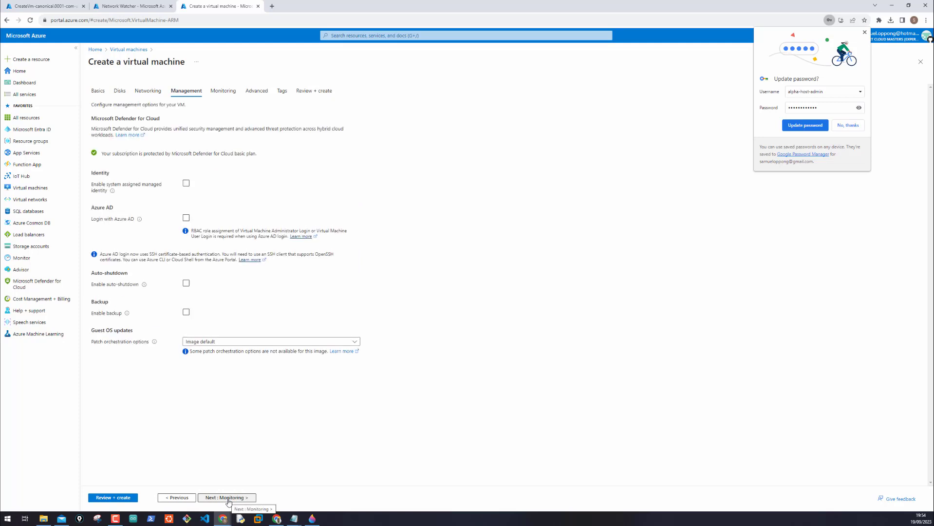
pyautogui.click(229, 498)
pyautogui.click(228, 497)
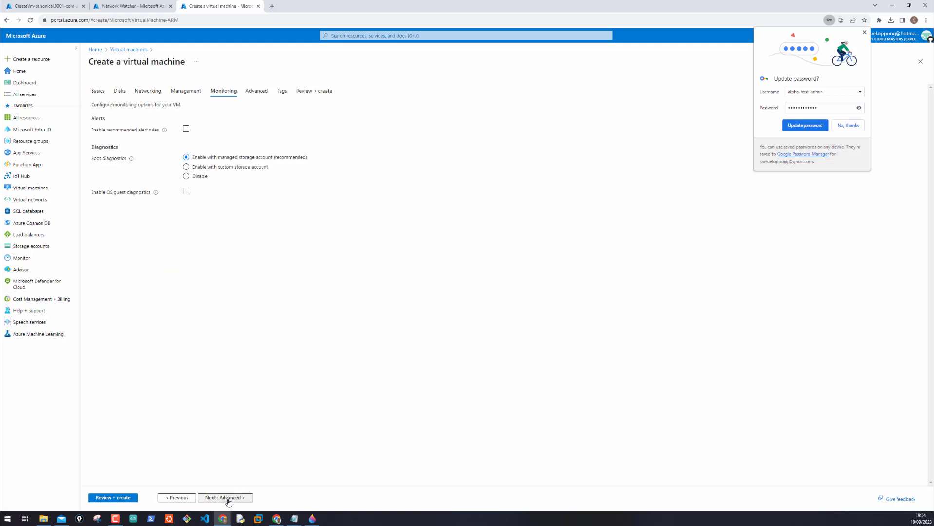
pyautogui.click(227, 497)
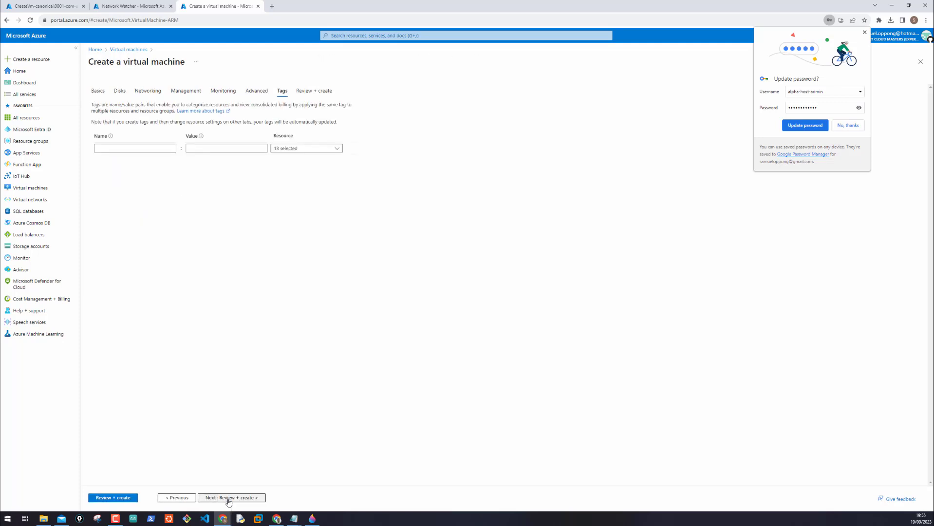
pyautogui.click(228, 498)
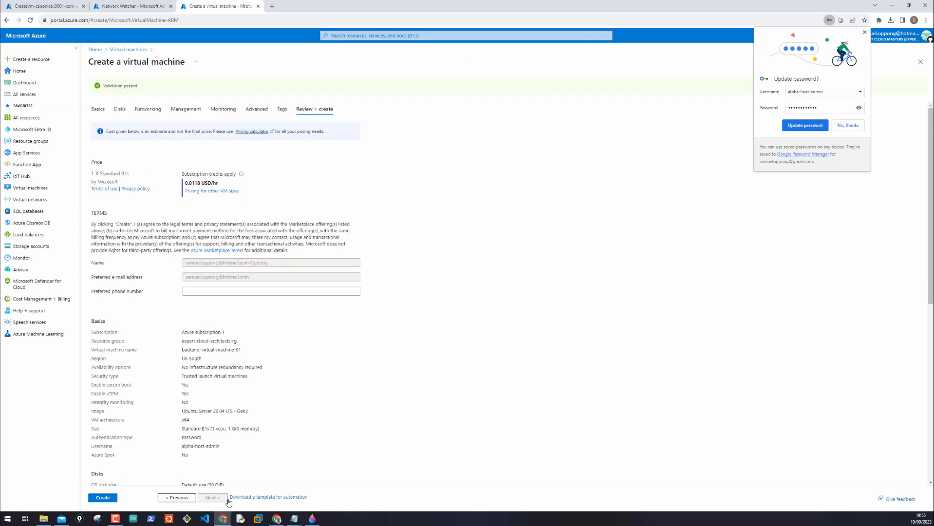
pyautogui.scroll(-5, 251, 414)
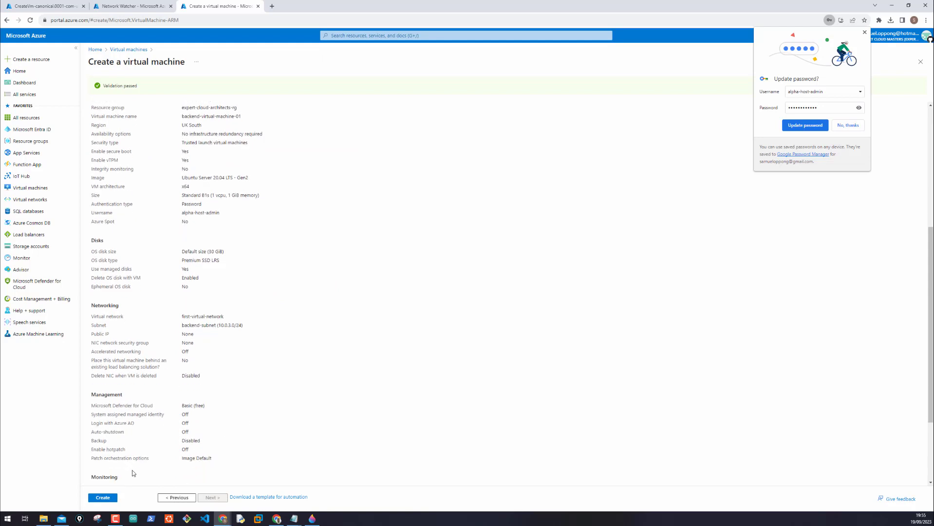
pyautogui.click(108, 499)
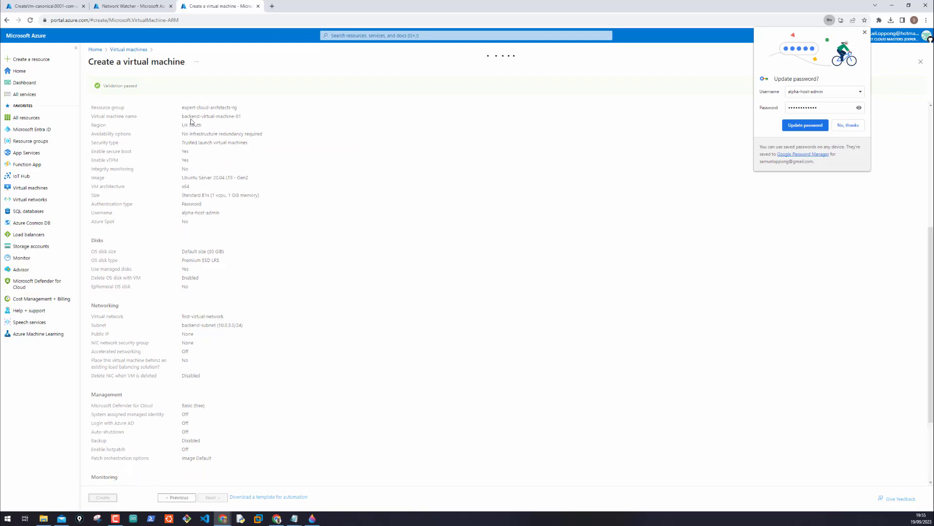
# Open the resource pages of frontend-virtual-machine-01 and backend-virtual-machine-01 from their completed deployments
pyautogui.click(129, 7)
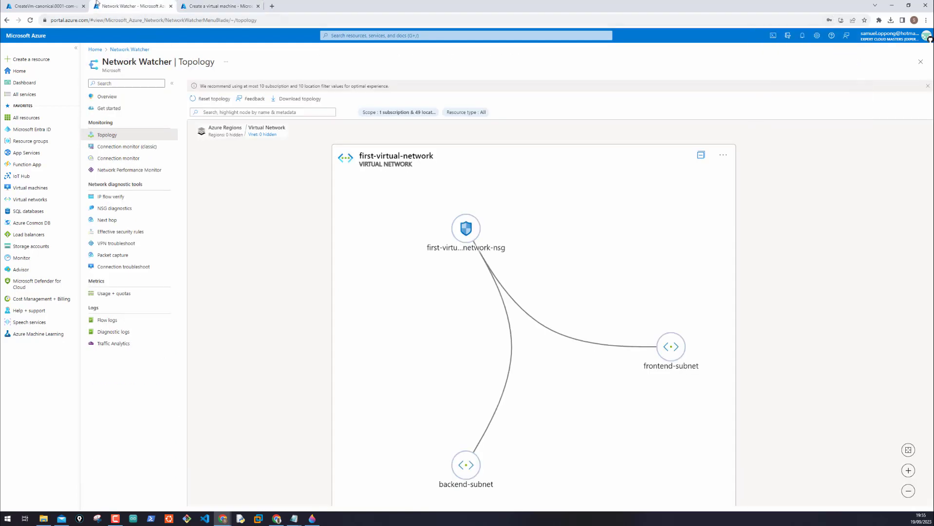
pyautogui.click(62, 7)
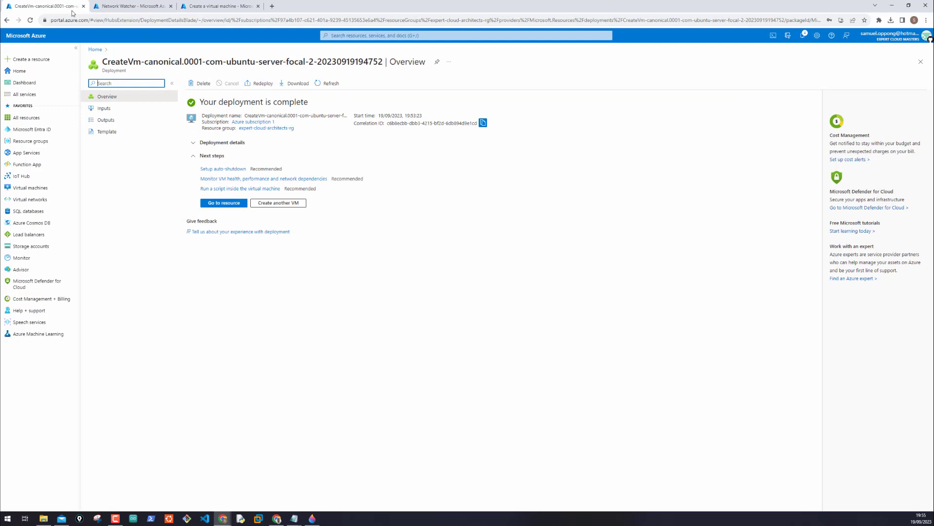
pyautogui.click(223, 203)
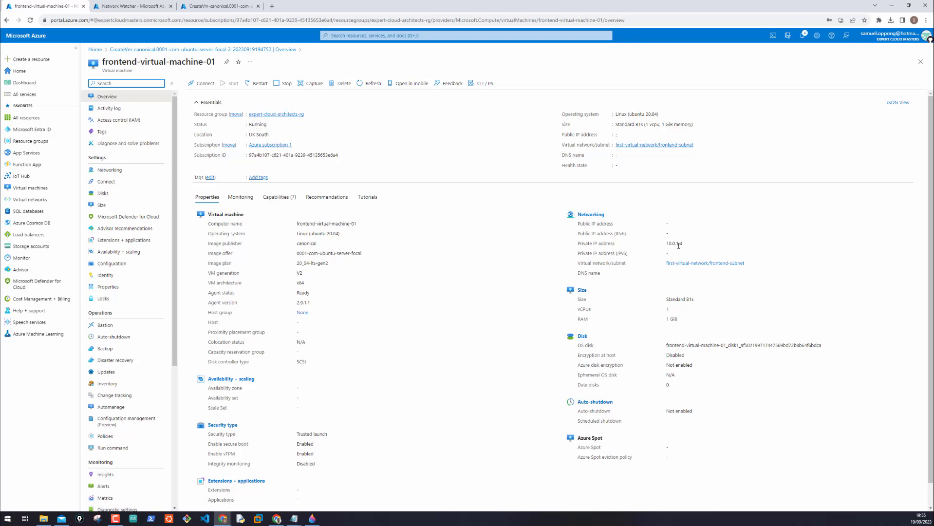
pyautogui.click(220, 6)
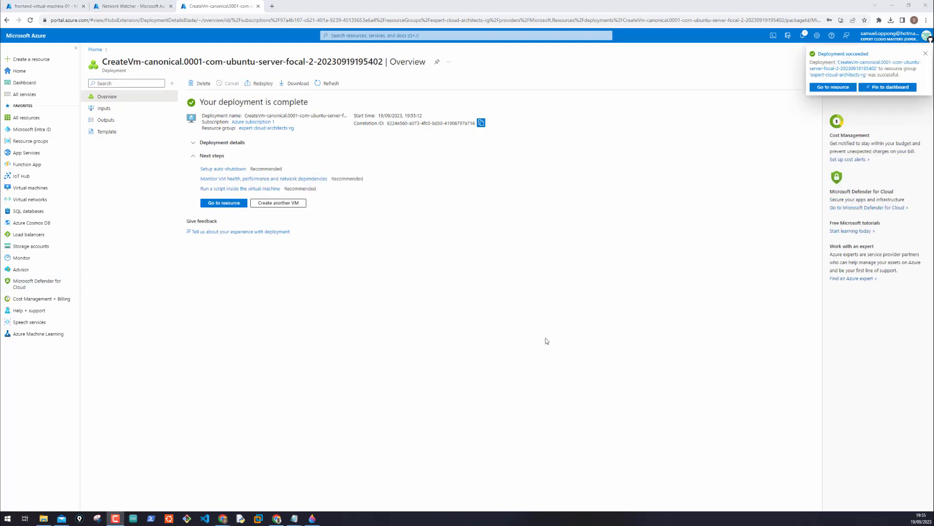
pyautogui.click(224, 203)
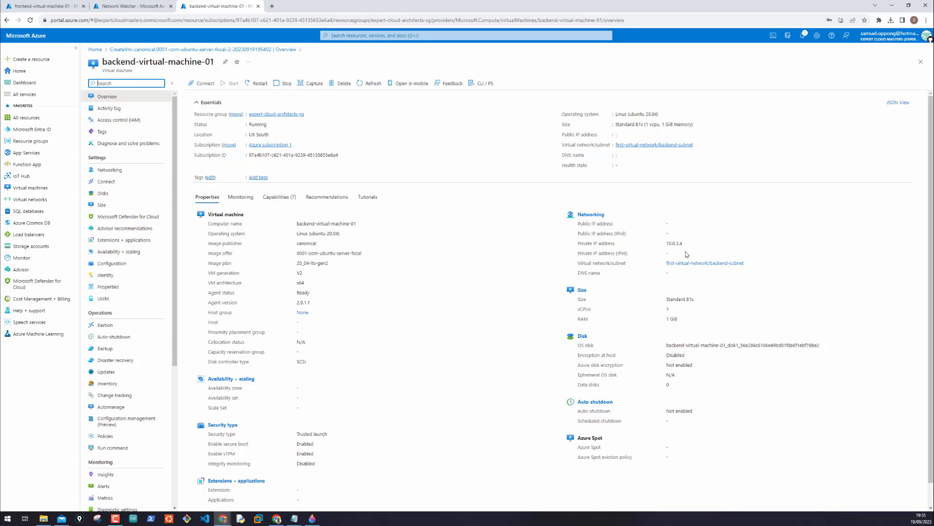
# Examine the subnet and private IP address of backend-virtual-machine-01 and compare them with those of frontend-virtual-machine-01
pyautogui.scroll(5, 676, 151)
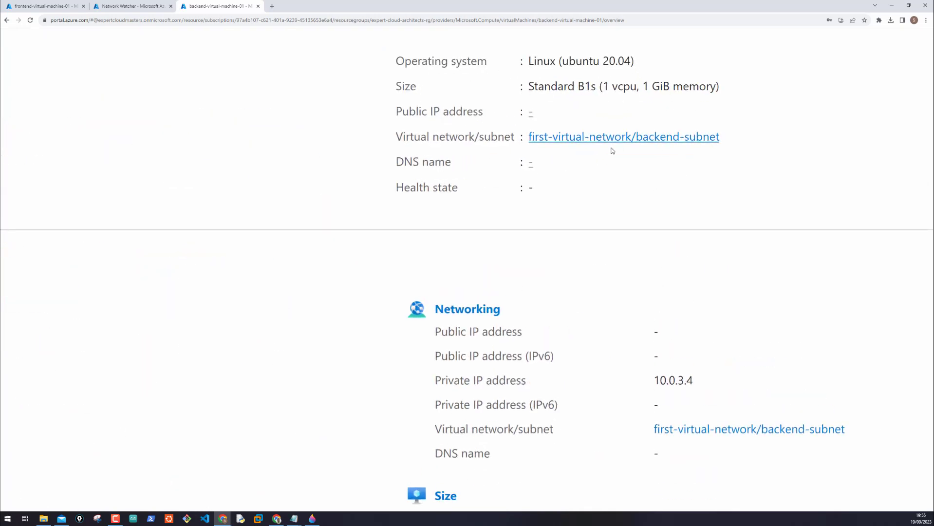
pyautogui.scroll(-5, 663, 183)
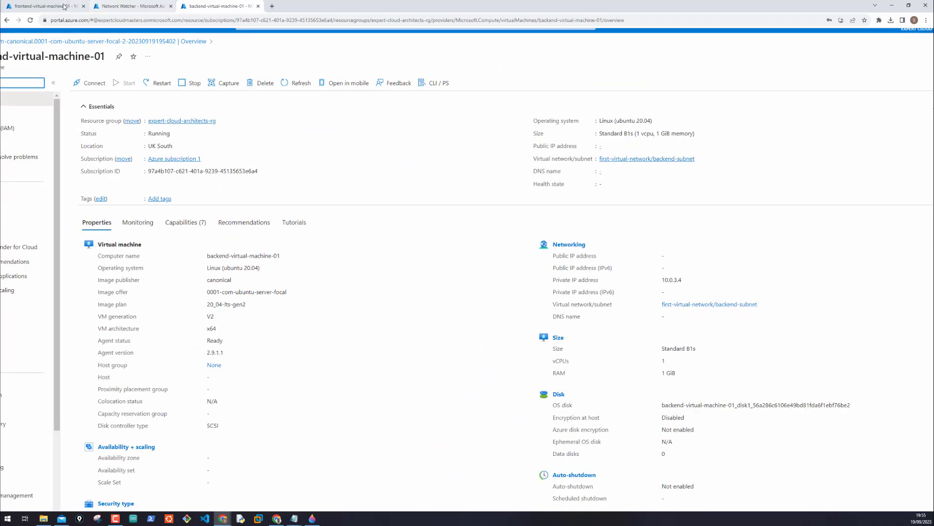
pyautogui.click(60, 7)
pyautogui.scroll(5, 709, 141)
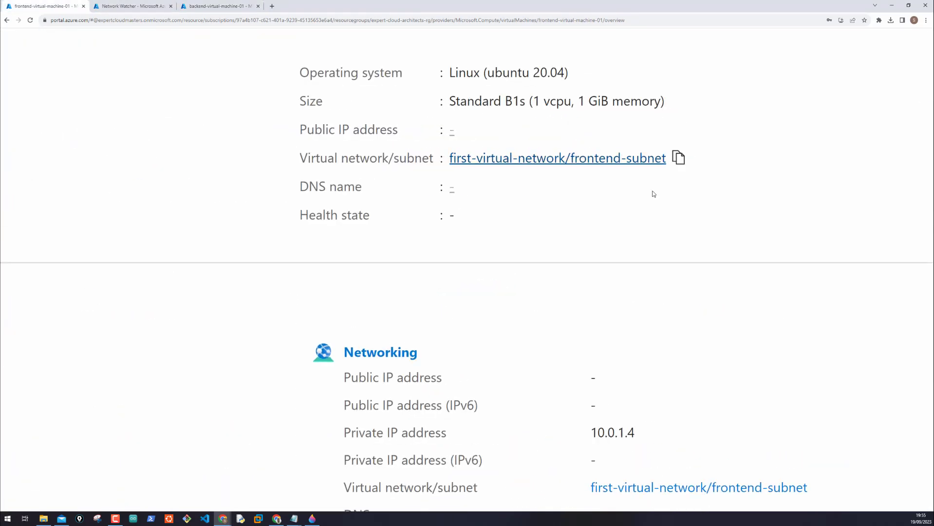
pyautogui.scroll(-1, 659, 349)
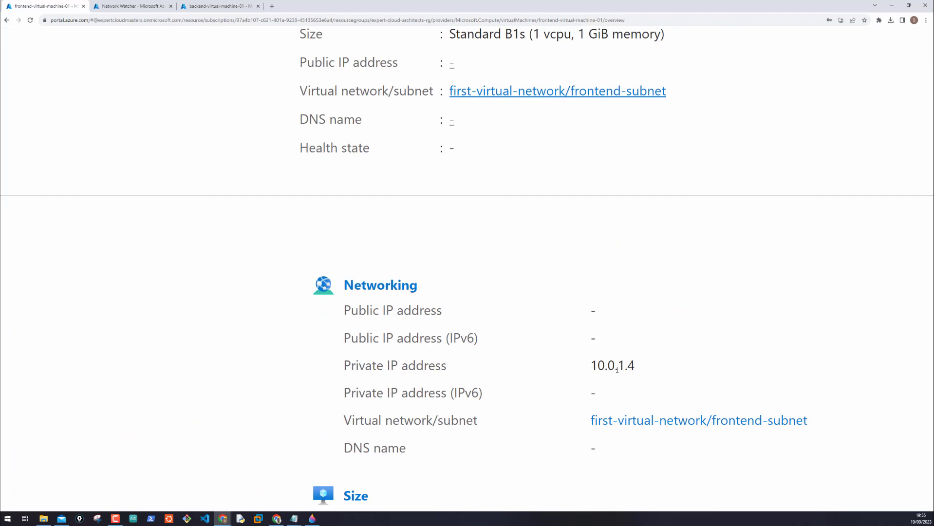
pyautogui.scroll(-5, 627, 339)
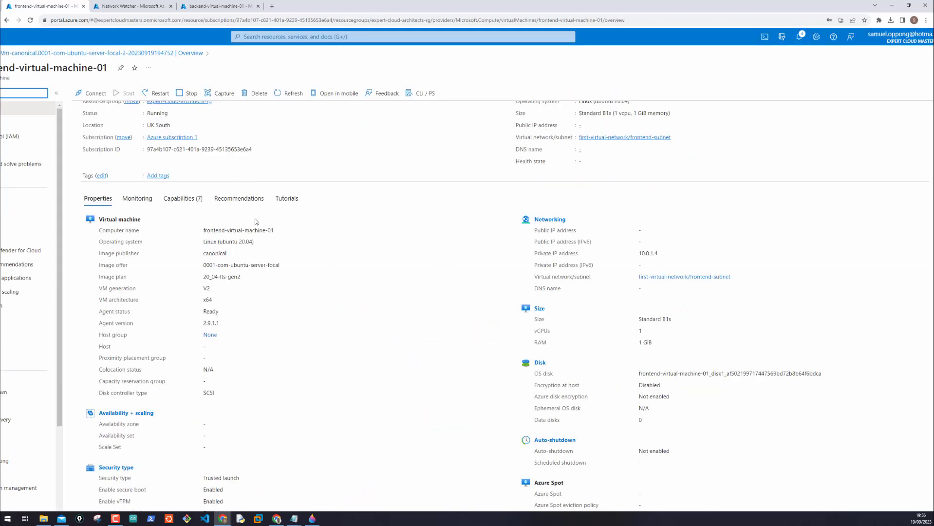
pyautogui.scroll(-1, 255, 222)
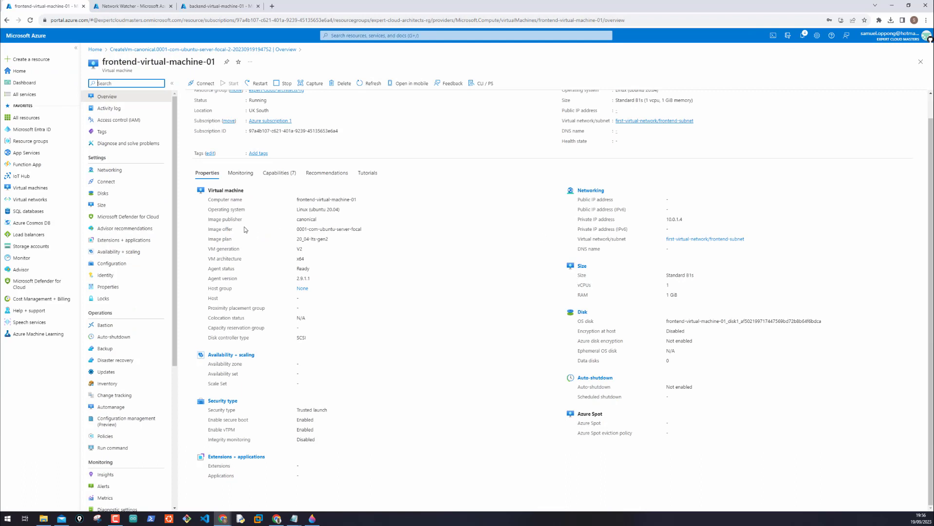
# Run the shell script "ping 10.0.3.4" on frontend-virtual-machine-01 to test its connection to the backend machine
pyautogui.moveTo(176, 268); pyautogui.dragTo(180, 346)
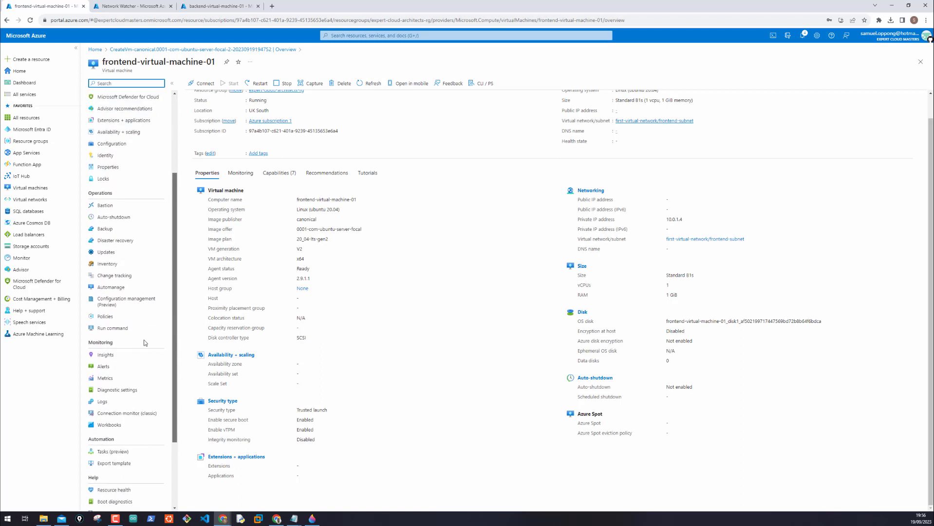
pyautogui.click(111, 330)
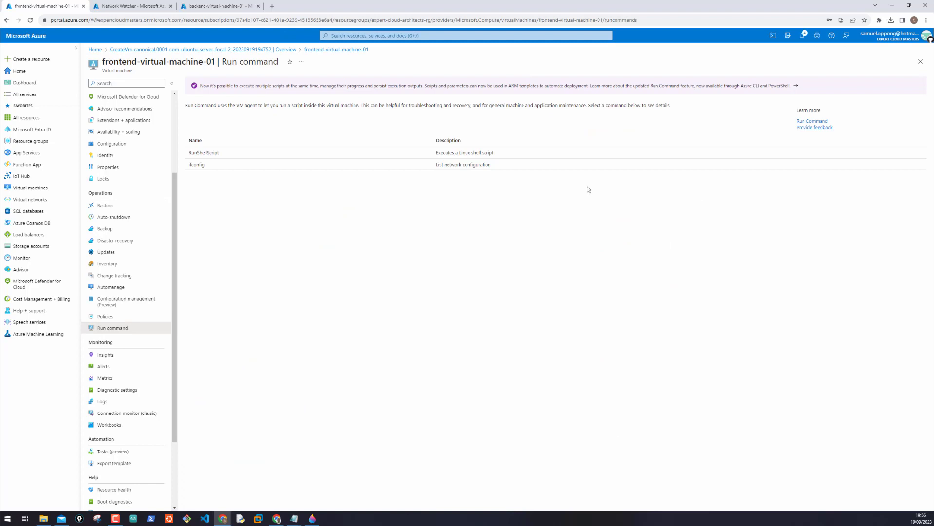
pyautogui.click(216, 154)
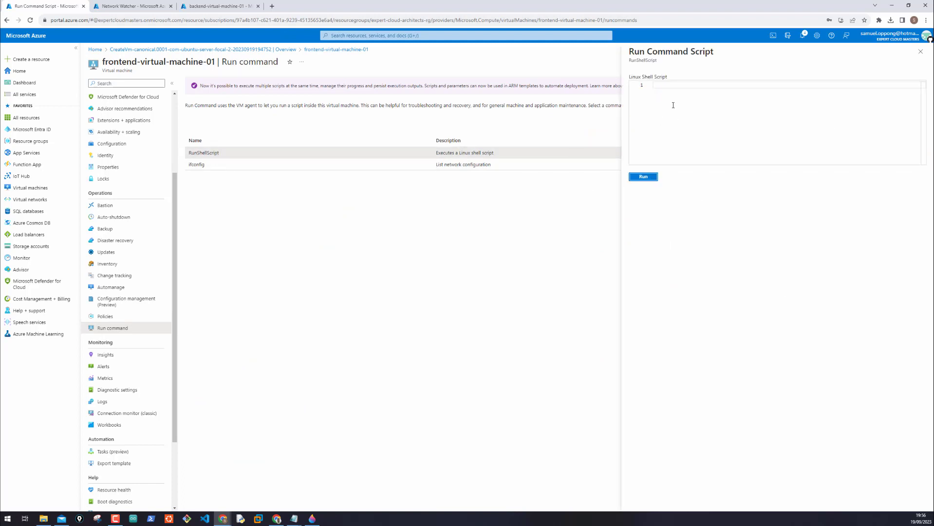
pyautogui.click(657, 85)
pyautogui.click(219, 6)
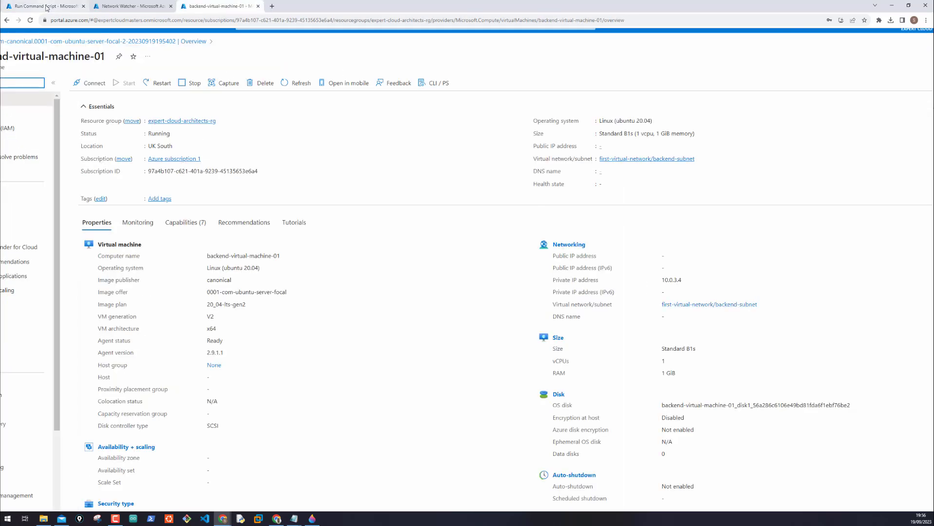
pyautogui.click(46, 6)
pyautogui.click(635, 179)
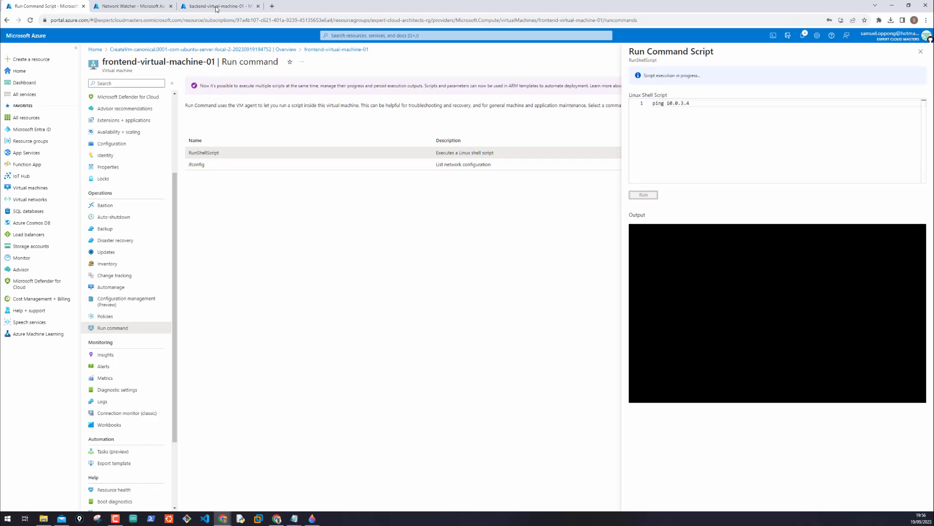
# Run the shell script "ping 10.0.1.4" on backend-virtual-machine-01 to test its connection to the frontend machine
pyautogui.click(219, 7)
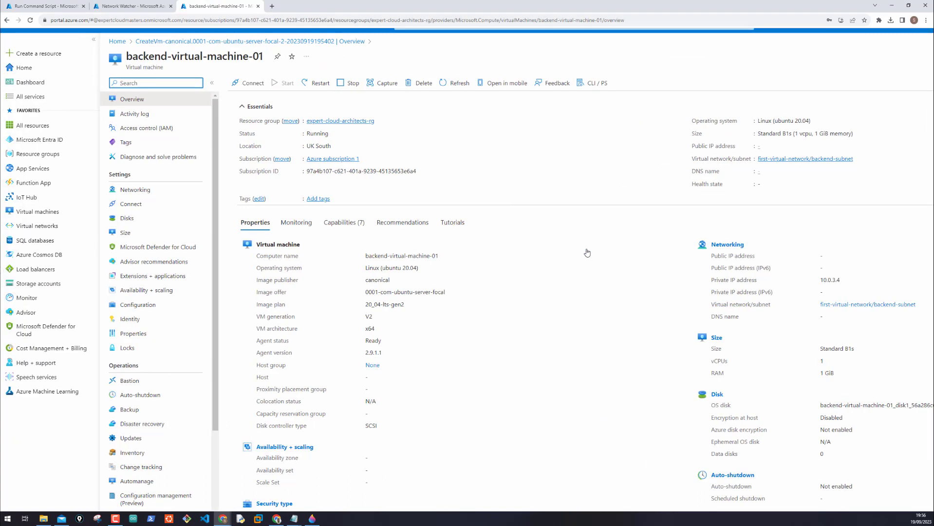
pyautogui.scroll(-1, 158, 358)
pyautogui.scroll(-3, 158, 357)
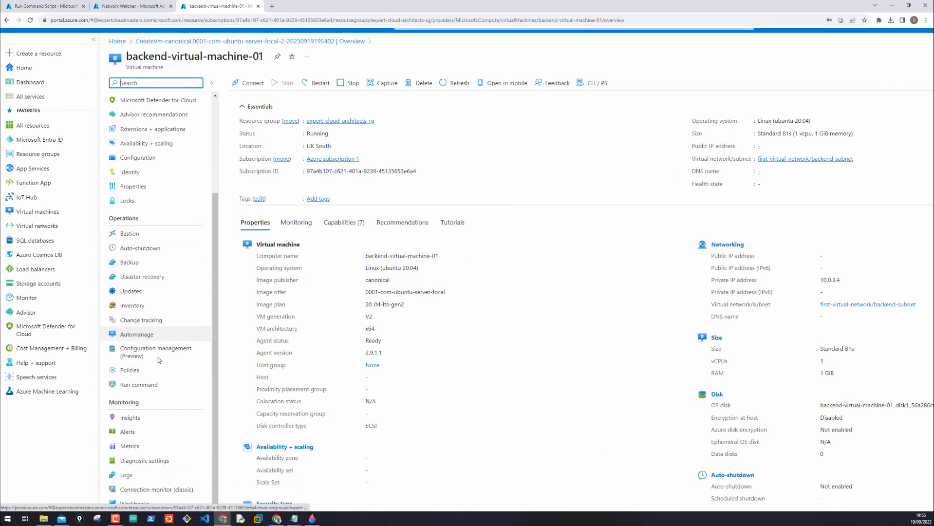
pyautogui.click(134, 384)
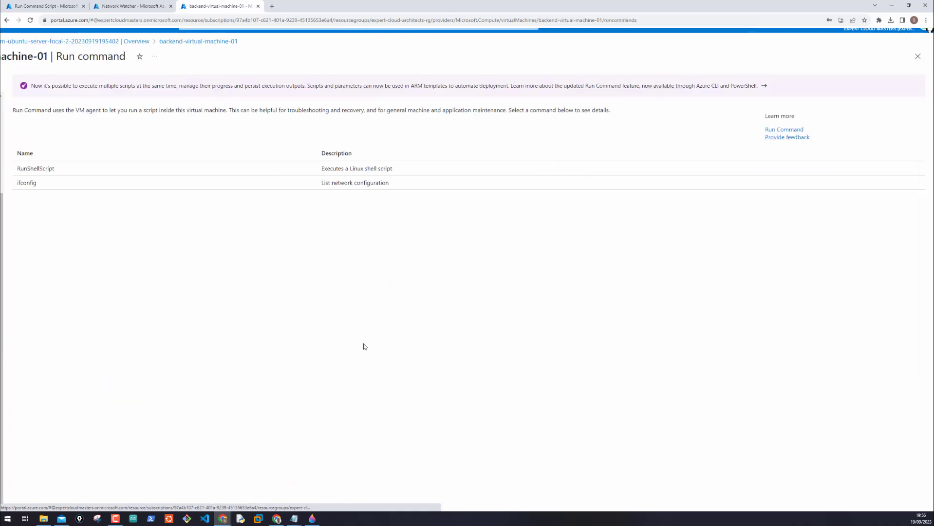
pyautogui.click(73, 175)
pyautogui.click(607, 85)
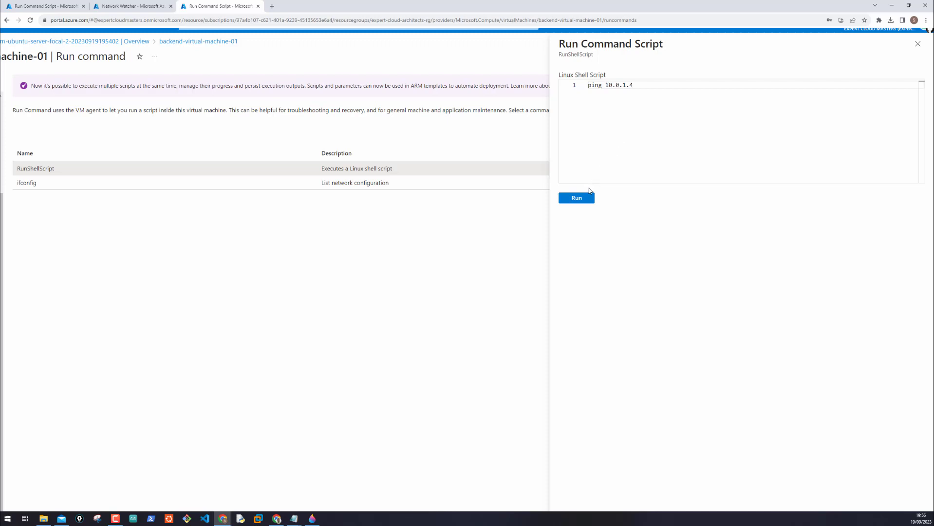
pyautogui.click(576, 197)
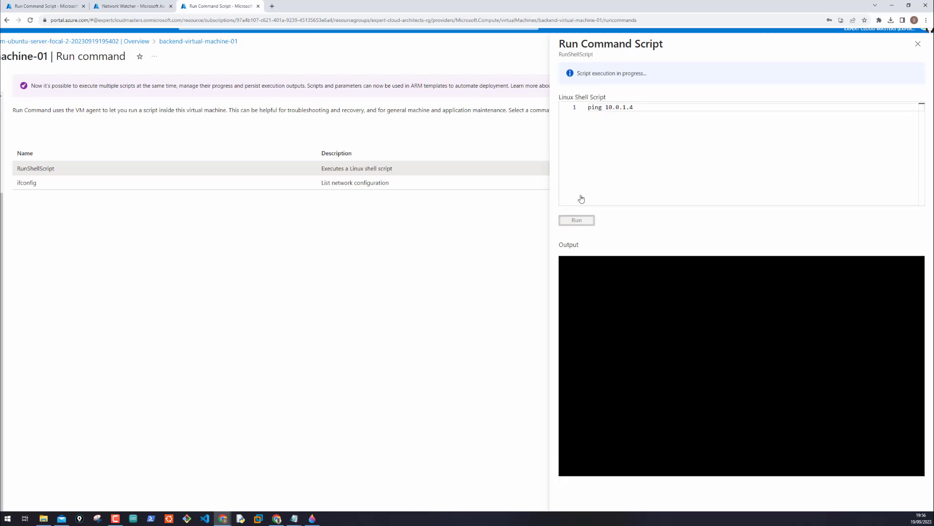
# Check the progress of the ping scripts on frontend-virtual-machine-01 and backend-virtual-machine-01
pyautogui.click(151, 7)
pyautogui.click(60, 7)
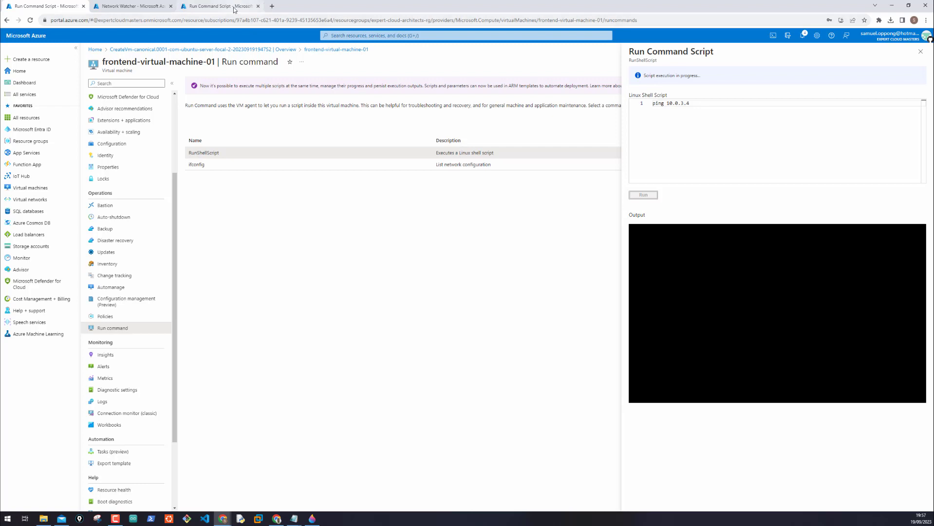
pyautogui.click(228, 6)
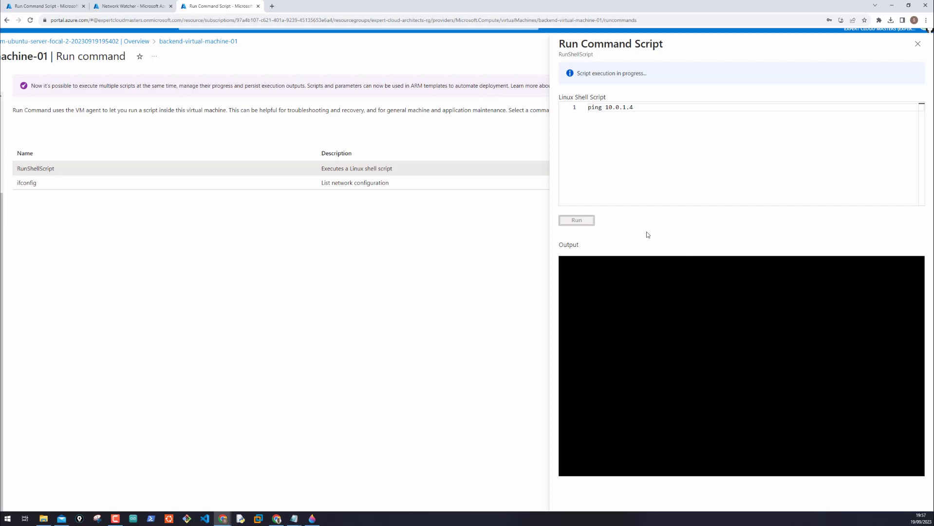
pyautogui.scroll(-3, 374, 261)
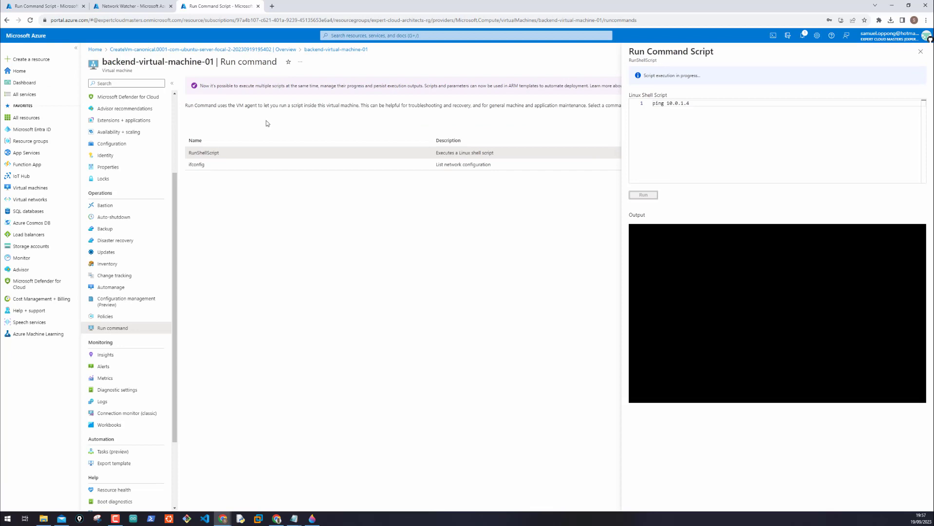
# Reset the Network Watcher topology and expand first-virtual-network within the UK South region
pyautogui.click(129, 6)
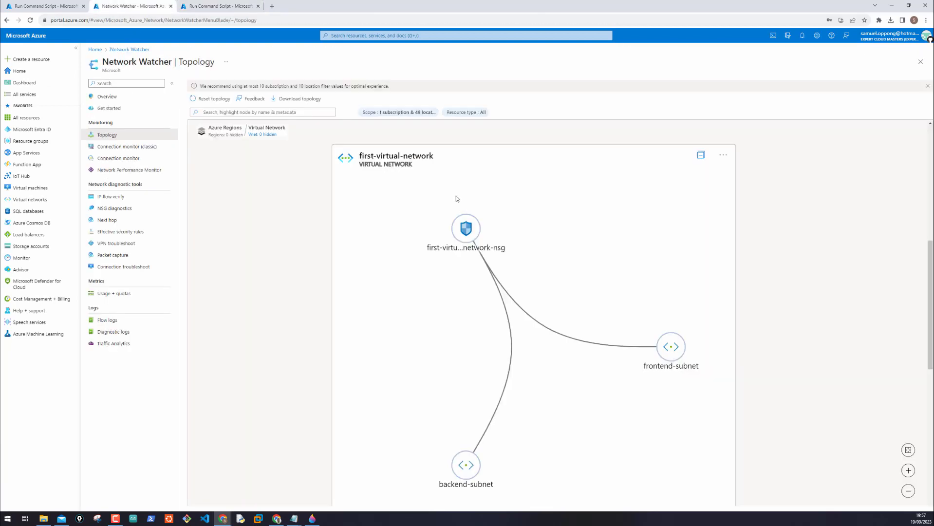
pyautogui.click(210, 99)
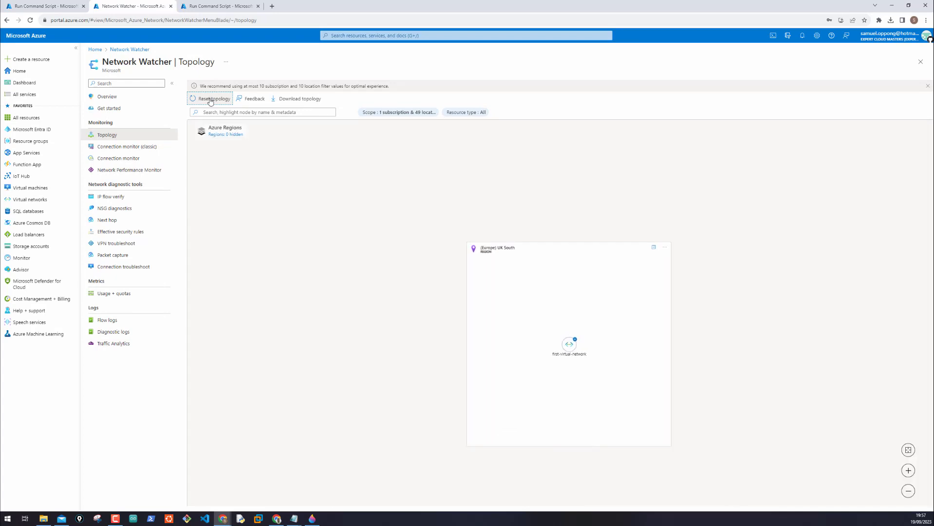
pyautogui.click(547, 321)
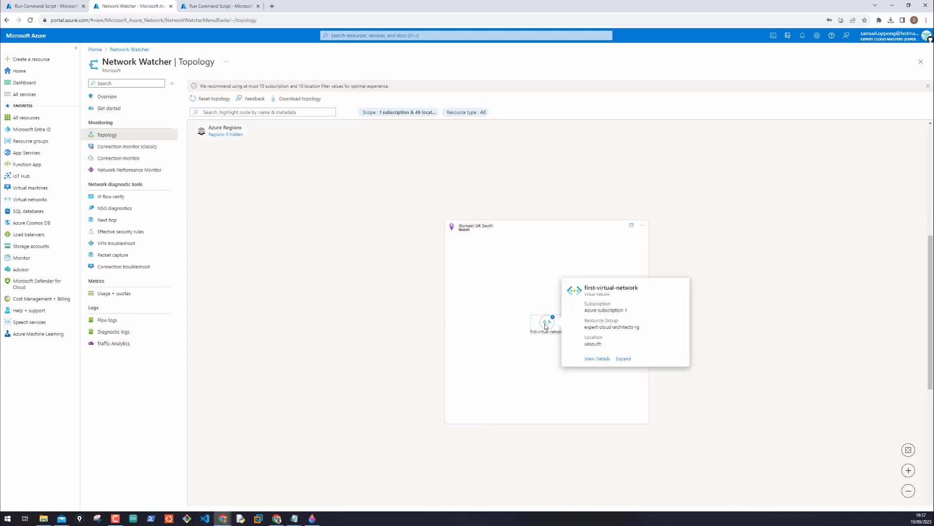
pyautogui.moveTo(552, 327)
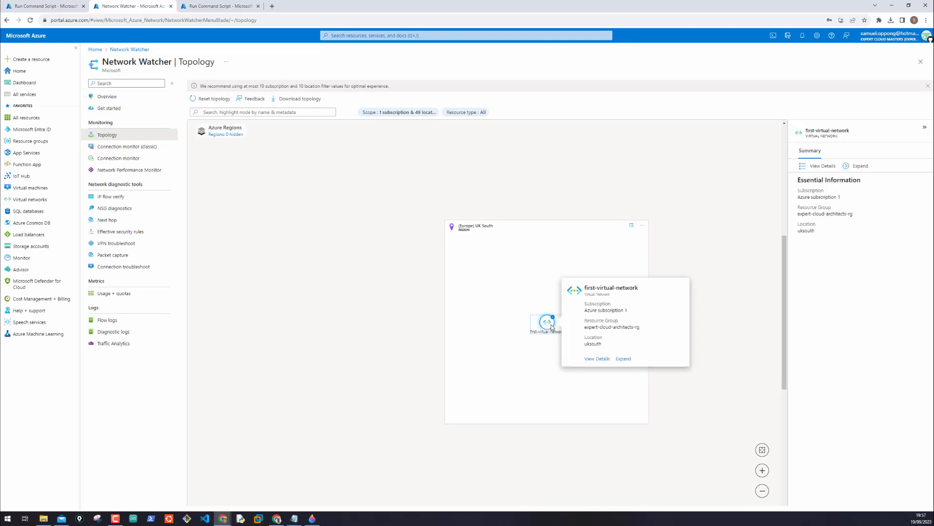
pyautogui.click(618, 360)
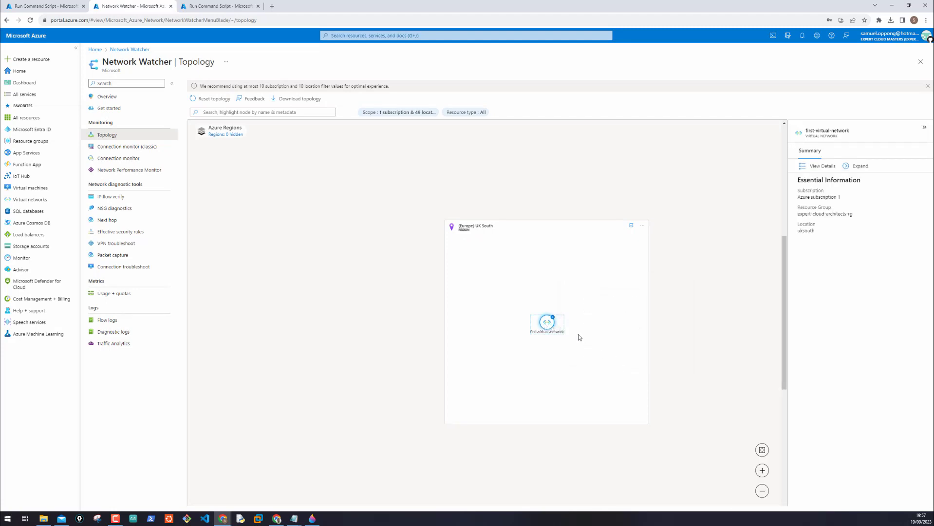
pyautogui.moveTo(555, 326)
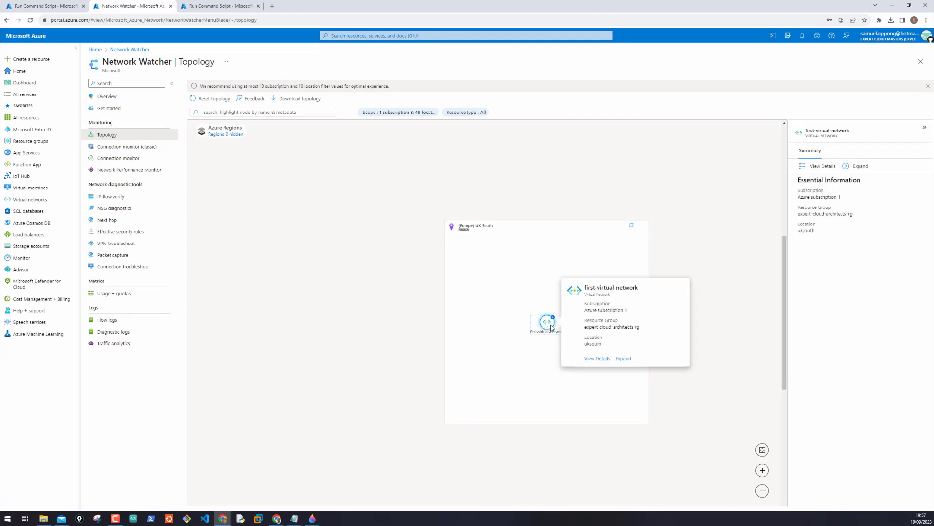
pyautogui.click(621, 359)
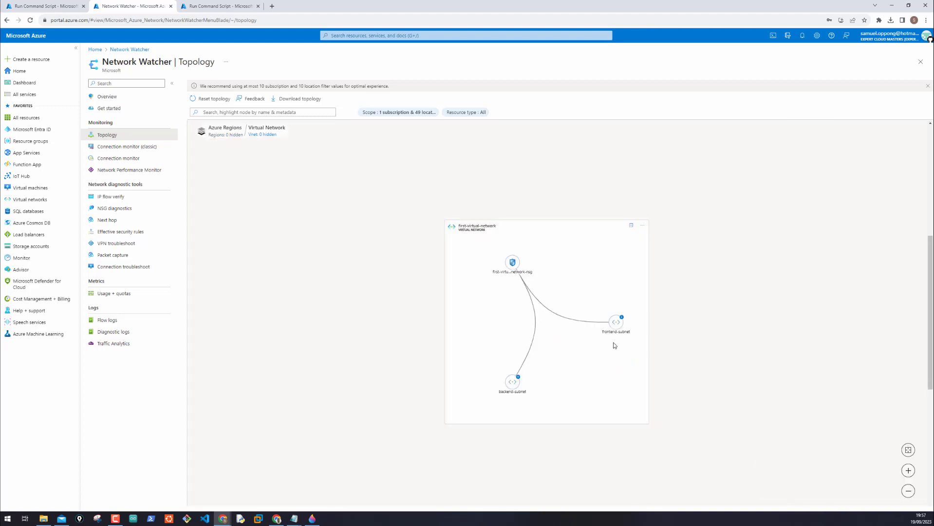
# Expand frontend-subnet and backend-subnet in the topology to show the resources inside them
pyautogui.click(615, 322)
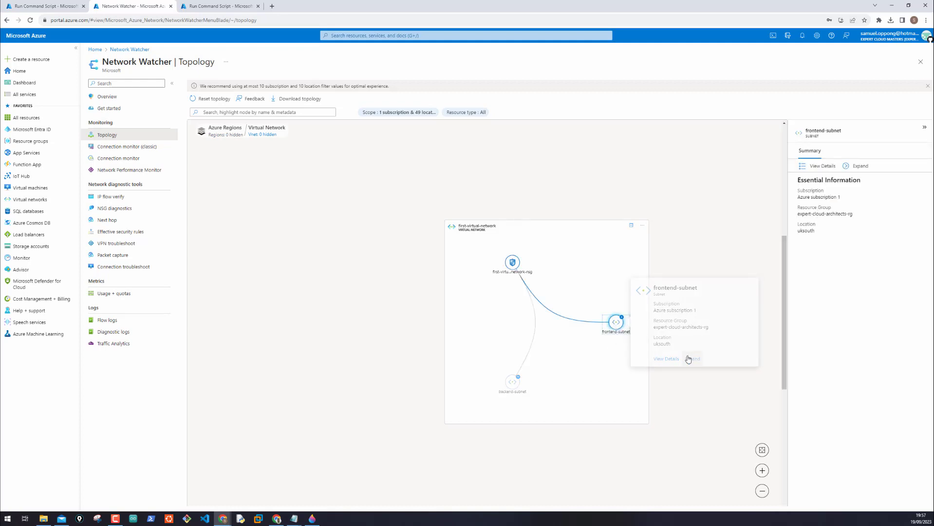
pyautogui.click(690, 359)
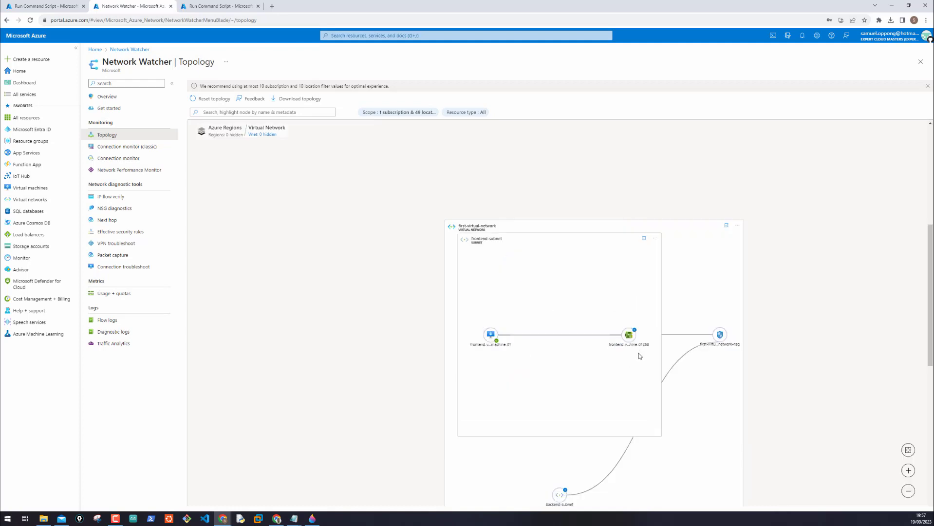
pyautogui.moveTo(409, 254); pyautogui.dragTo(248, 189)
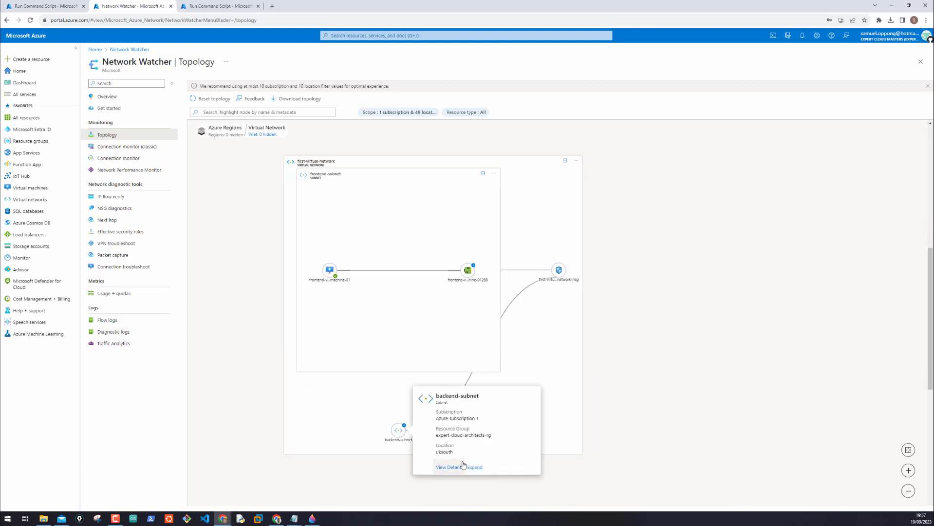
pyautogui.click(475, 470)
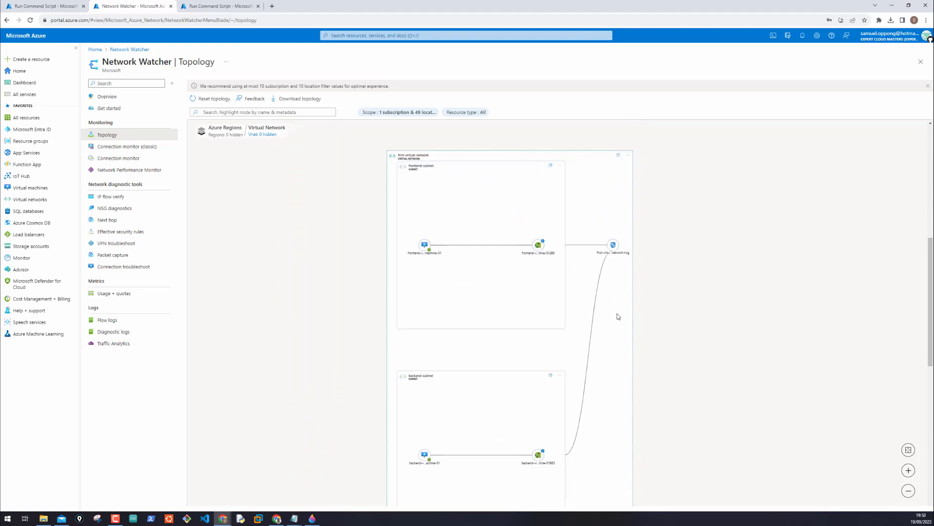
# Examine first-virtual-network-nsg and its connections to the frontend and backend subnets in the topology
pyautogui.rightClick(608, 300)
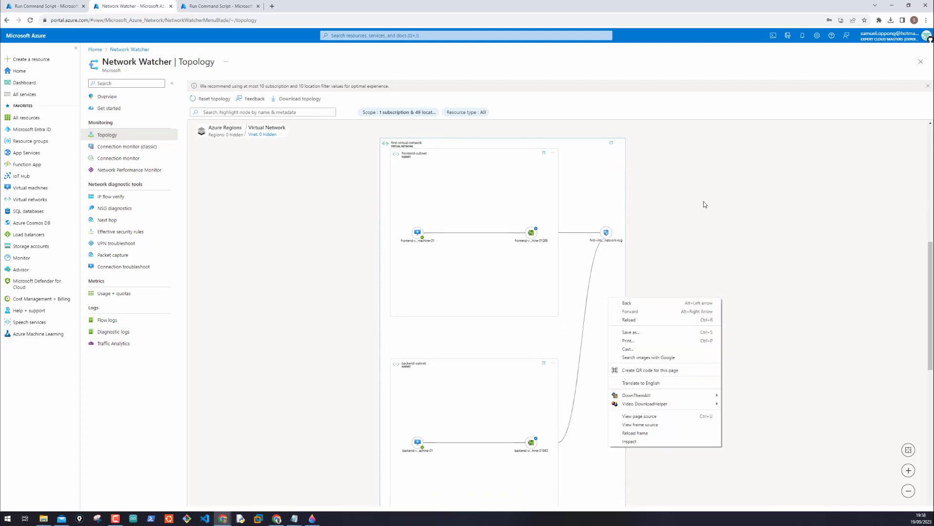
pyautogui.click(725, 207)
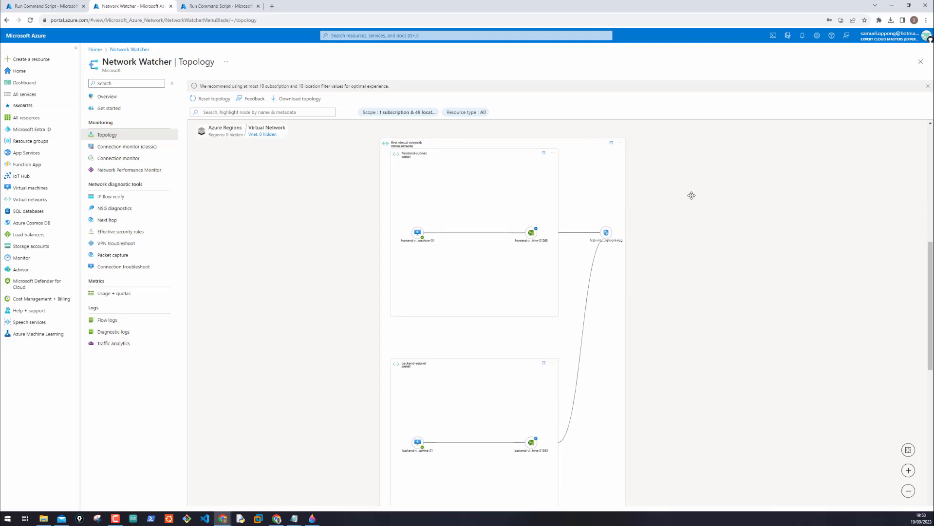
pyautogui.scroll(3, 691, 196)
pyautogui.moveTo(593, 260); pyautogui.dragTo(612, 230)
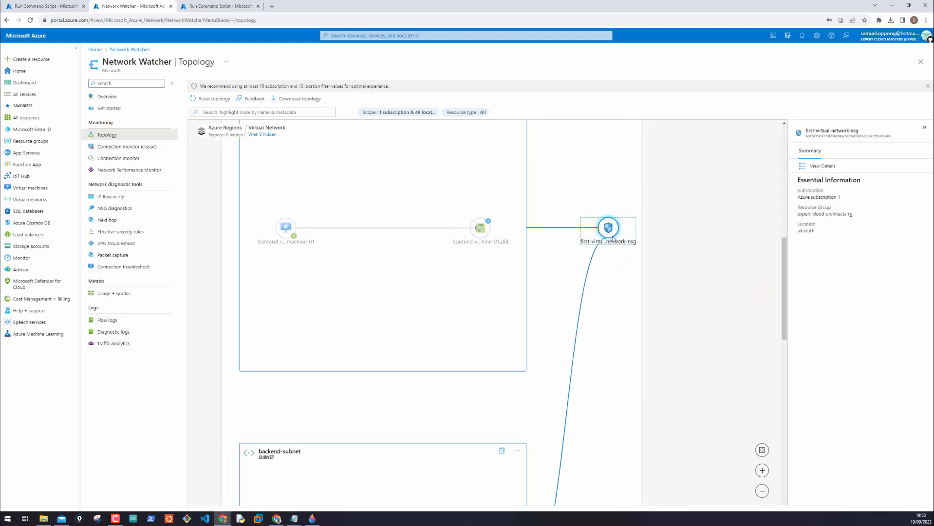
pyautogui.click(660, 288)
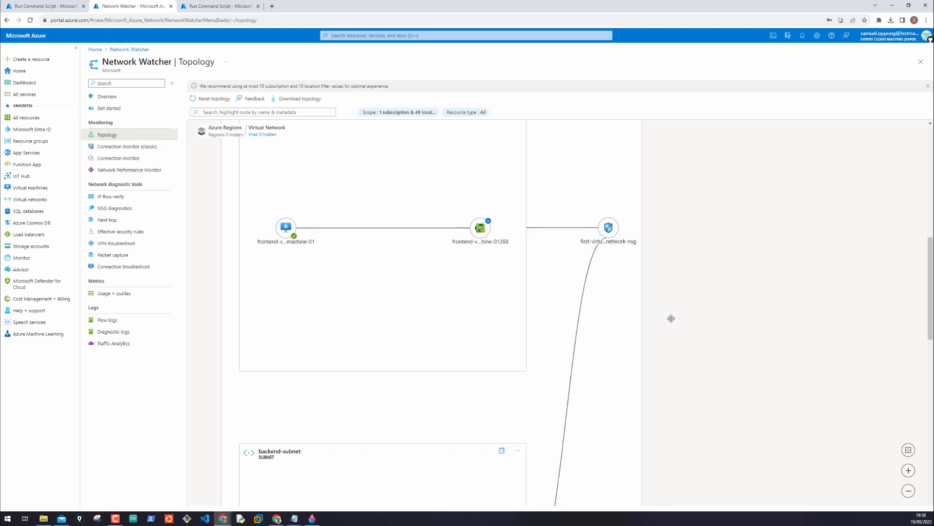
pyautogui.click(908, 470)
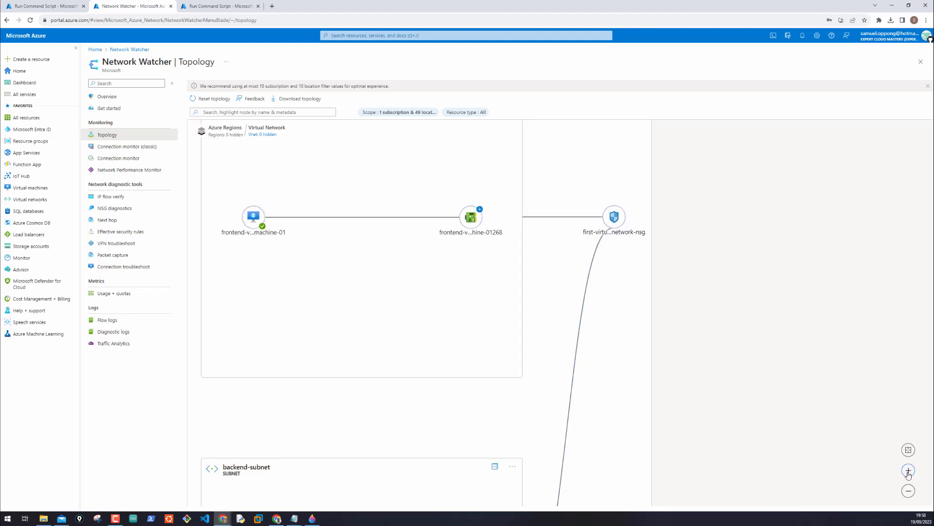
pyautogui.moveTo(690, 376); pyautogui.dragTo(772, 406)
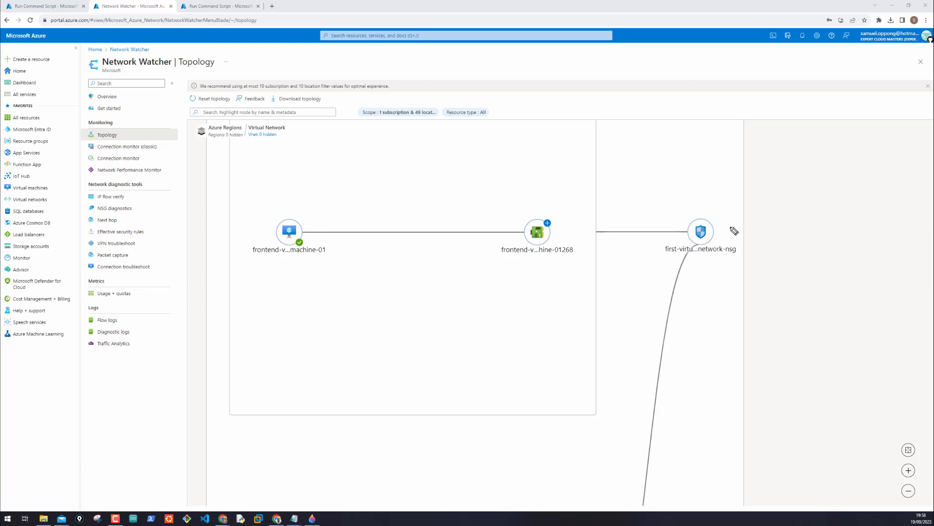
# Annotate the frontend part of the topology with a laptop sketch, arrows and the labels "NIC" and "NSG", and clear the annotations
pyautogui.moveTo(810, 221)
pyautogui.mouseDown()
pyautogui.moveTo(832, 234)
pyautogui.moveTo(806, 241)
pyautogui.moveTo(835, 236)
pyautogui.mouseUp()
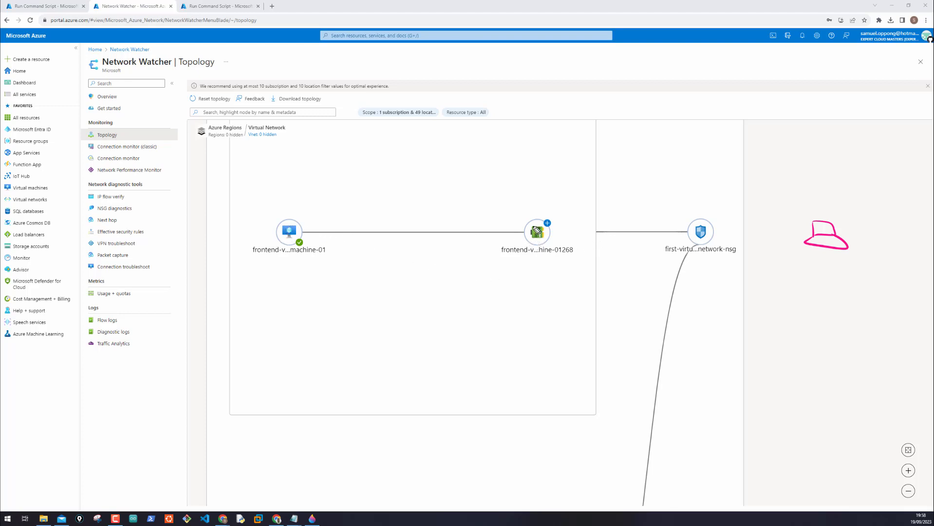
pyautogui.moveTo(539, 267); pyautogui.dragTo(547, 290)
pyautogui.moveTo(526, 213)
pyautogui.mouseDown()
pyautogui.moveTo(535, 201)
pyautogui.moveTo(539, 212)
pyautogui.moveTo(554, 213)
pyautogui.mouseUp()
pyautogui.moveTo(715, 228); pyautogui.dragTo(720, 236)
pyautogui.moveTo(692, 270)
pyautogui.mouseDown()
pyautogui.moveTo(702, 260)
pyautogui.moveTo(705, 271)
pyautogui.moveTo(730, 264)
pyautogui.mouseUp()
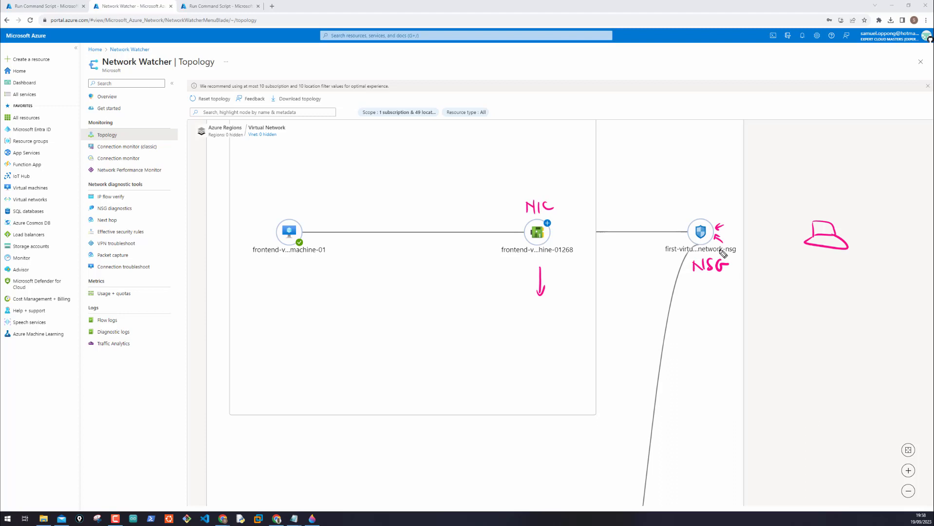
pyautogui.scroll(-3, 672, 325)
pyautogui.scroll(3, 672, 325)
pyautogui.scroll(3, 647, 291)
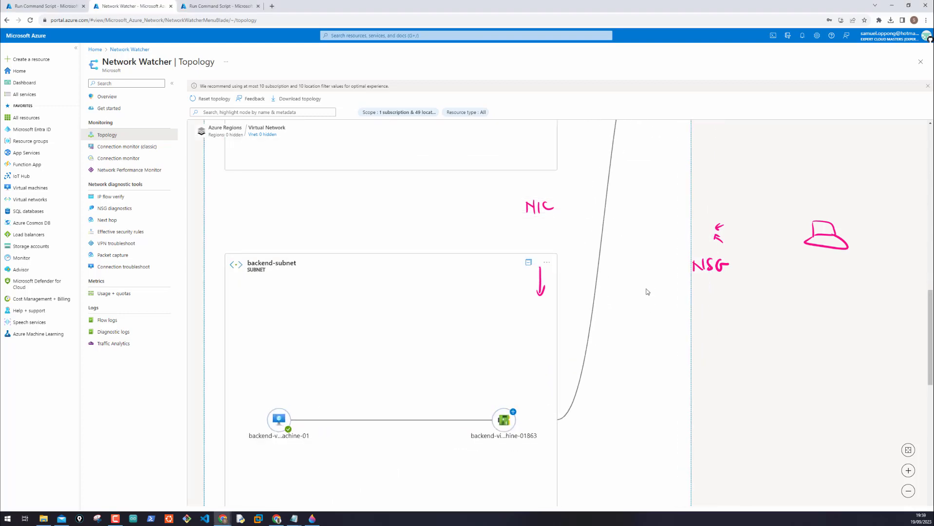
pyautogui.press('Escape')
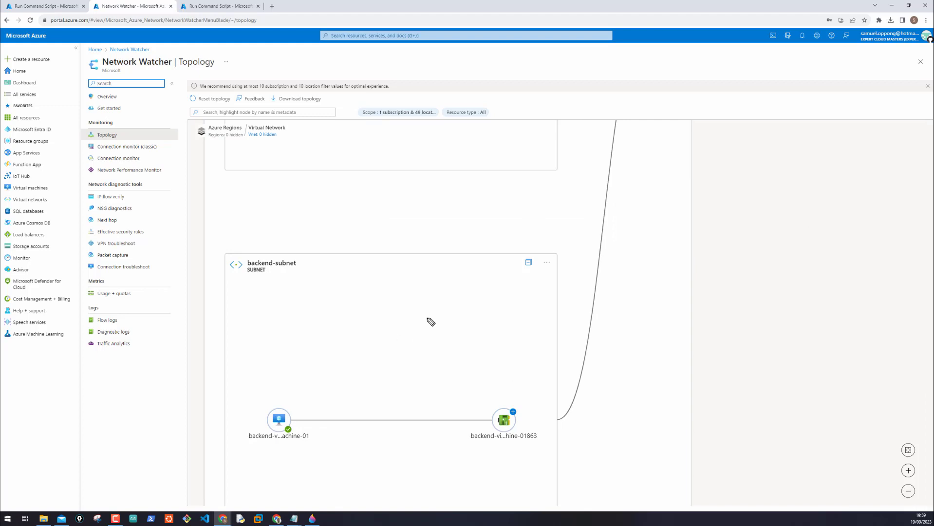
# Mark the backend network interface, virtual machine and subnet name, label the connecting line "NSG" with an arrow, and clear the annotations
pyautogui.moveTo(507, 457); pyautogui.dragTo(493, 446)
pyautogui.moveTo(270, 398)
pyautogui.mouseDown()
pyautogui.moveTo(301, 400)
pyautogui.moveTo(252, 415)
pyautogui.mouseUp()
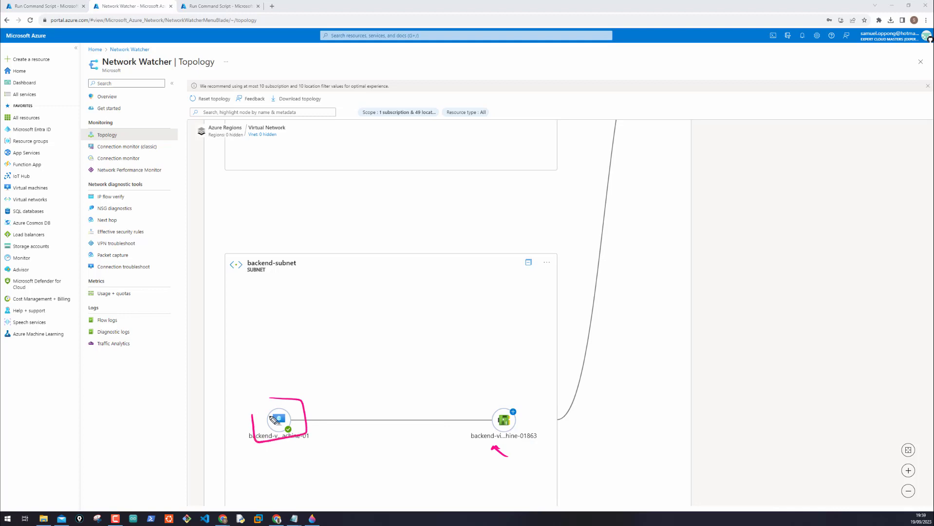
pyautogui.moveTo(634, 164)
pyautogui.mouseDown()
pyautogui.moveTo(633, 138)
pyautogui.moveTo(644, 146)
pyautogui.mouseUp()
pyautogui.moveTo(637, 184); pyautogui.dragTo(647, 177)
pyautogui.moveTo(660, 179); pyautogui.dragTo(653, 187)
pyautogui.moveTo(673, 180); pyautogui.dragTo(672, 184)
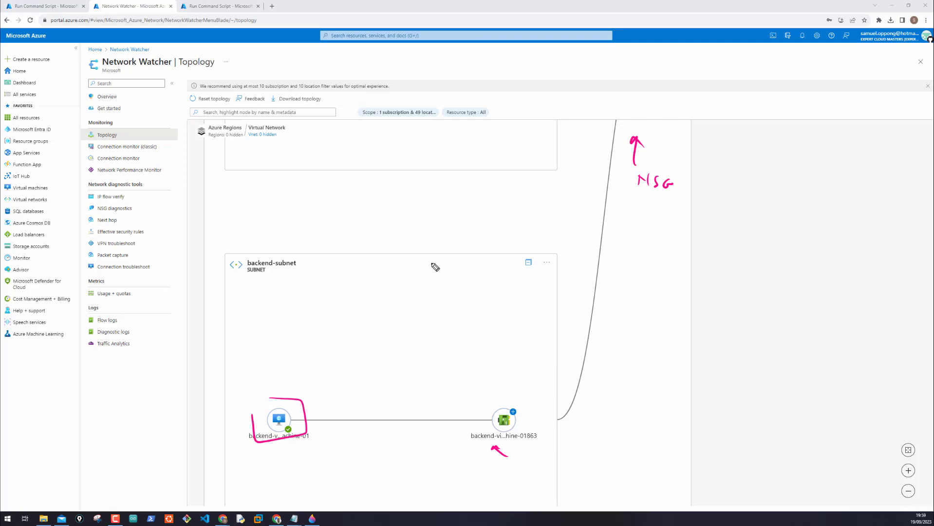
pyautogui.moveTo(264, 257); pyautogui.dragTo(266, 260)
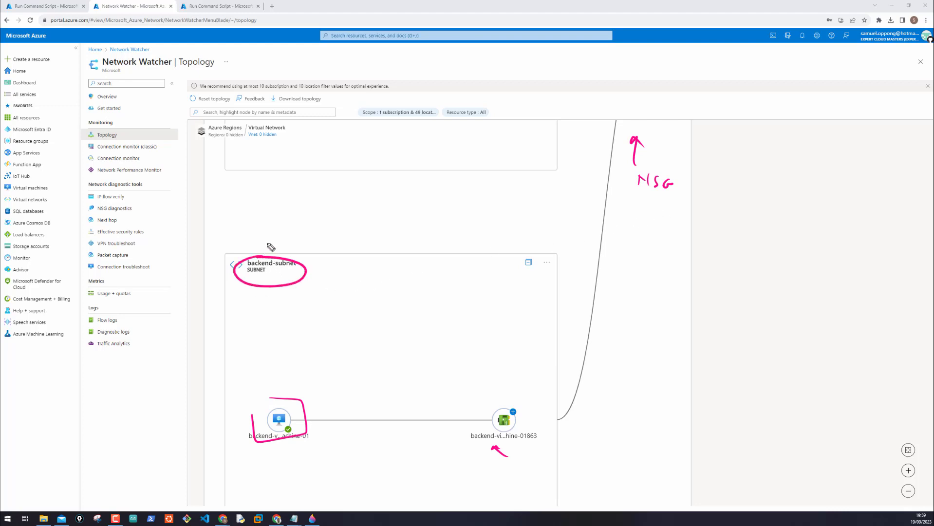
pyautogui.hotkey('ctrl', 'shift', '7')
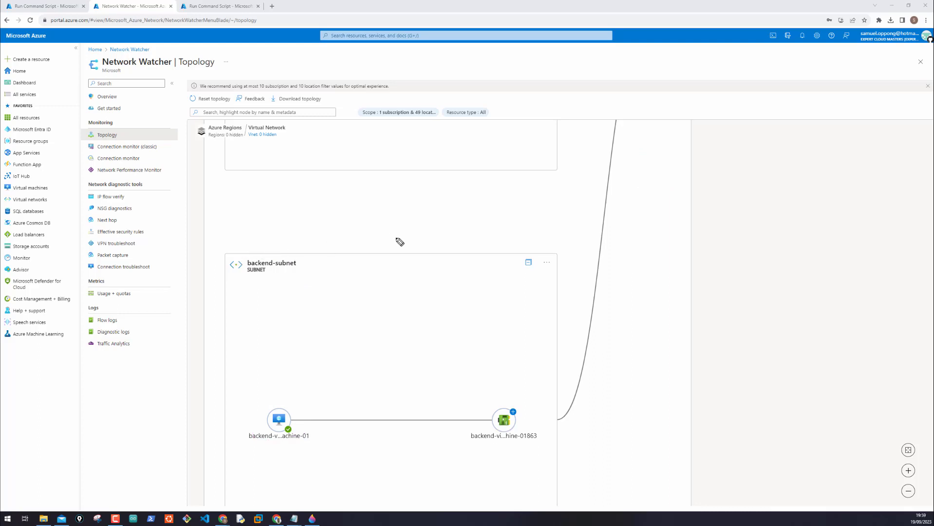
# Show frontend-subnet's resources as a table in the topology and return the subnet to its graph view
pyautogui.scroll(5, 429, 264)
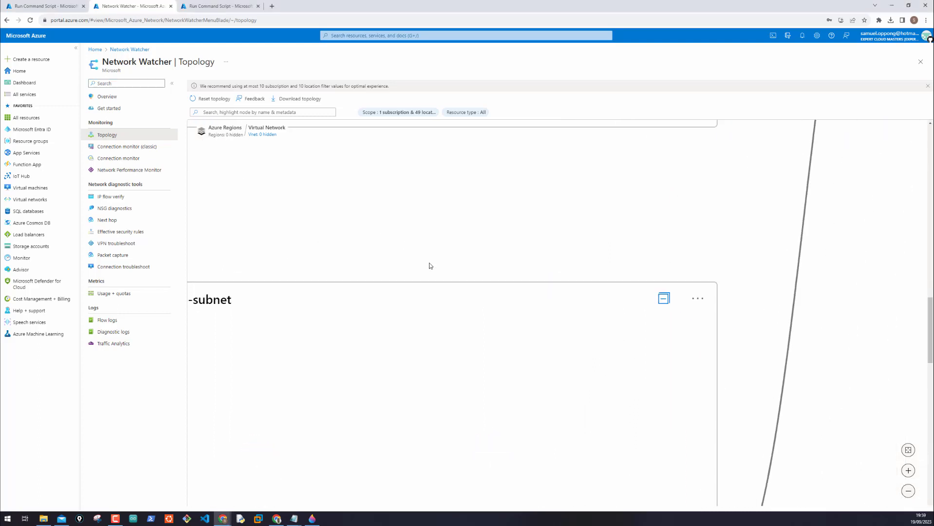
pyautogui.scroll(-5, 526, 318)
pyautogui.moveTo(546, 336); pyautogui.dragTo(447, 441)
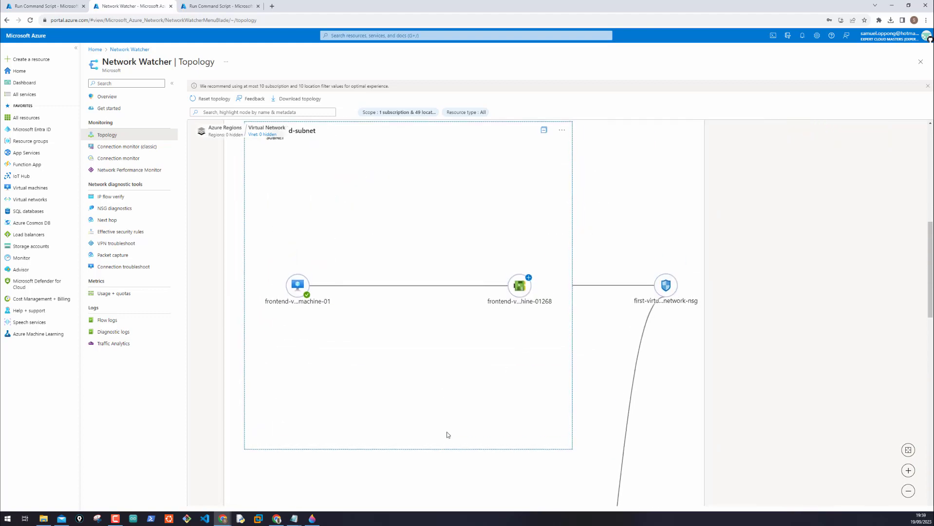
pyautogui.moveTo(390, 261); pyautogui.dragTo(401, 283)
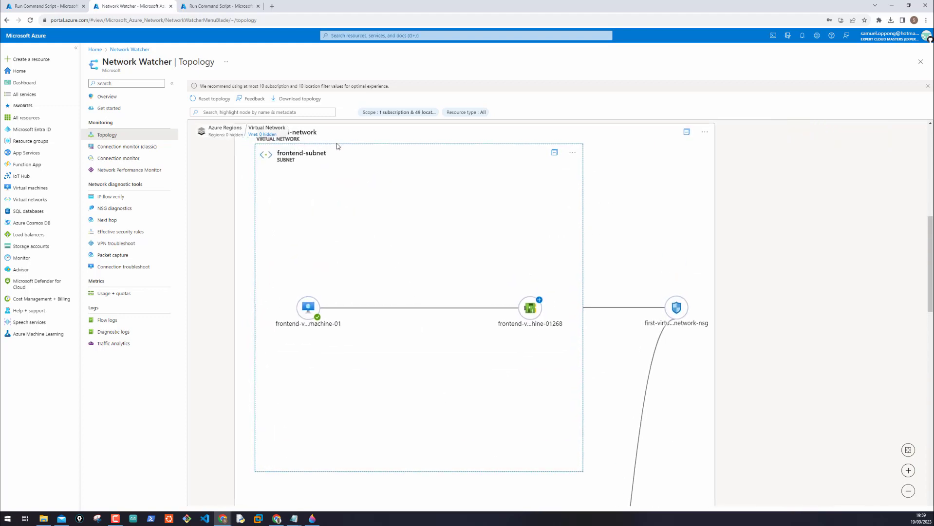
pyautogui.click(572, 153)
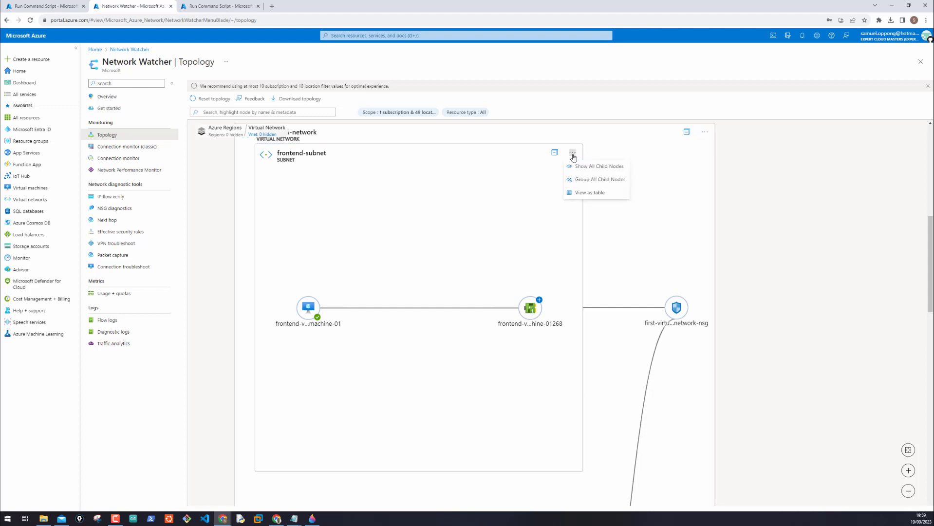
pyautogui.click(597, 194)
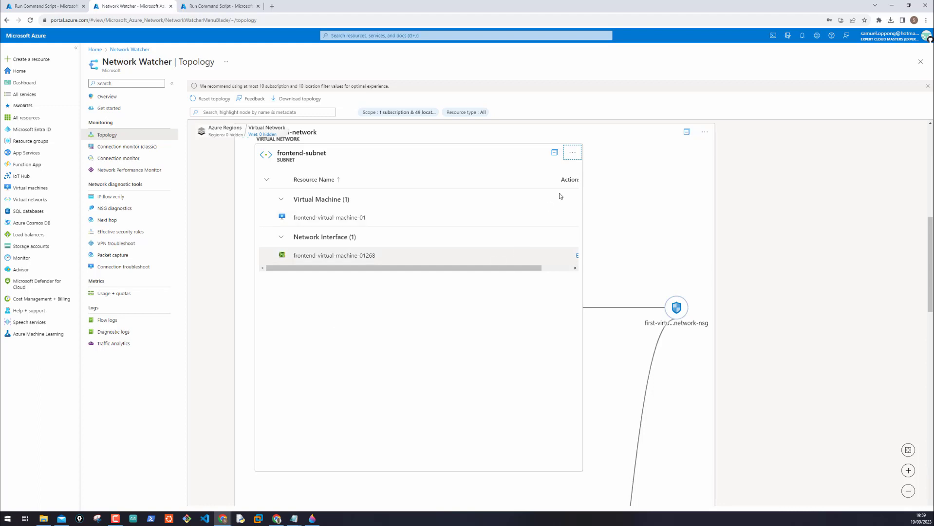
pyautogui.click(571, 154)
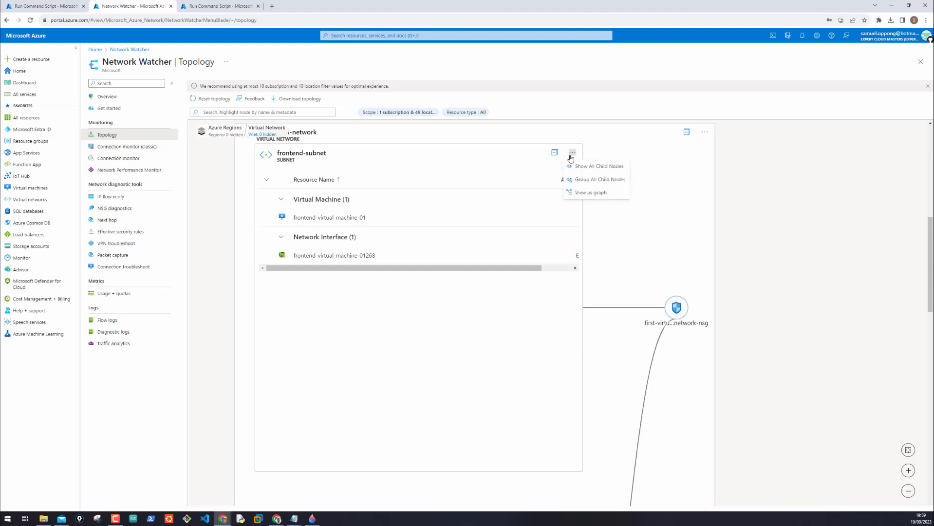
pyautogui.click(580, 167)
pyautogui.click(572, 152)
pyautogui.click(588, 192)
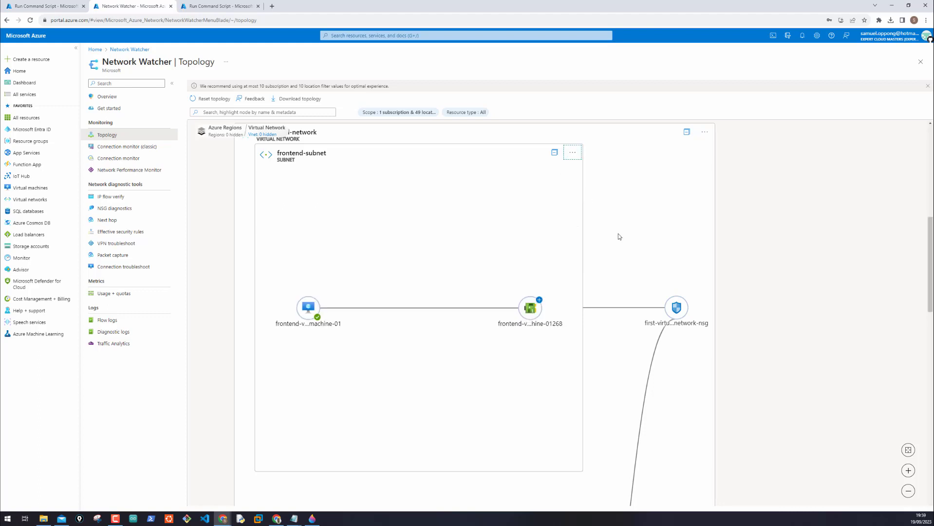
# Inspect the summary of first-virtual-network-nsg in the topology and close its details
pyautogui.scroll(-3, 641, 216)
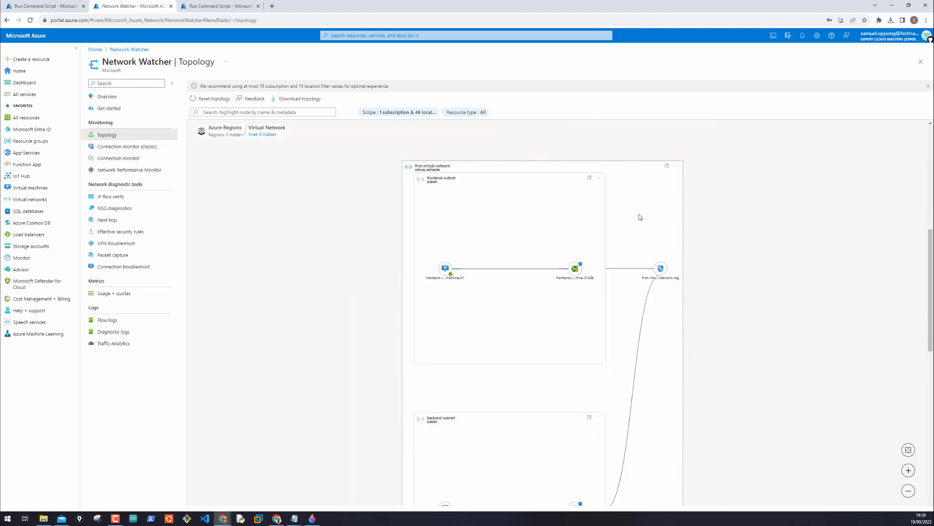
pyautogui.scroll(2, 729, 279)
pyautogui.click(633, 276)
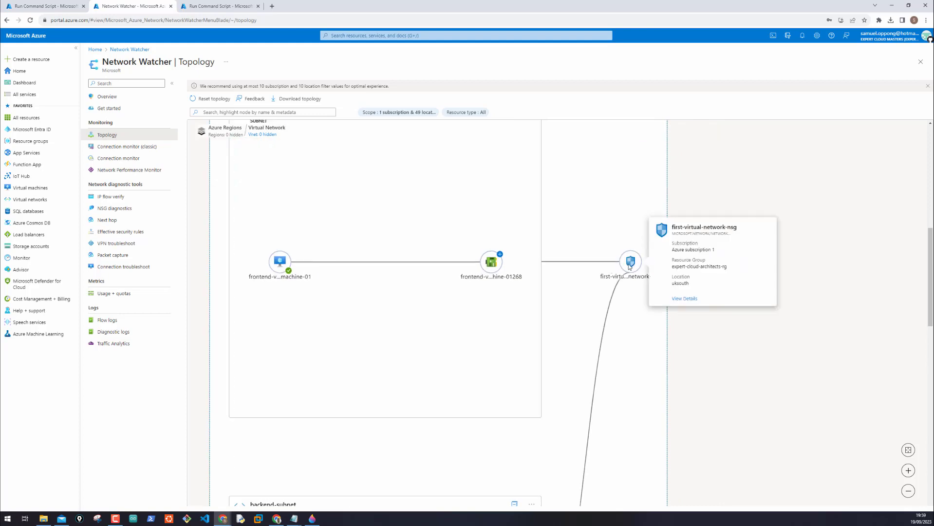
pyautogui.moveTo(635, 286); pyautogui.dragTo(626, 274)
pyautogui.click(624, 264)
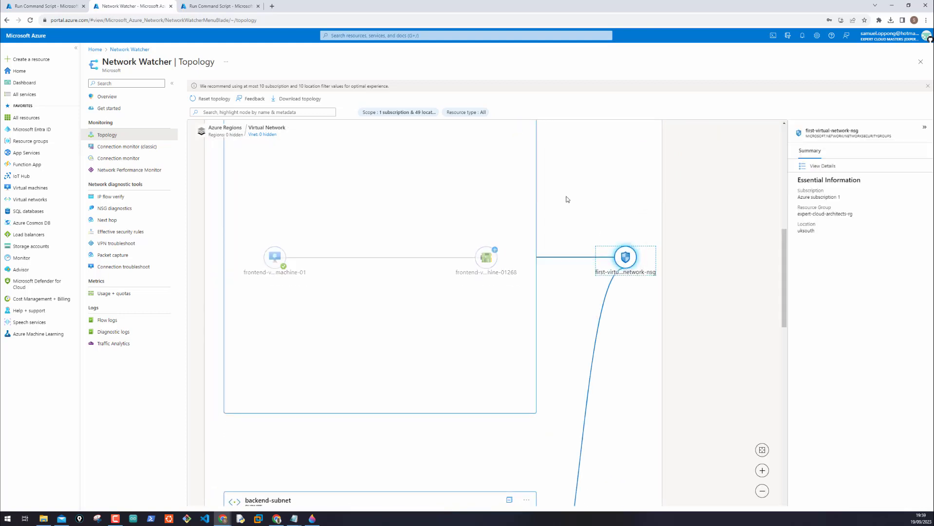
pyautogui.click(727, 223)
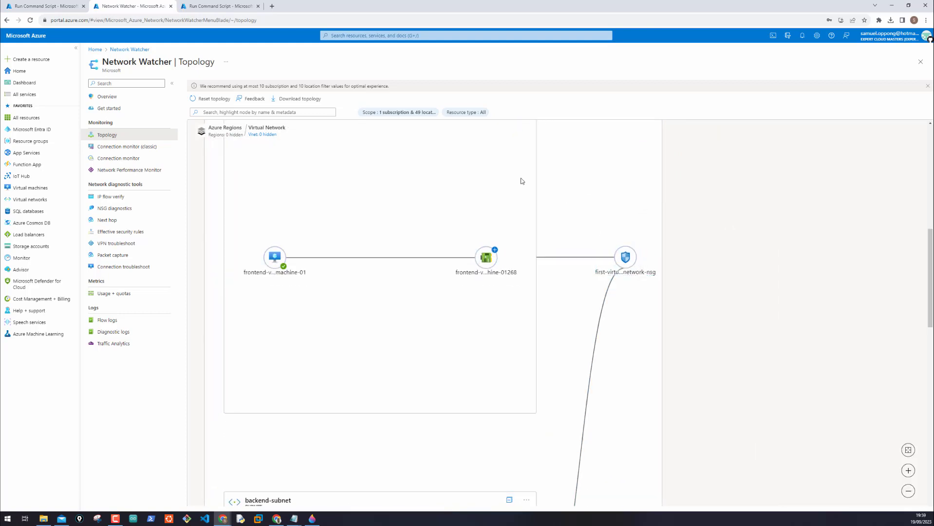
# Check the Run Command scripts on backend-virtual-machine-01 and frontend-virtual-machine-01
pyautogui.click(215, 6)
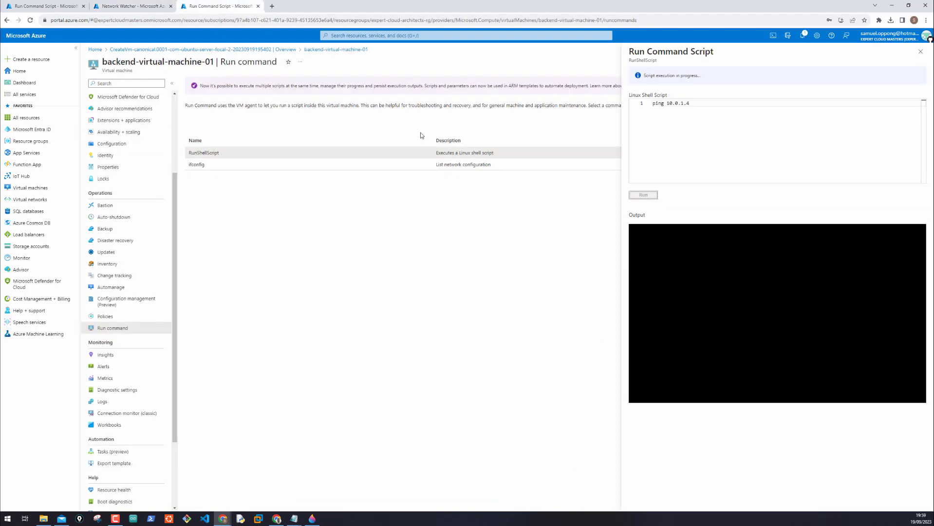
pyautogui.click(63, 8)
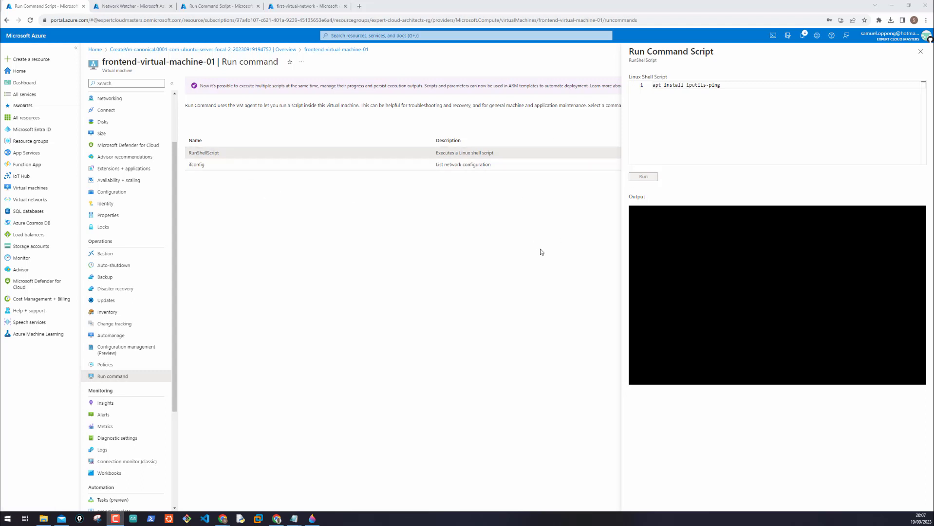
# Review the protocol choices and traffic settings in Network Watcher's NSG diagnostics for frontend-virtual-machine-01
pyautogui.click(146, 6)
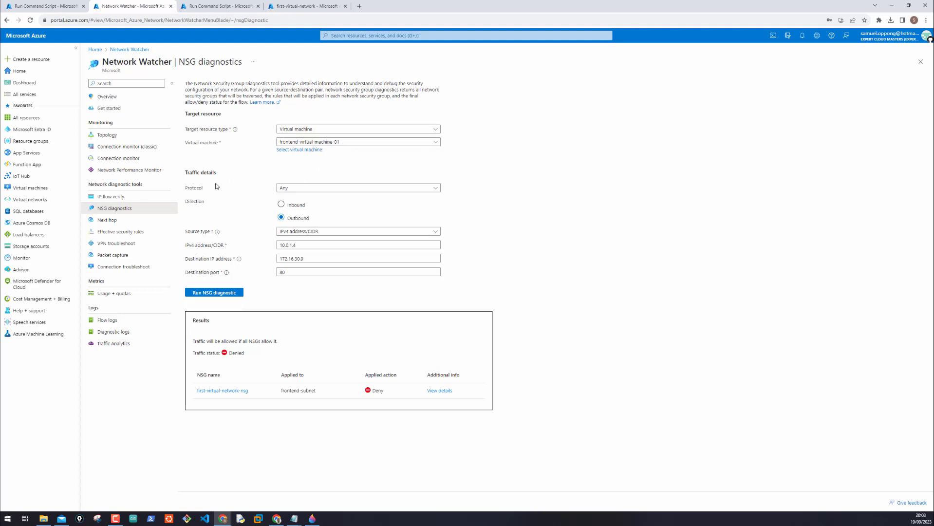
pyautogui.click(294, 191)
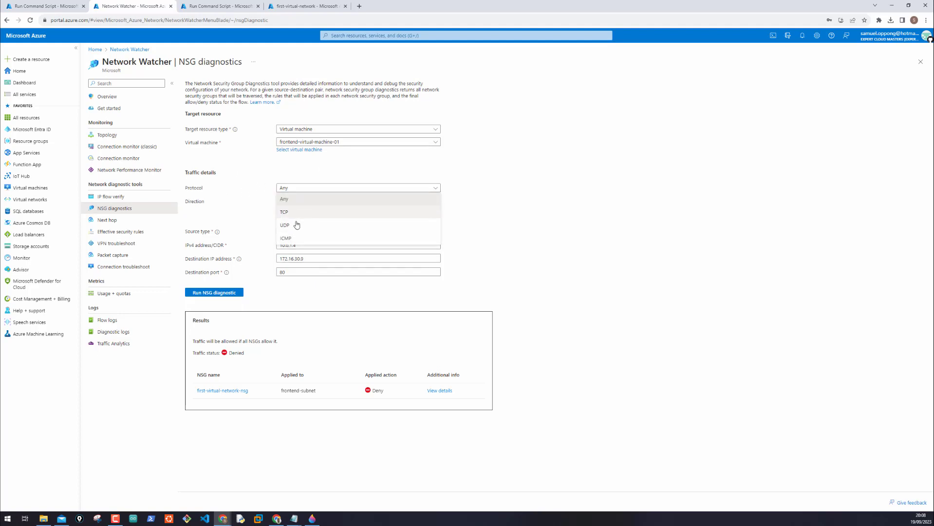
pyautogui.click(476, 185)
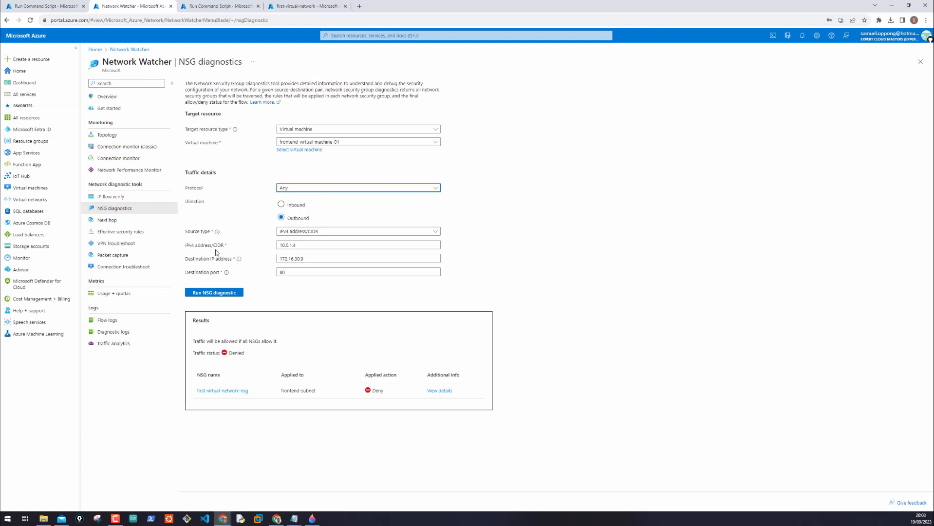
pyautogui.moveTo(217, 233)
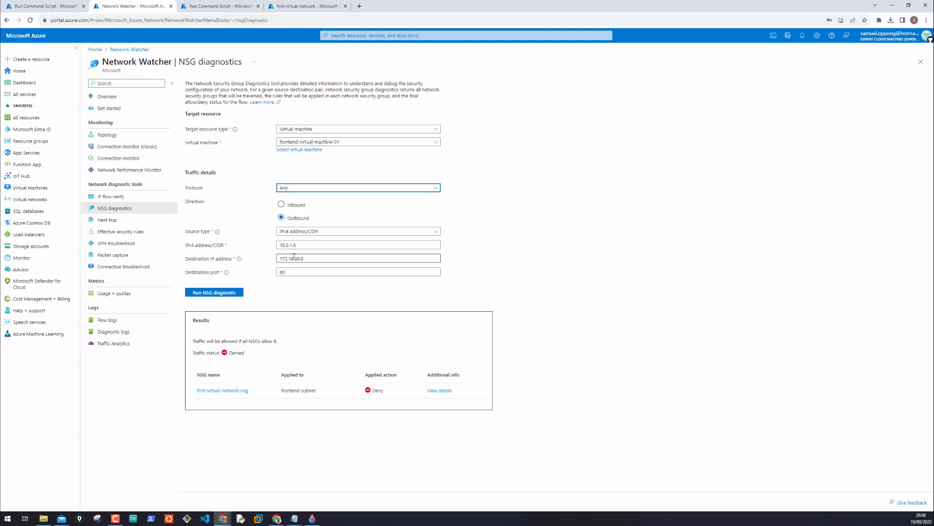
# Look up first-virtual-network's subnet ranges and set the NSG diagnostic's destination IP address to 10.0.3.4
pyautogui.click(287, 7)
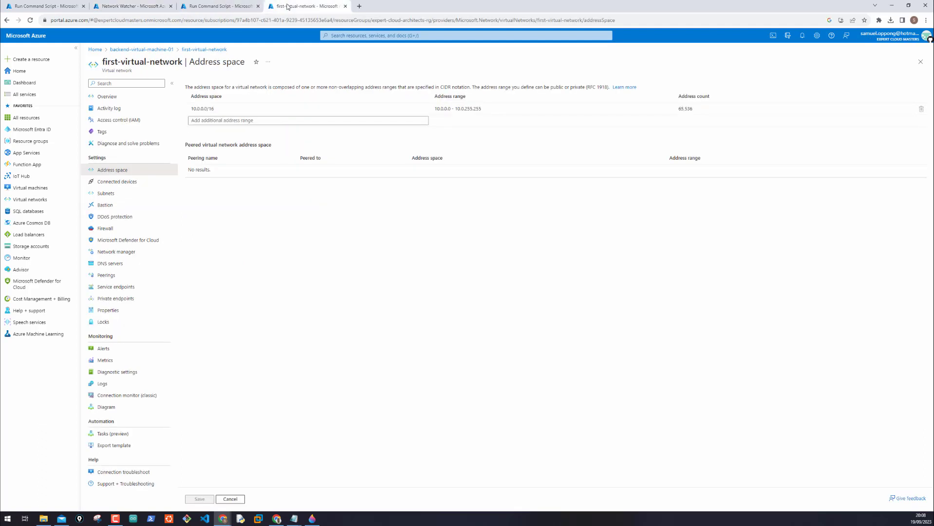
pyautogui.click(123, 193)
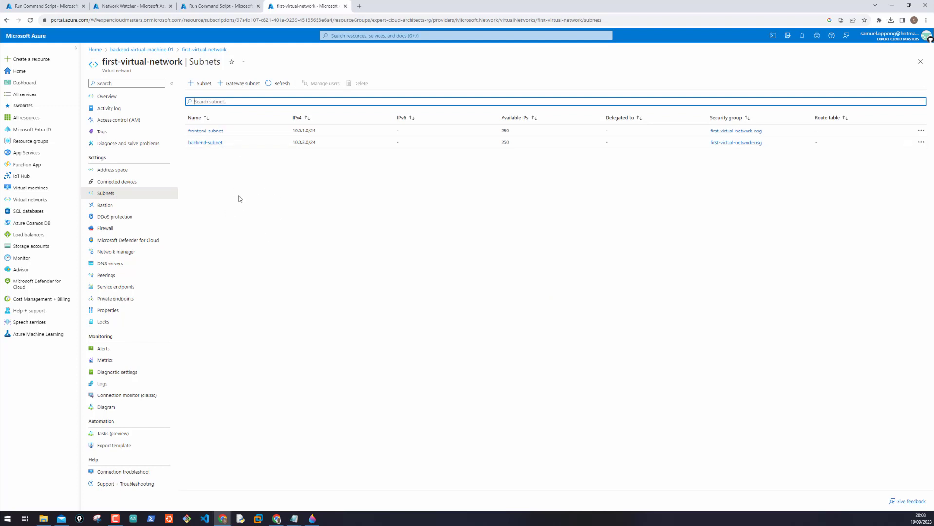
pyautogui.click(145, 3)
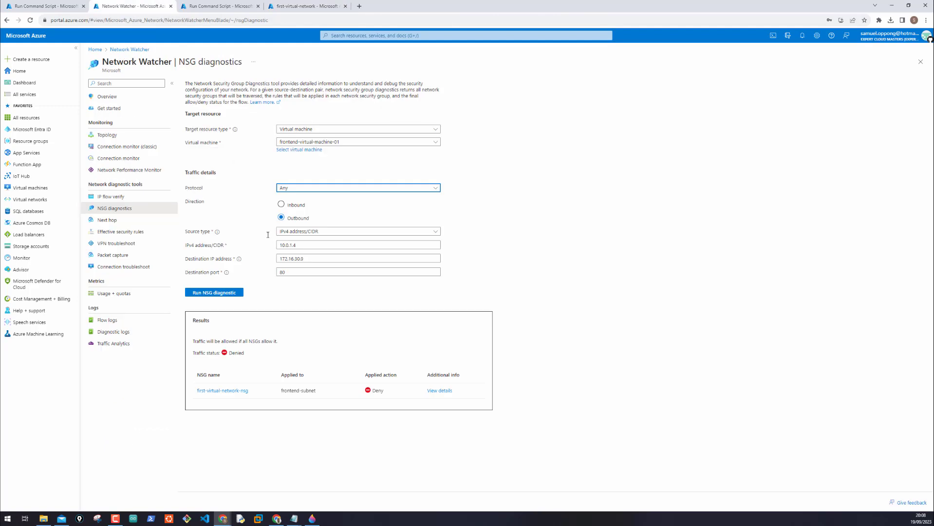
pyautogui.moveTo(305, 259); pyautogui.dragTo(266, 261)
pyautogui.write('10.0')
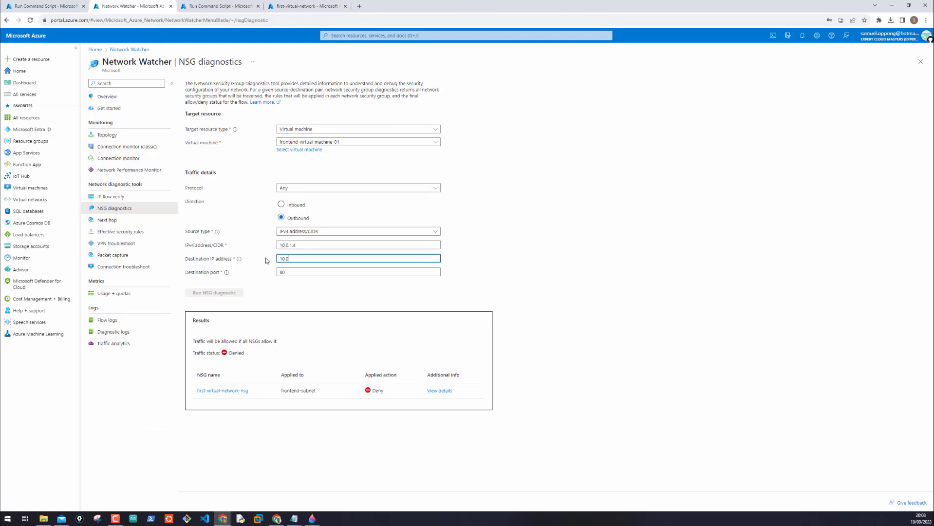
pyautogui.write('.4.3')
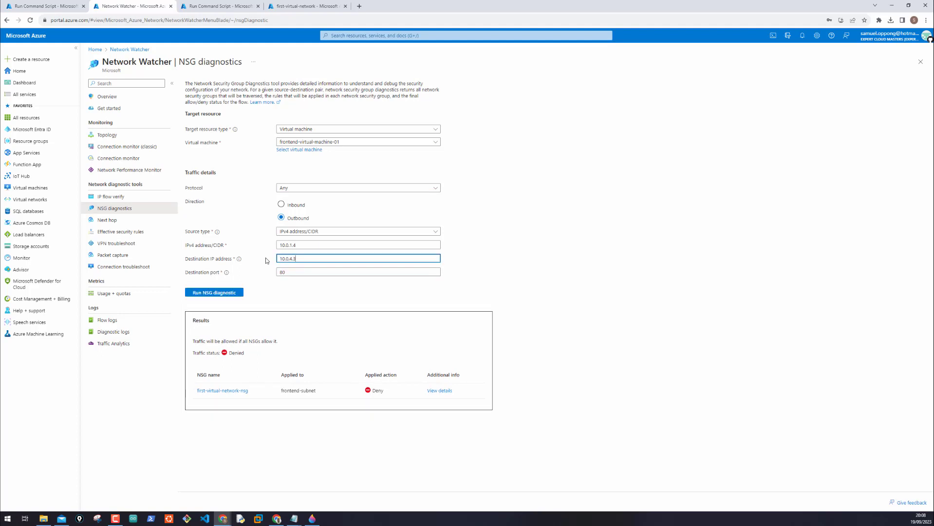
pyautogui.press('BackSpace')
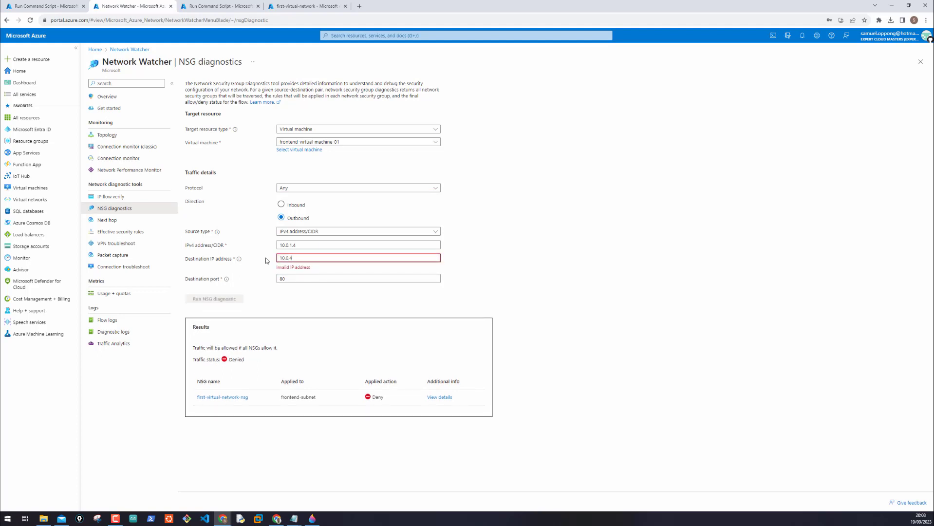
pyautogui.write('3.')
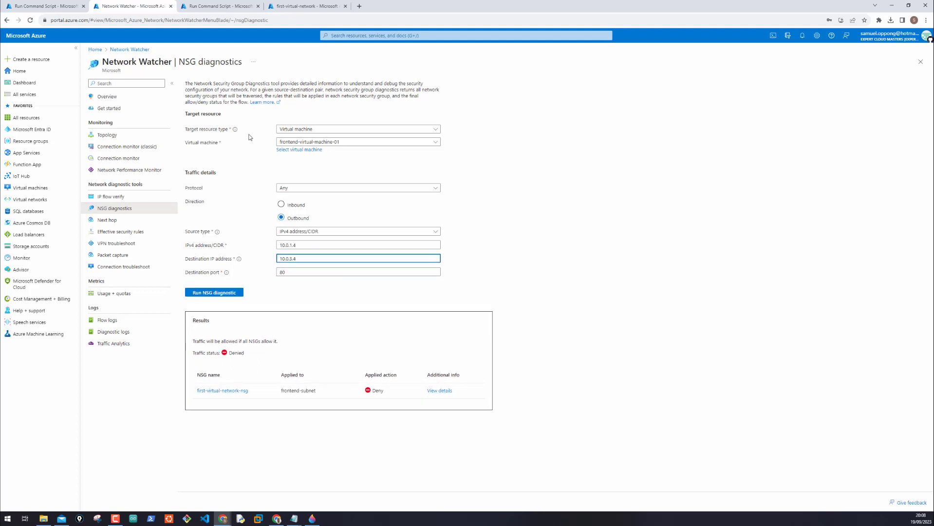
# Recheck the subnet ranges, run the NSG diagnostic for outbound traffic, and run it again with the direction set to Inbound
pyautogui.click(304, 6)
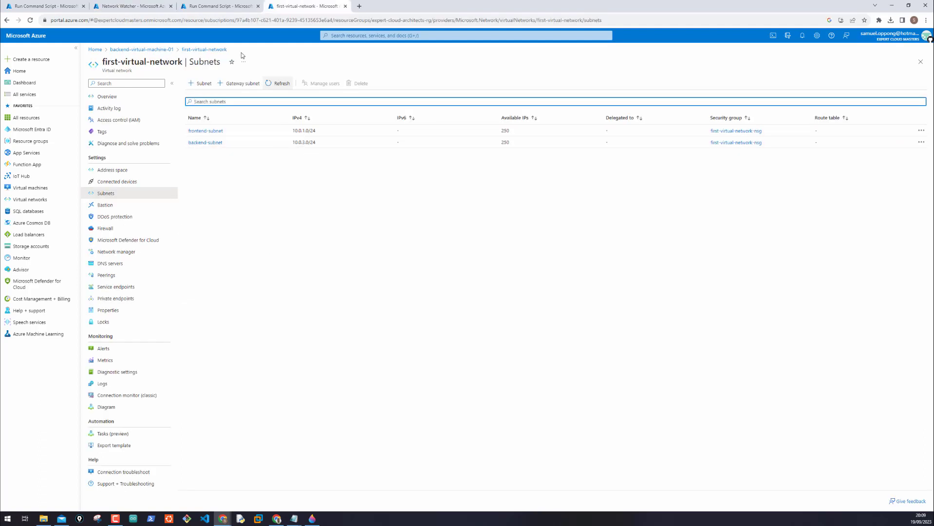
pyautogui.click(146, 6)
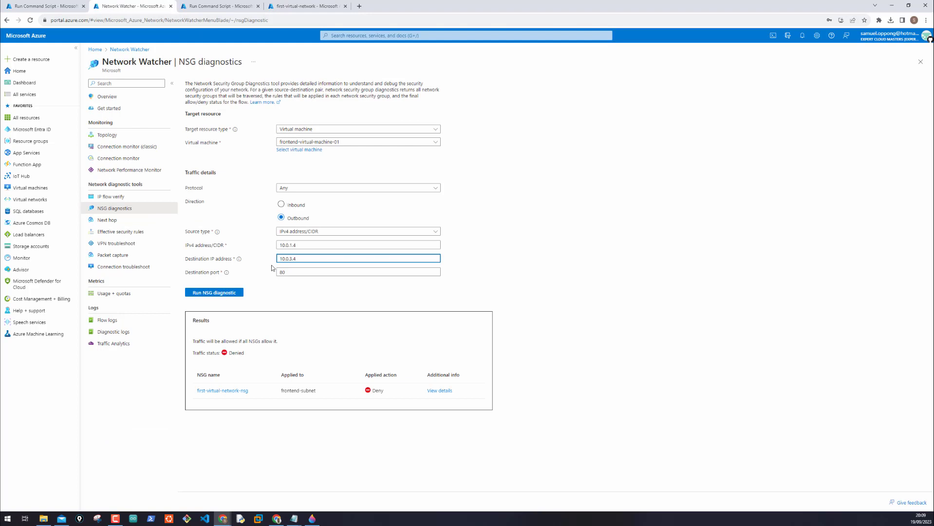
pyautogui.click(218, 293)
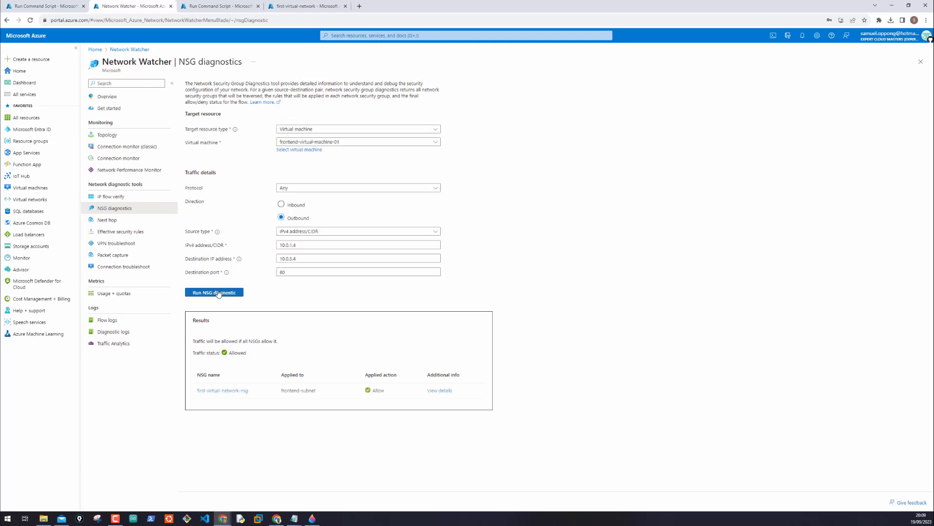
pyautogui.click(280, 204)
pyautogui.click(218, 295)
# Review first-virtual-network's subnet list and the Run Command script on backend-virtual-machine-01
pyautogui.click(301, 6)
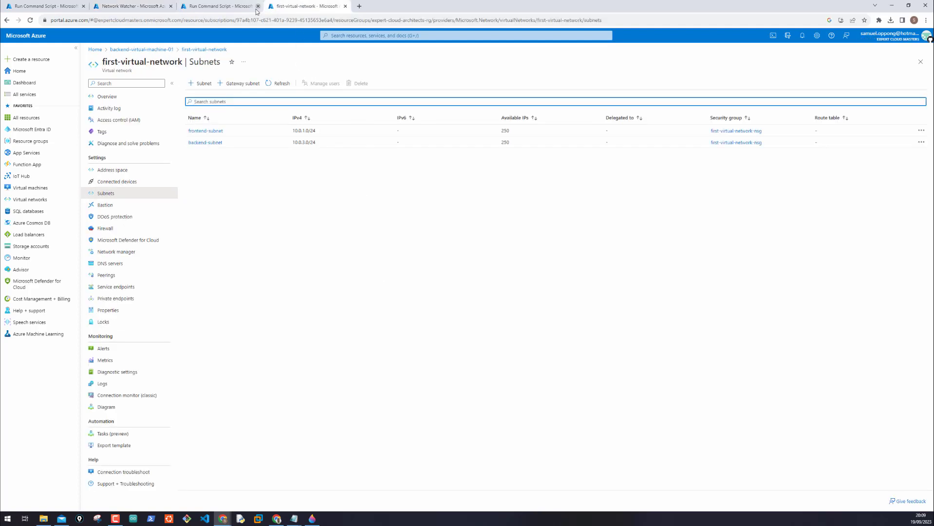
pyautogui.click(236, 6)
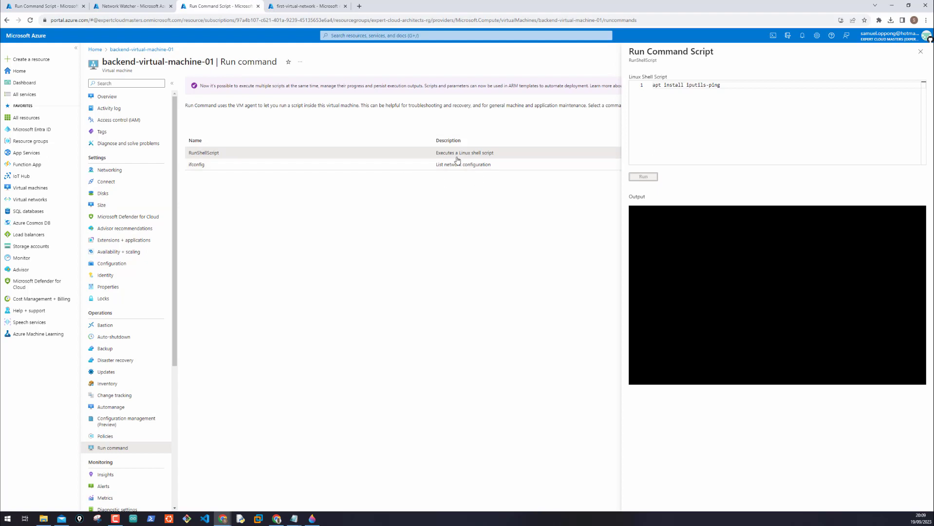
pyautogui.click(297, 6)
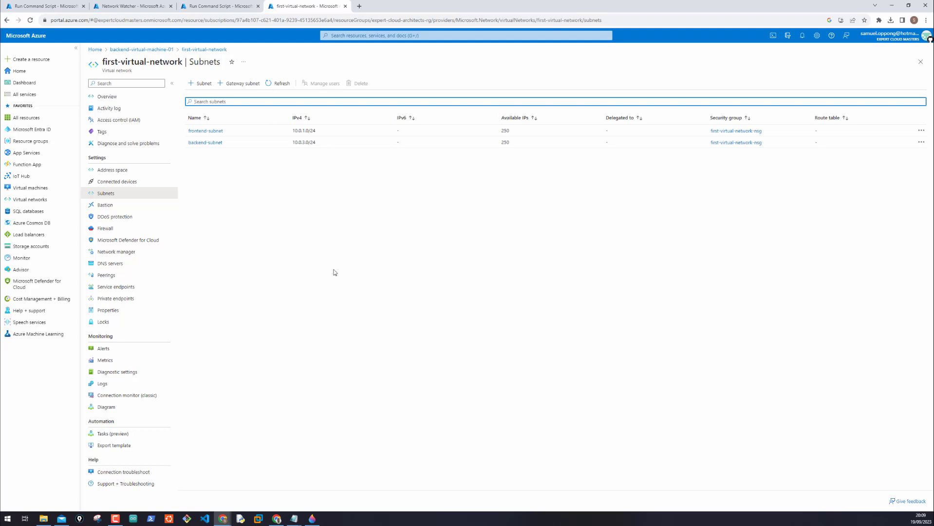
# Reopen the Network Watcher topology and expand first-virtual-network to view its security group and subnets
pyautogui.click(129, 3)
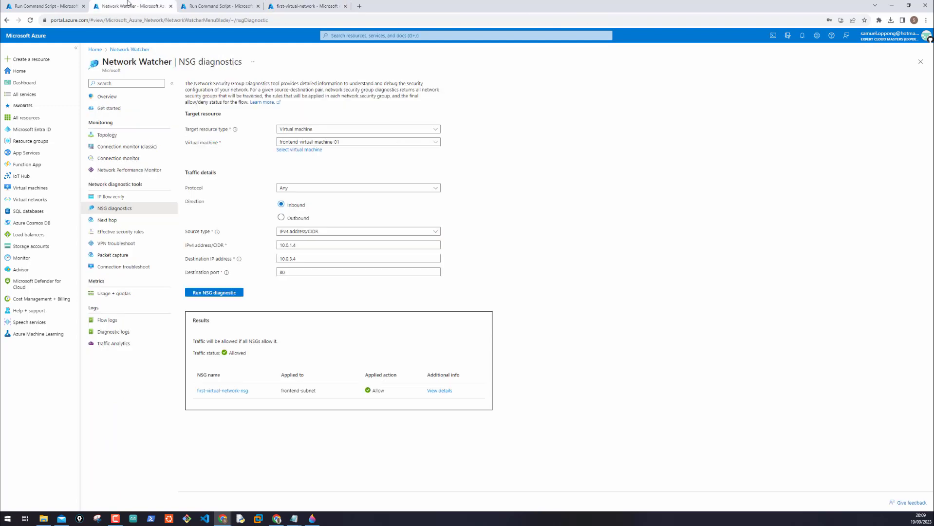
pyautogui.click(110, 136)
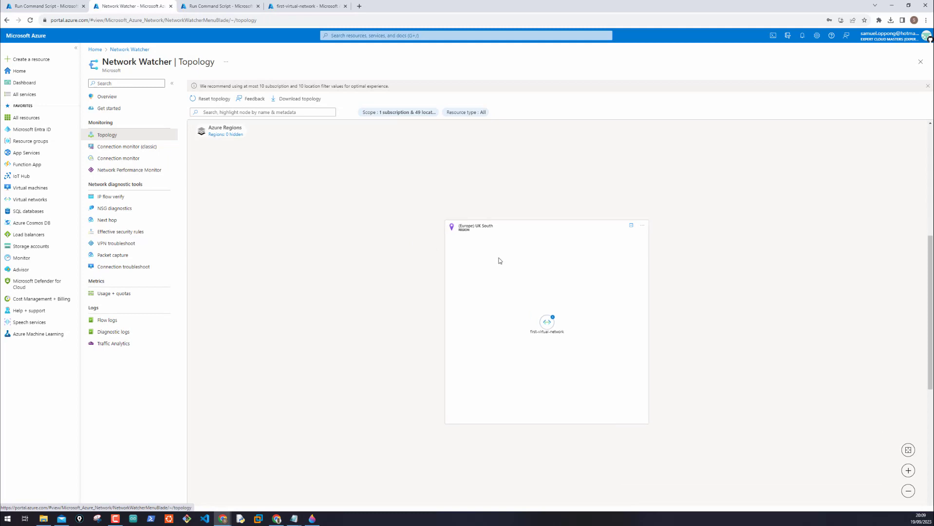
pyautogui.click(552, 322)
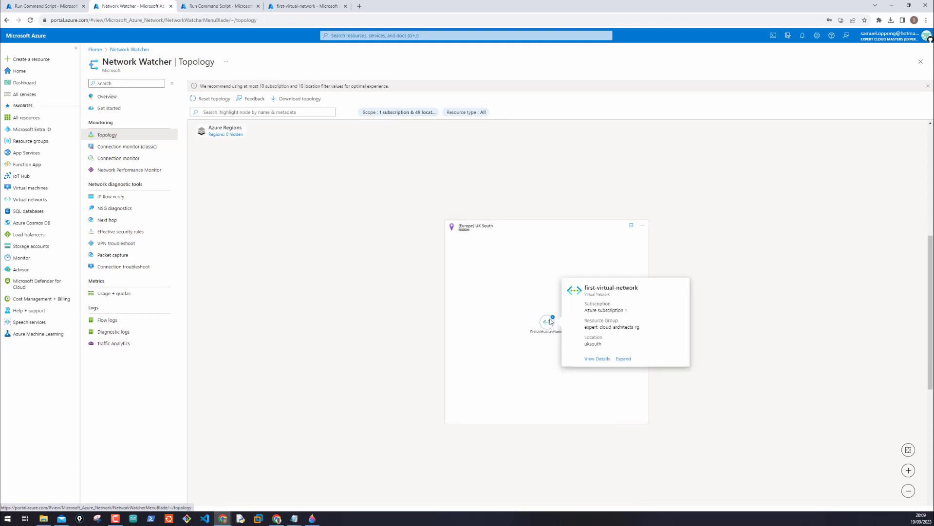
pyautogui.click(621, 359)
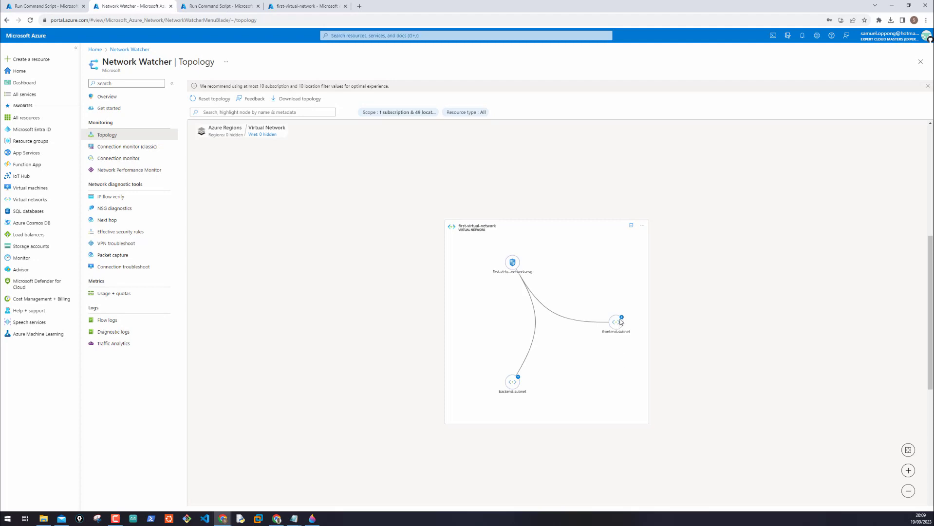
pyautogui.click(621, 318)
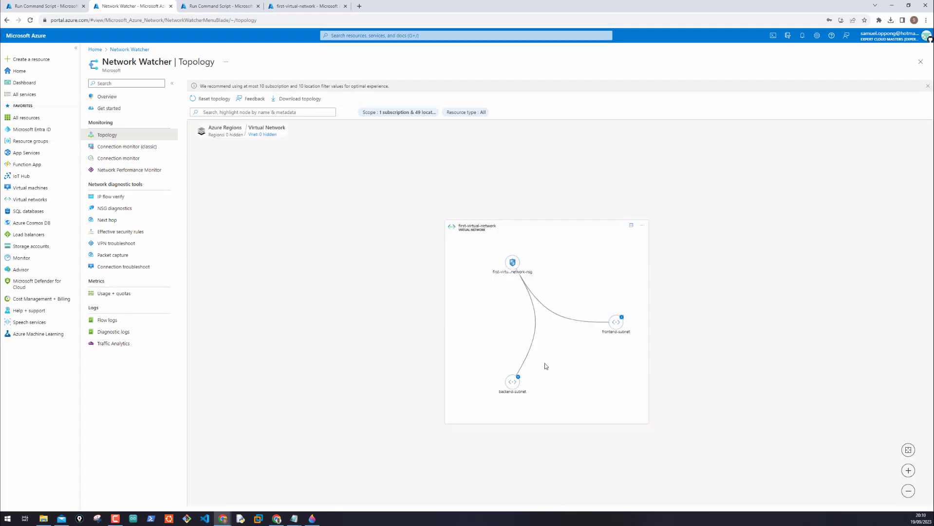
# Expand the frontend and backend subnets in the topology and view the display options available for first-virtual-network
pyautogui.click(518, 384)
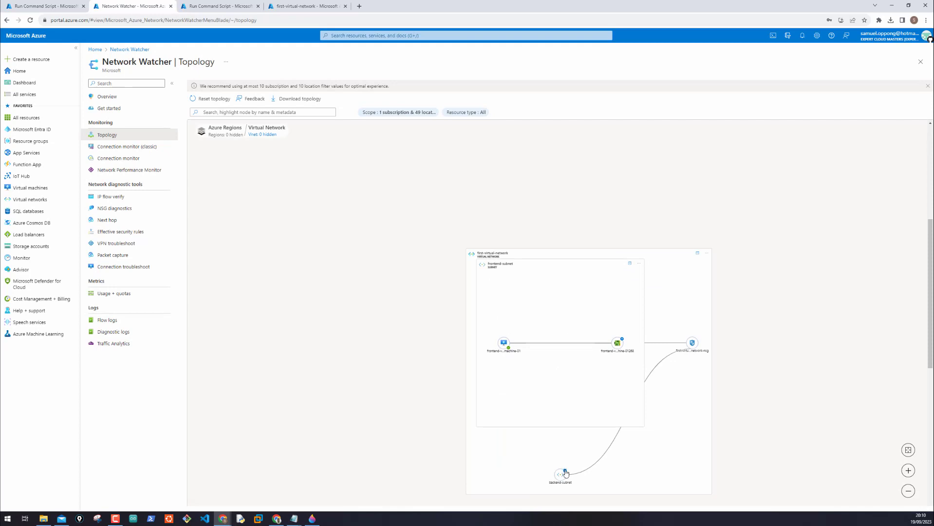
pyautogui.click(565, 473)
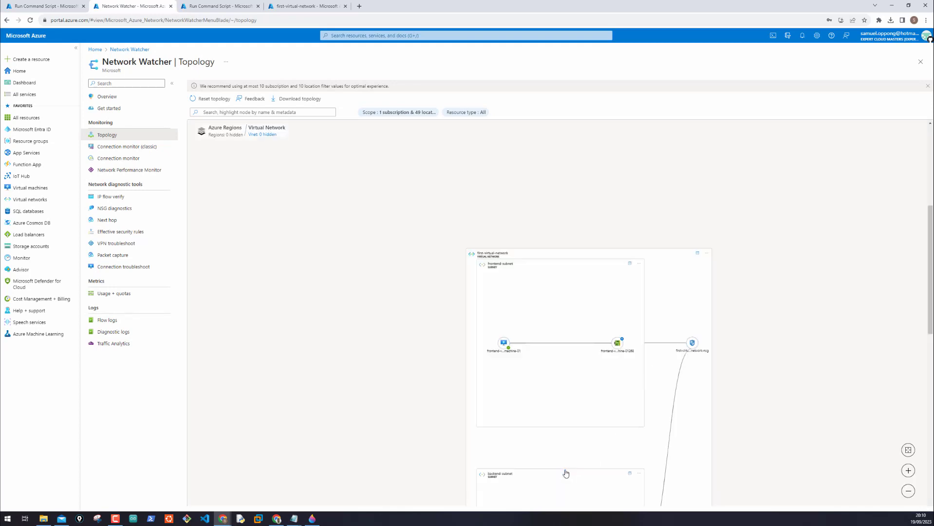
pyautogui.moveTo(427, 377); pyautogui.dragTo(398, 263)
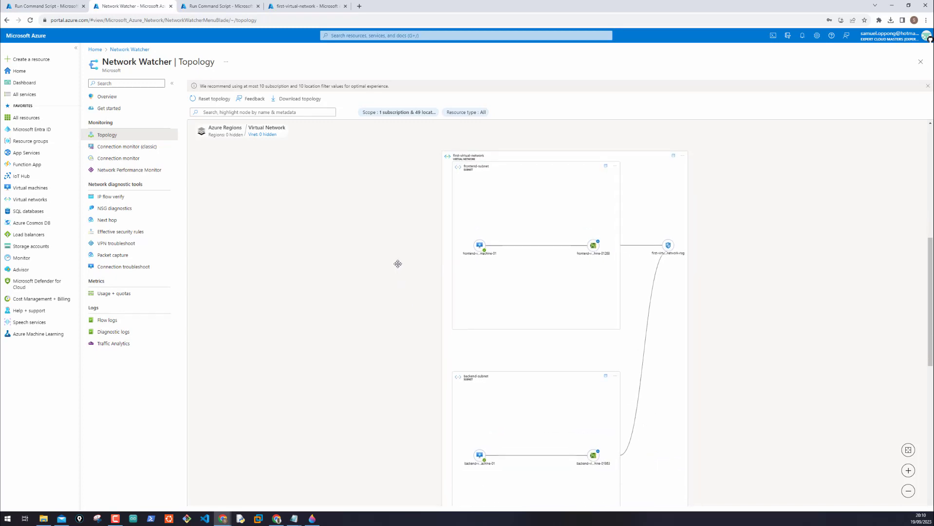
pyautogui.click(682, 156)
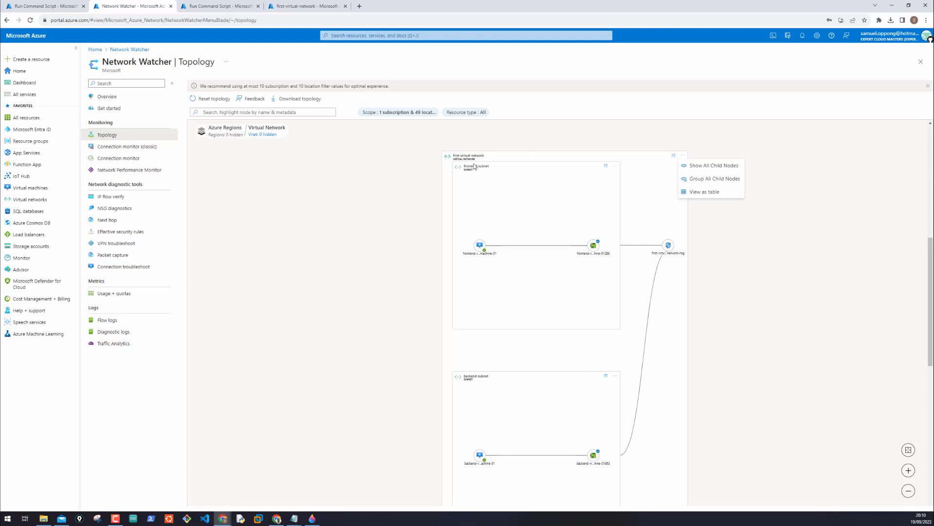
pyautogui.click(385, 198)
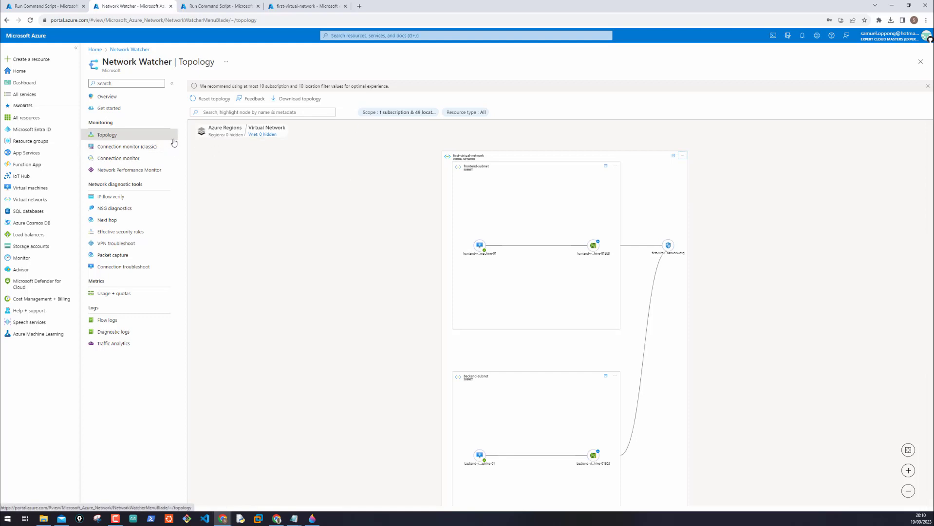
# View the NetworkWatcher_uksouth overview, and switch to first-virtual-network to list its connected devices
pyautogui.click(115, 100)
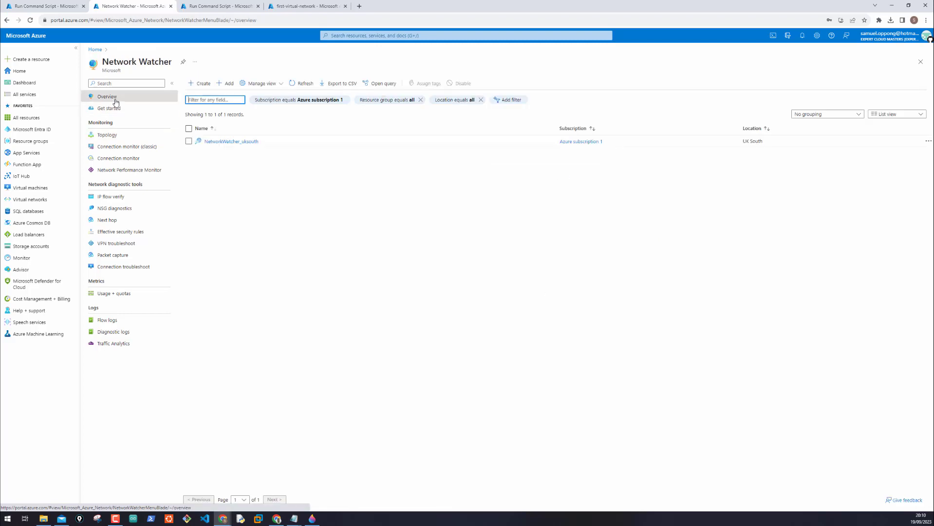
pyautogui.click(243, 140)
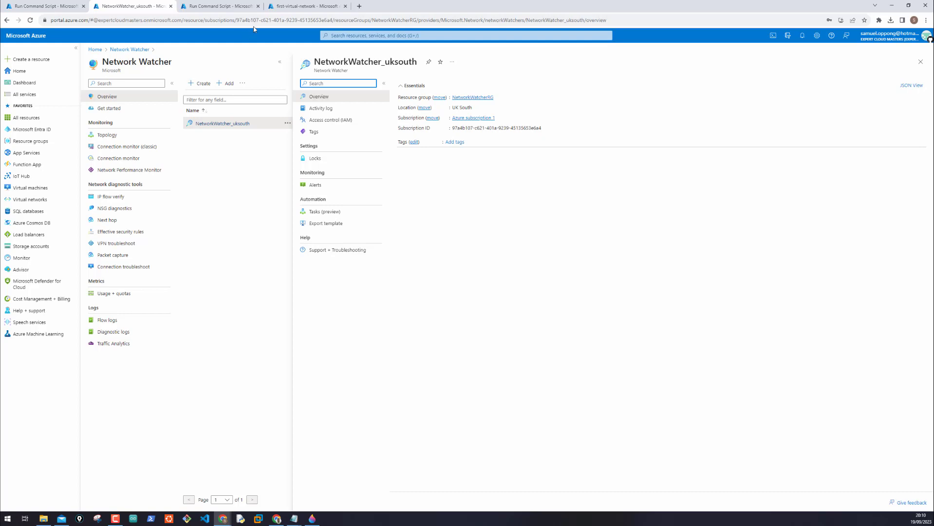
pyautogui.click(282, 7)
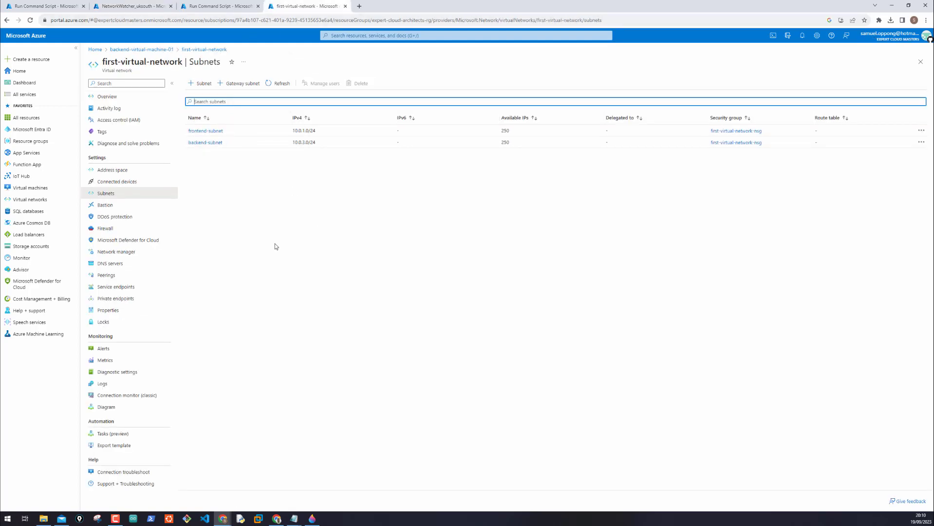
pyautogui.click(133, 184)
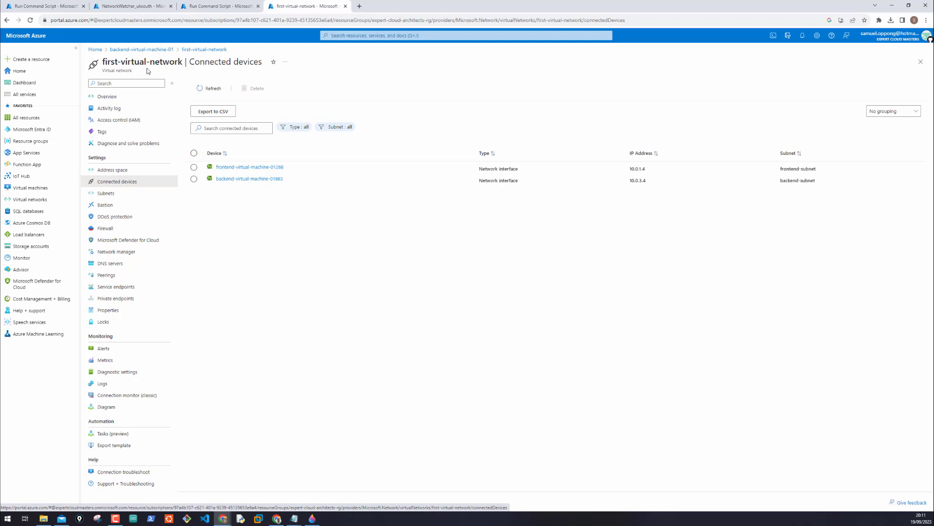
# Go to the virtual machines list and examine the details of the frontend and backend machines
pyautogui.click(95, 50)
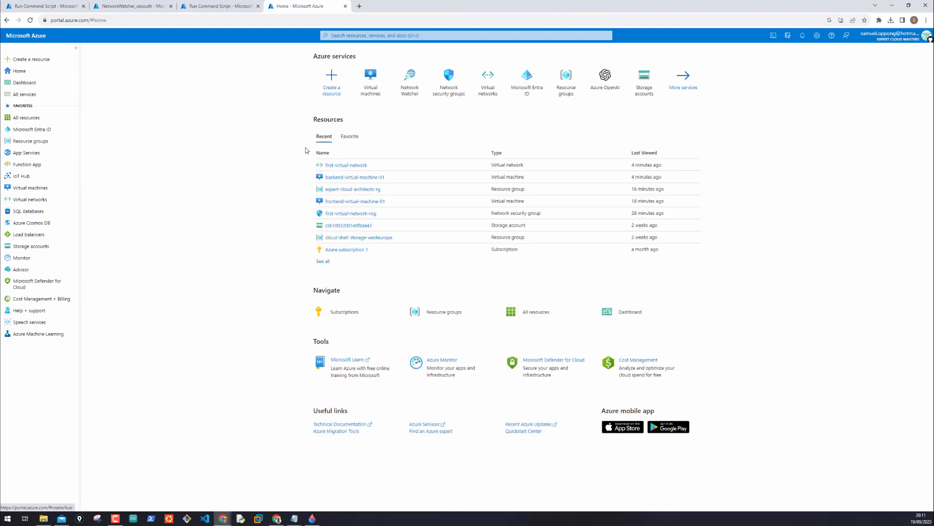
pyautogui.click(371, 84)
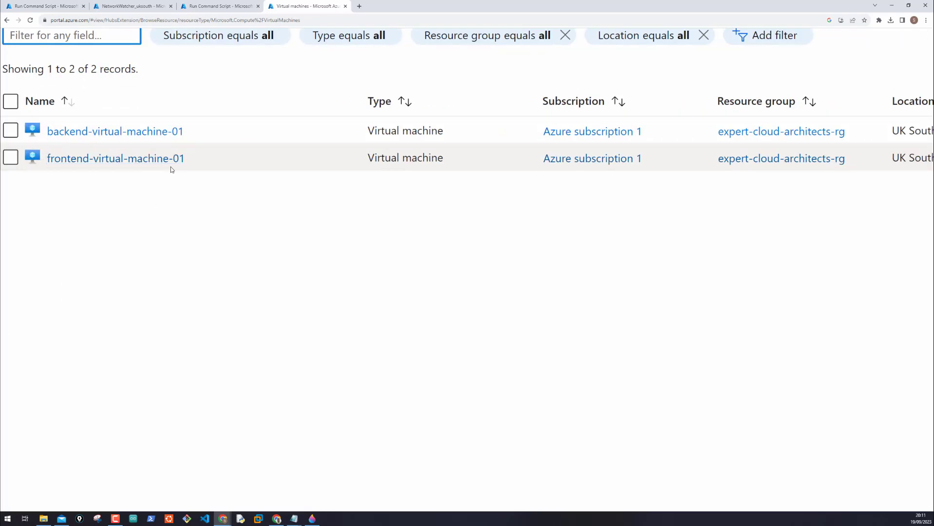
pyautogui.hscroll(6, 448, 198)
pyautogui.hscroll(-5, 448, 198)
pyautogui.scroll(-1, 546, 190)
pyautogui.hscroll(6, 646, 183)
pyautogui.hscroll(12, 647, 183)
pyautogui.hscroll(-17, 647, 183)
pyautogui.hscroll(-6, 536, 185)
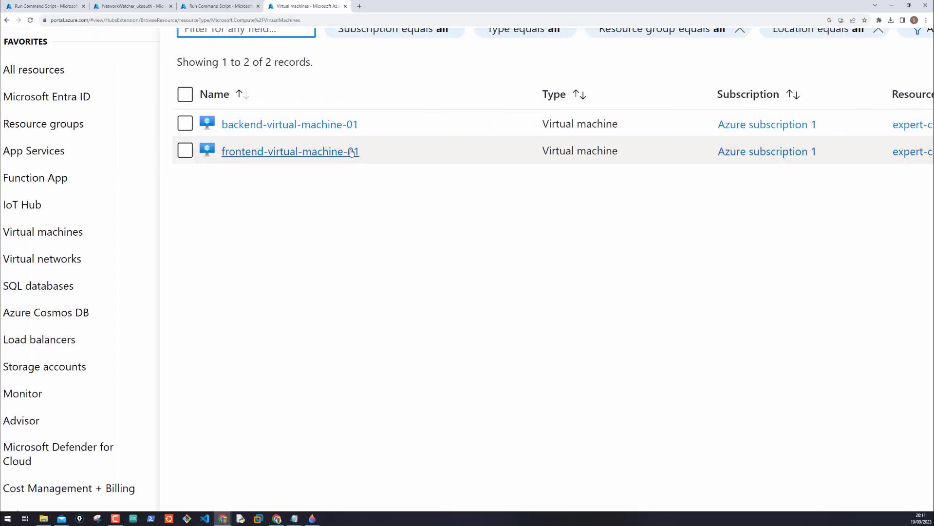
pyautogui.scroll(3, 341, 151)
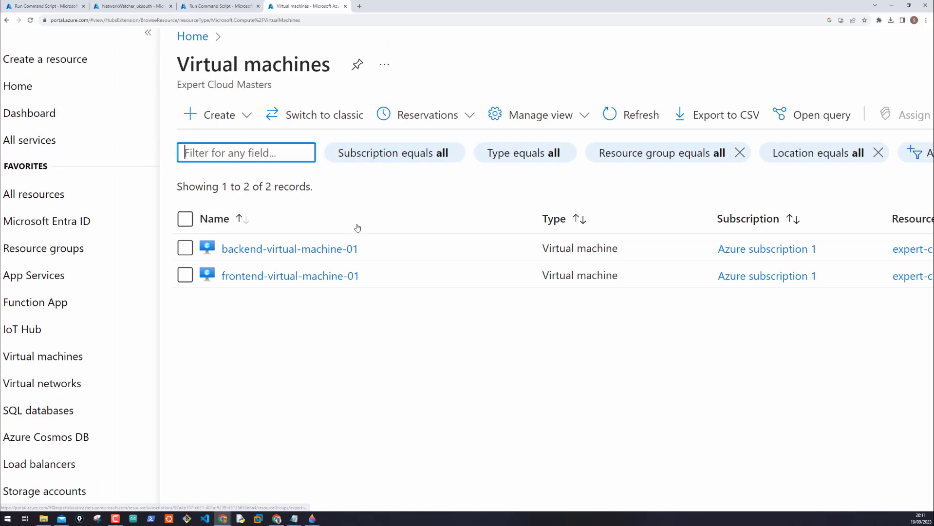
# Open the overview of frontend-virtual-machine-01 at normal page zoom, followed by backend-virtual-machine-01
pyautogui.click(322, 275)
pyautogui.hotkey('ctrl', '0')
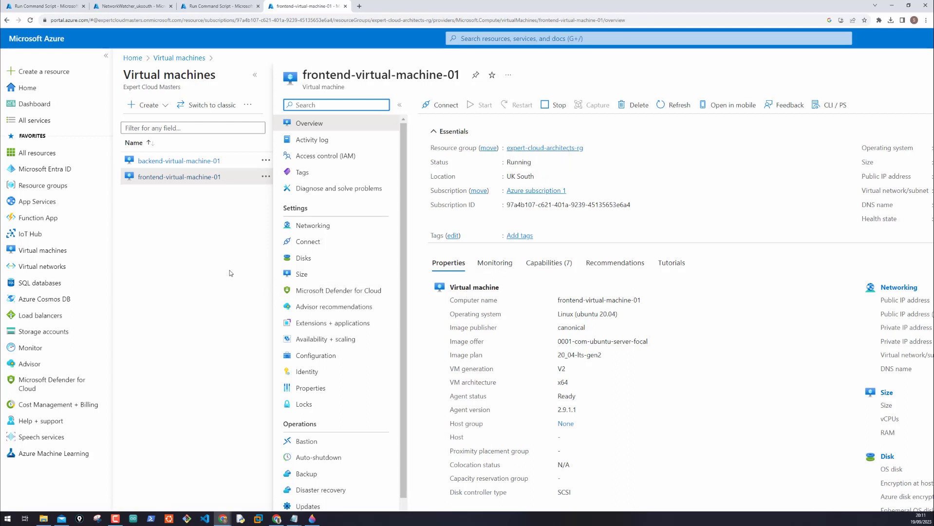
pyautogui.click(179, 161)
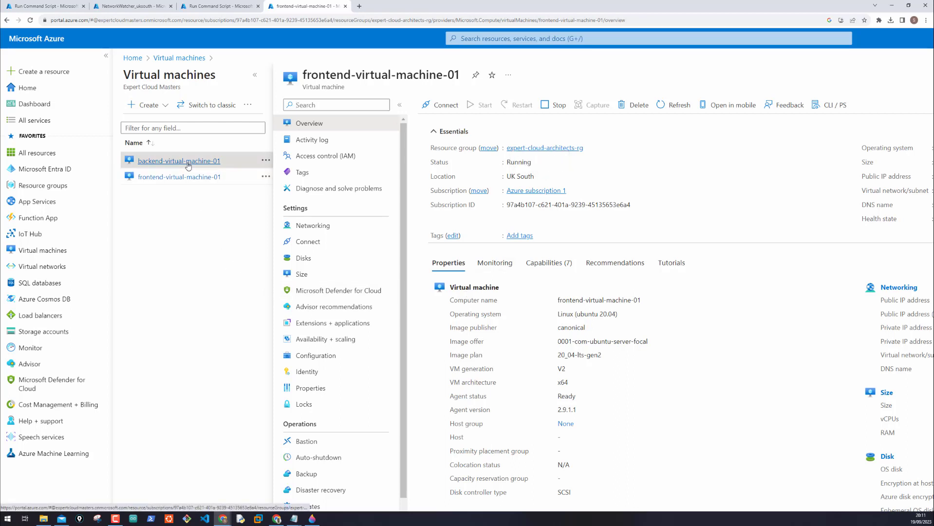